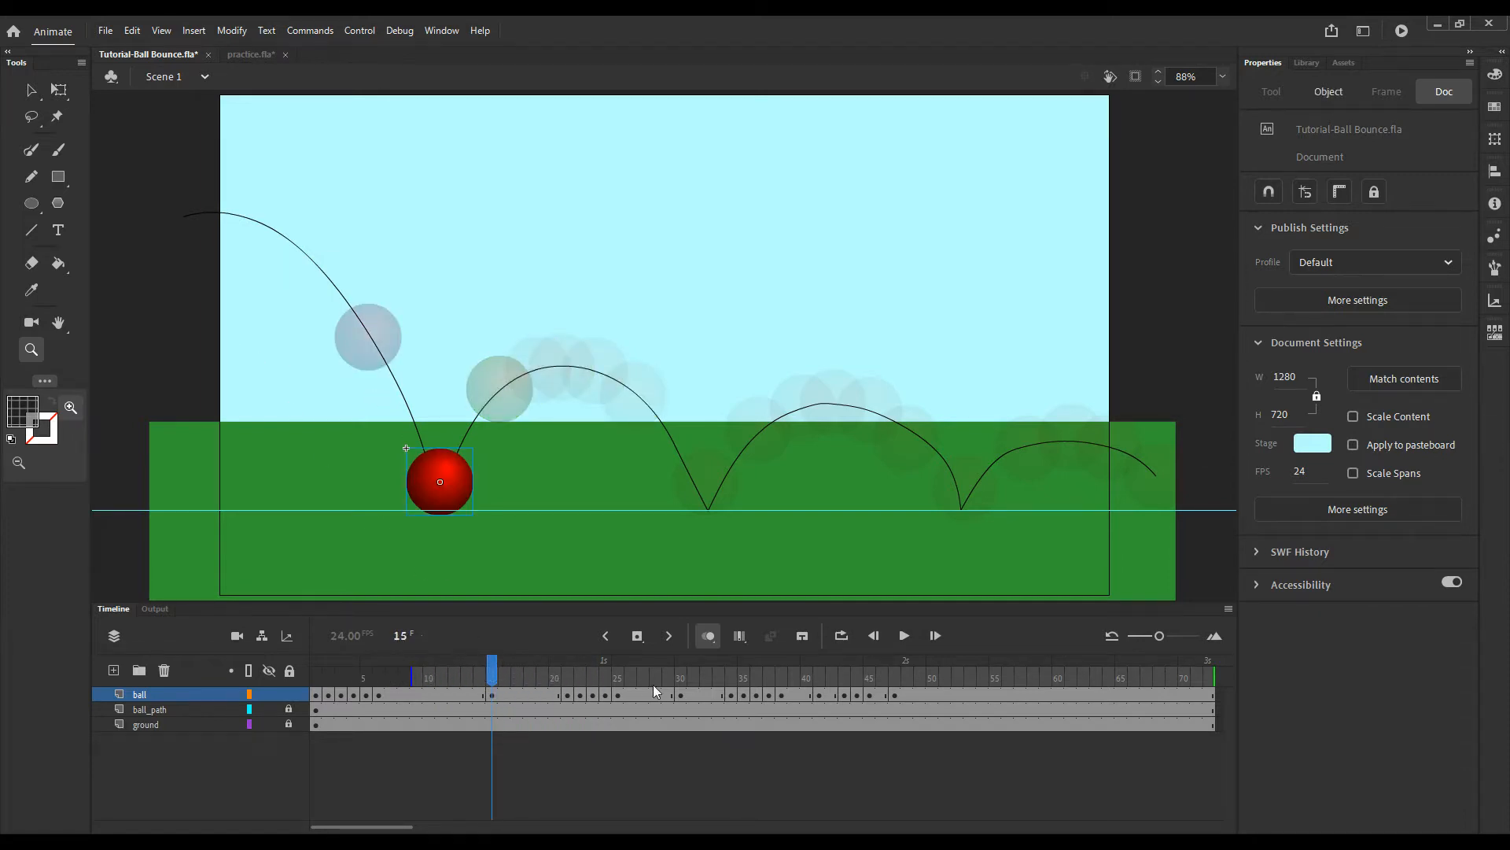
# Extend the onion skin range back to frame 1 and select the ball layer's keyframe at frame 6
pyautogui.moveTo(415, 674); pyautogui.dragTo(323, 675)
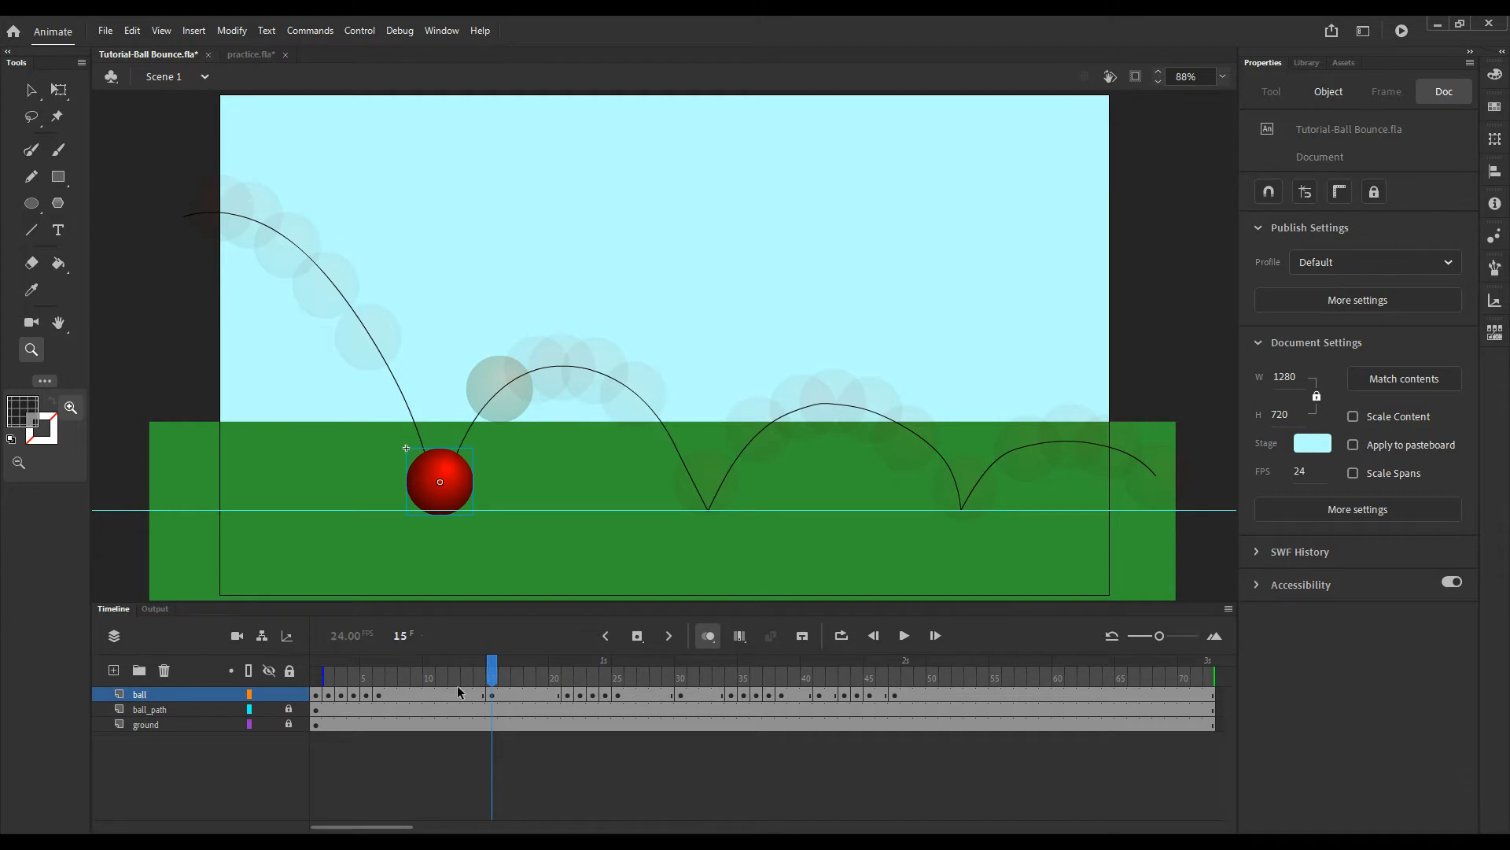
pyautogui.moveTo(492, 670); pyautogui.dragTo(405, 672)
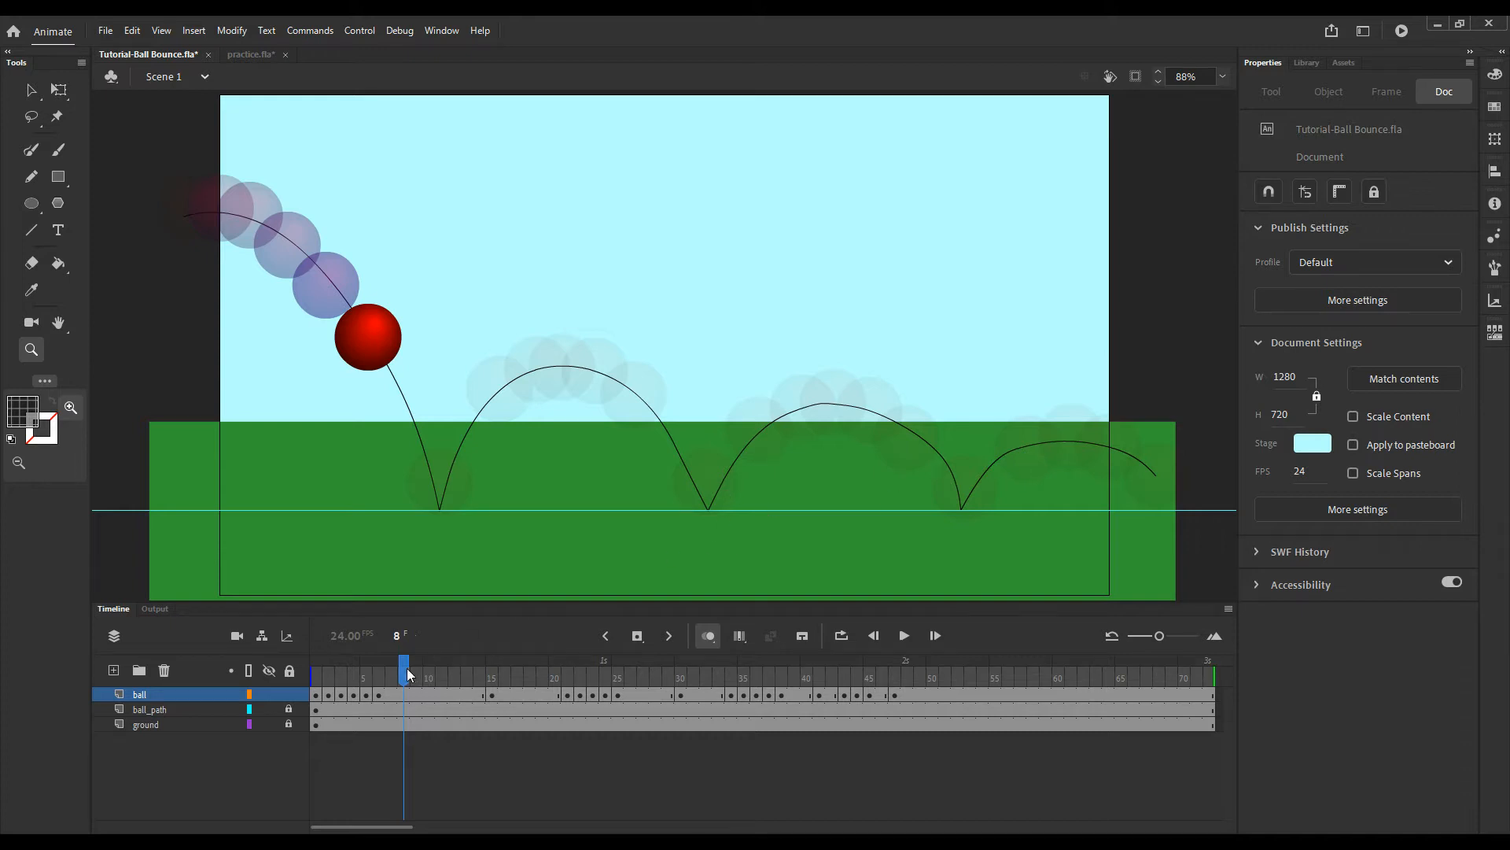
pyautogui.moveTo(407, 668); pyautogui.dragTo(393, 669)
pyautogui.click(379, 694)
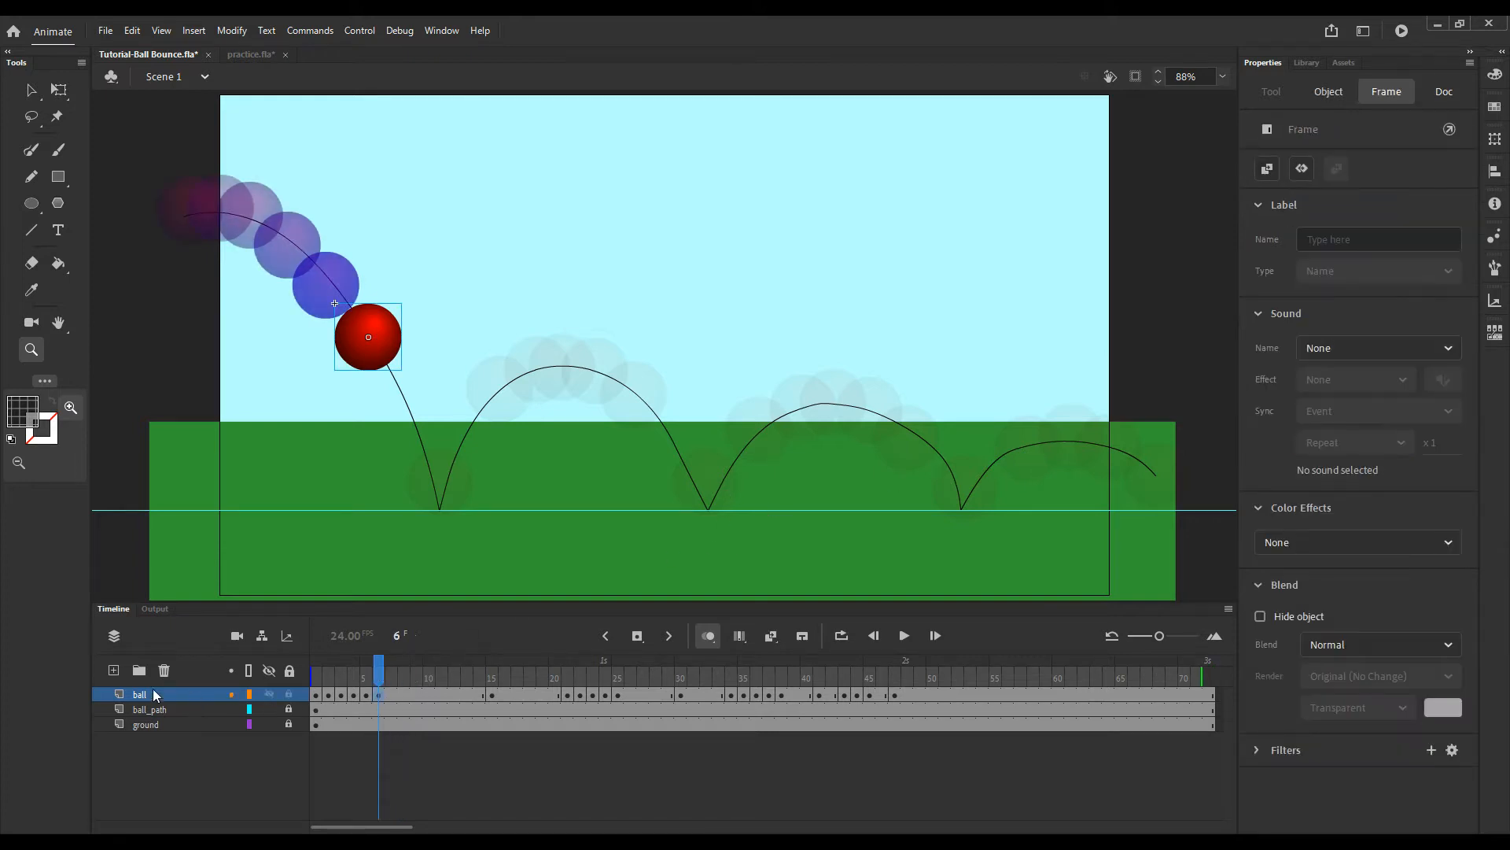
# Add a keyframe at frame 7 on the ball layer and move the ball down the path to about X 213.7, Y 377.9
pyautogui.click(287, 710)
pyautogui.click(381, 695)
pyautogui.click(383, 697)
pyautogui.click(388, 695)
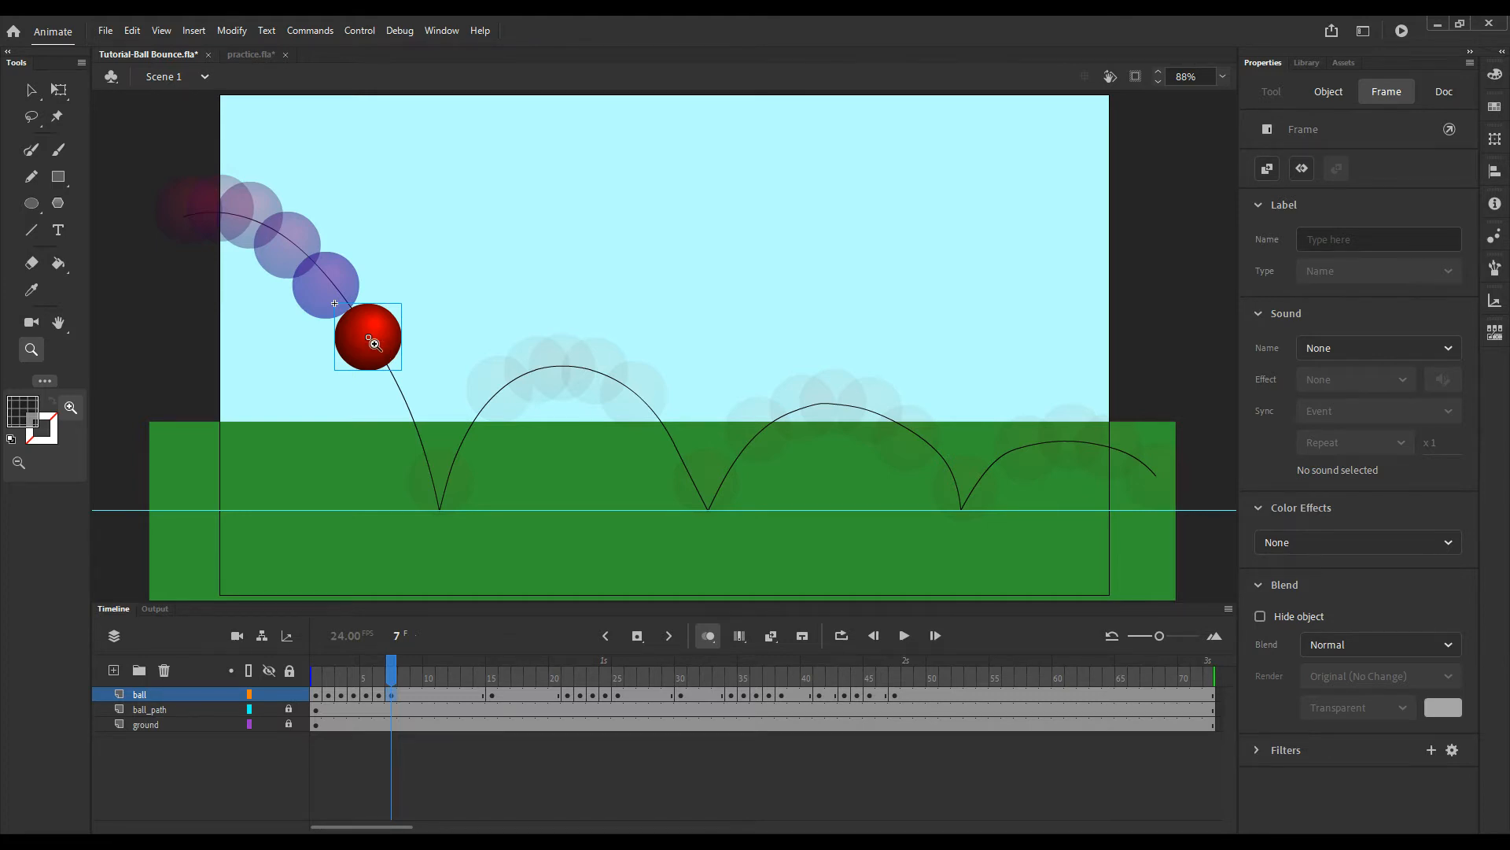
pyautogui.press('v')
pyautogui.moveTo(386, 360); pyautogui.dragTo(419, 414)
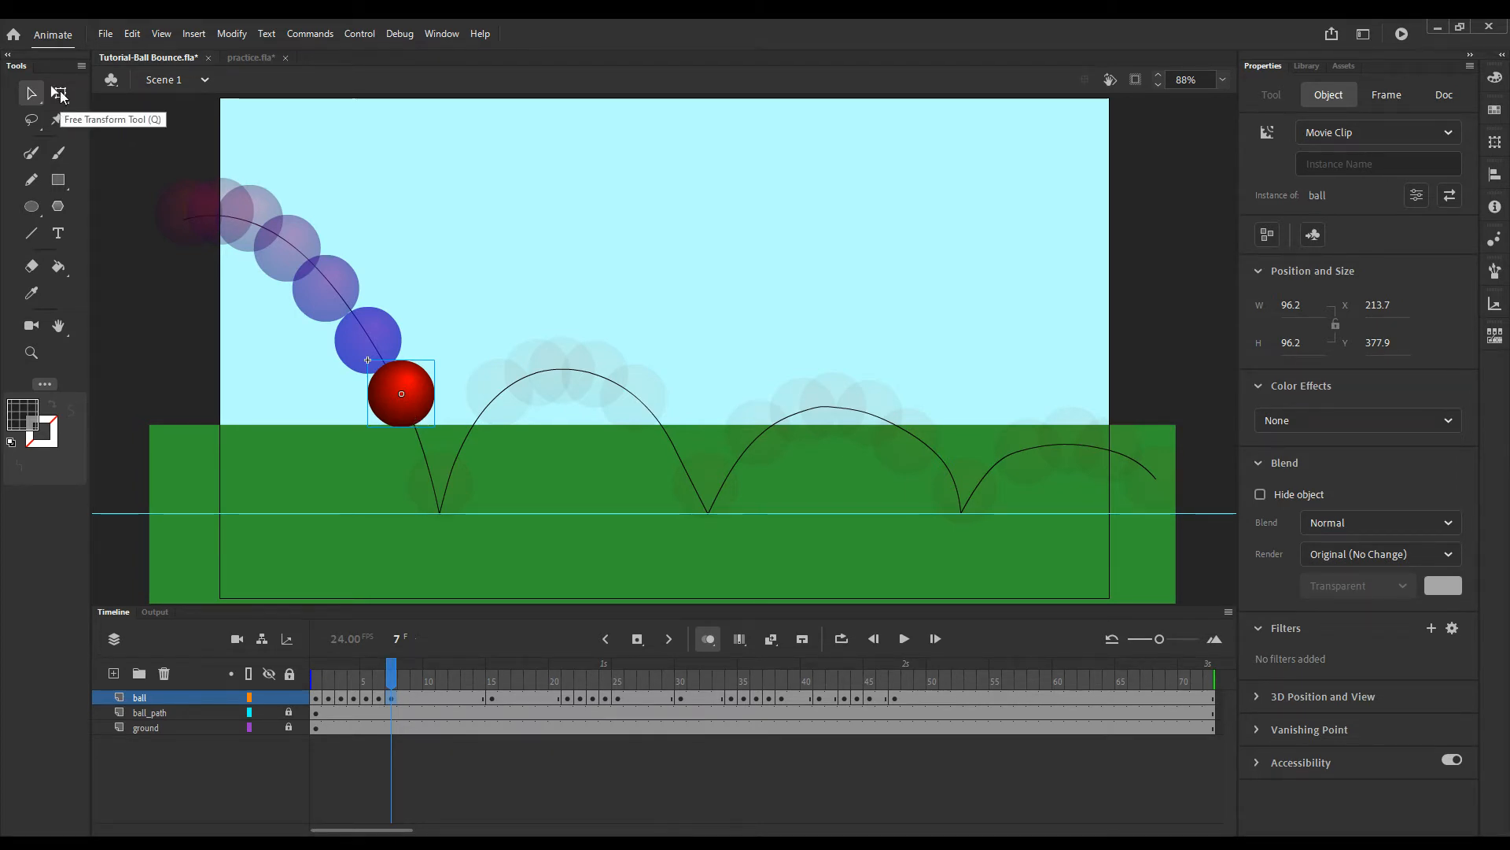
# Free Transform the frame 7 ball into an oval about 66.8 wide and 150.5 high, and tilt it to follow the falling path
pyautogui.click(60, 91)
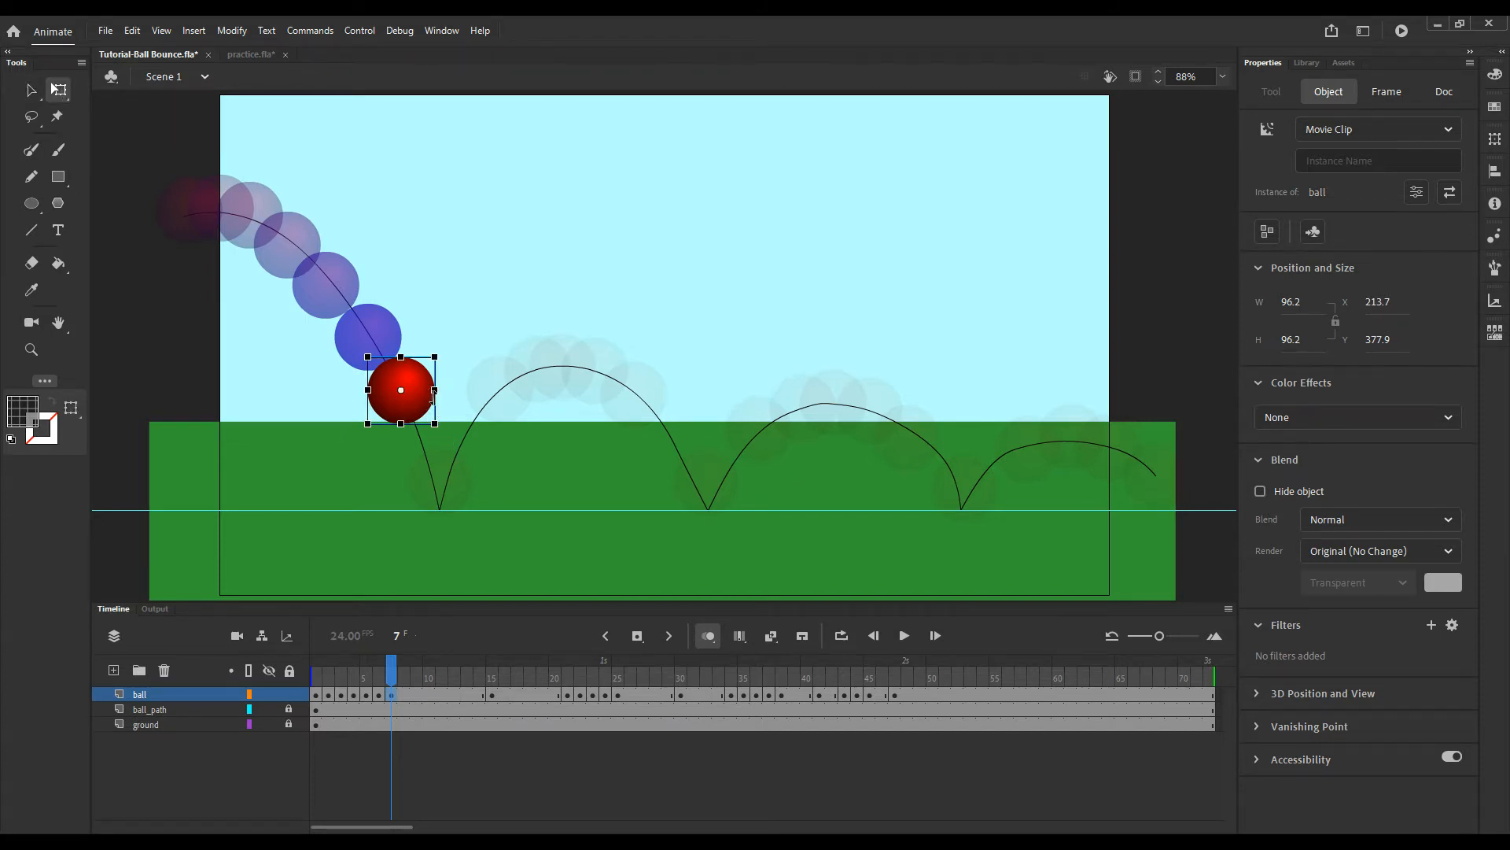
pyautogui.moveTo(434, 391); pyautogui.dragTo(421, 390)
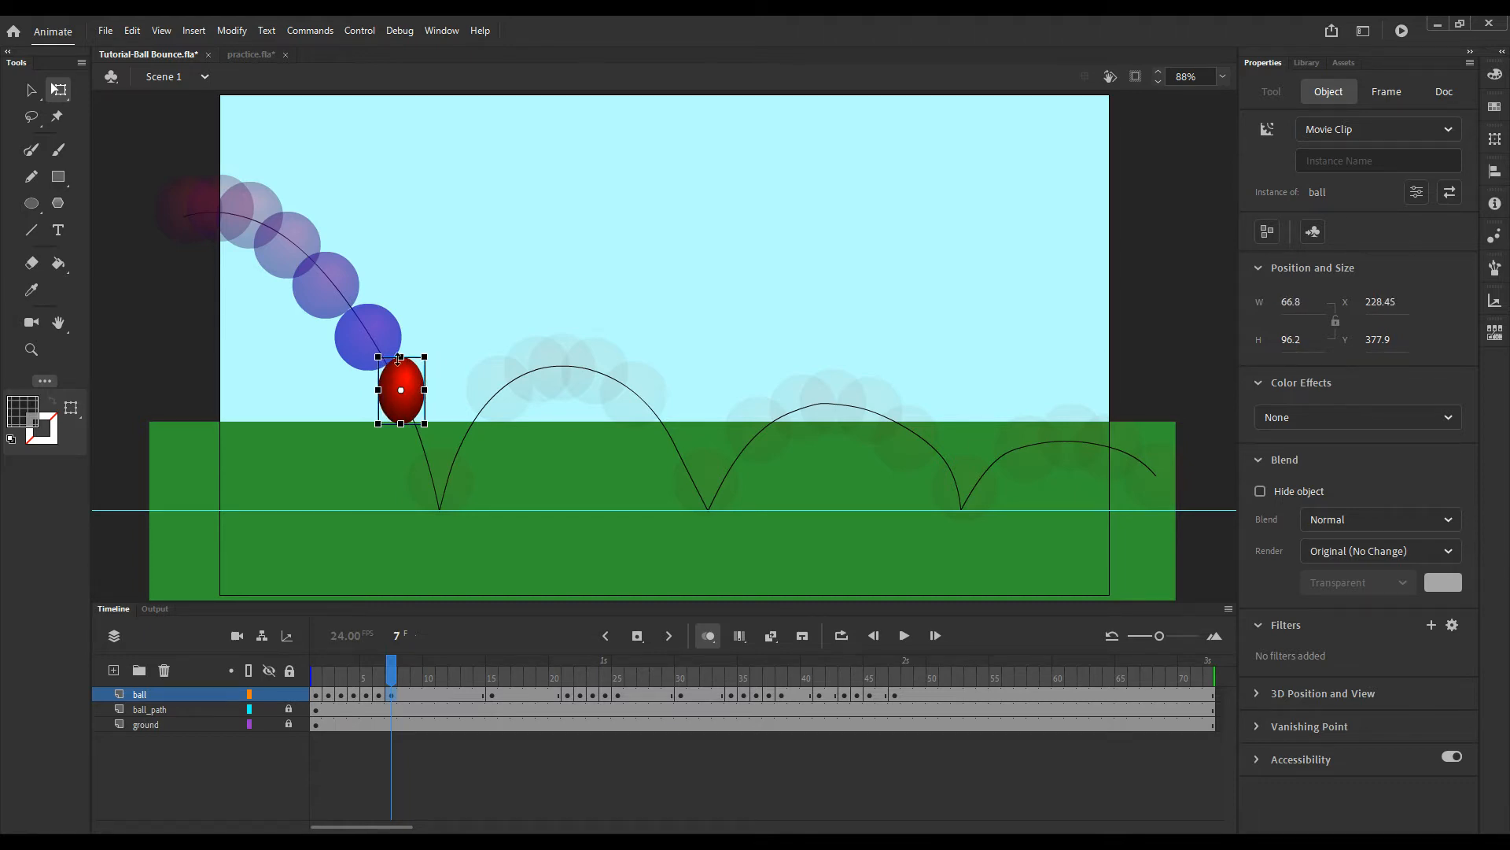
pyautogui.moveTo(400, 358); pyautogui.dragTo(402, 340)
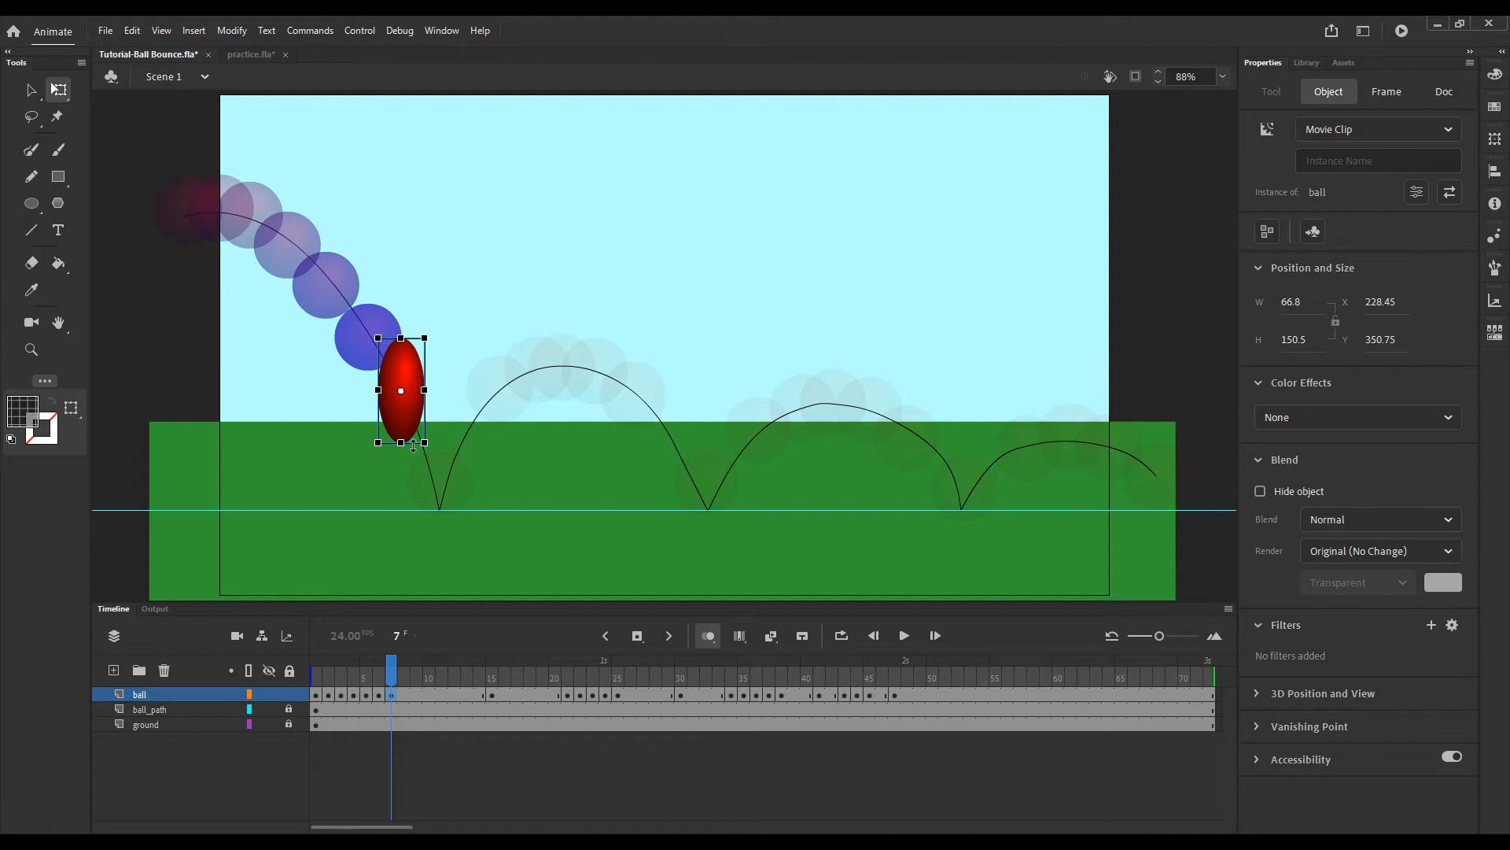
pyautogui.moveTo(433, 451); pyautogui.dragTo(449, 436)
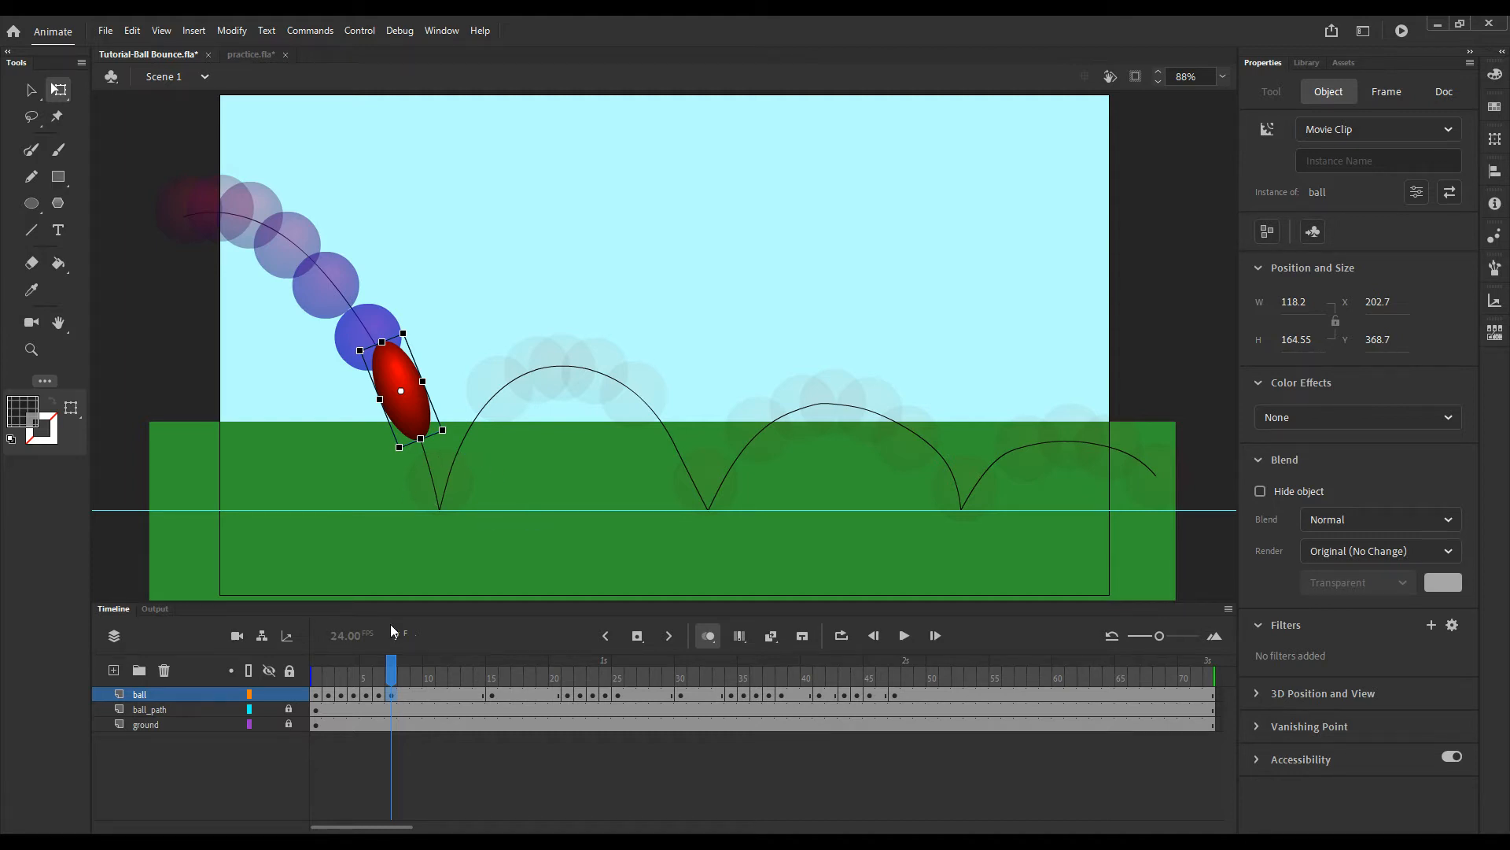
# Add a keyframe at frame 8, move the oval farther down the path near the ground line, and make it slimmer and longer
pyautogui.click(403, 694)
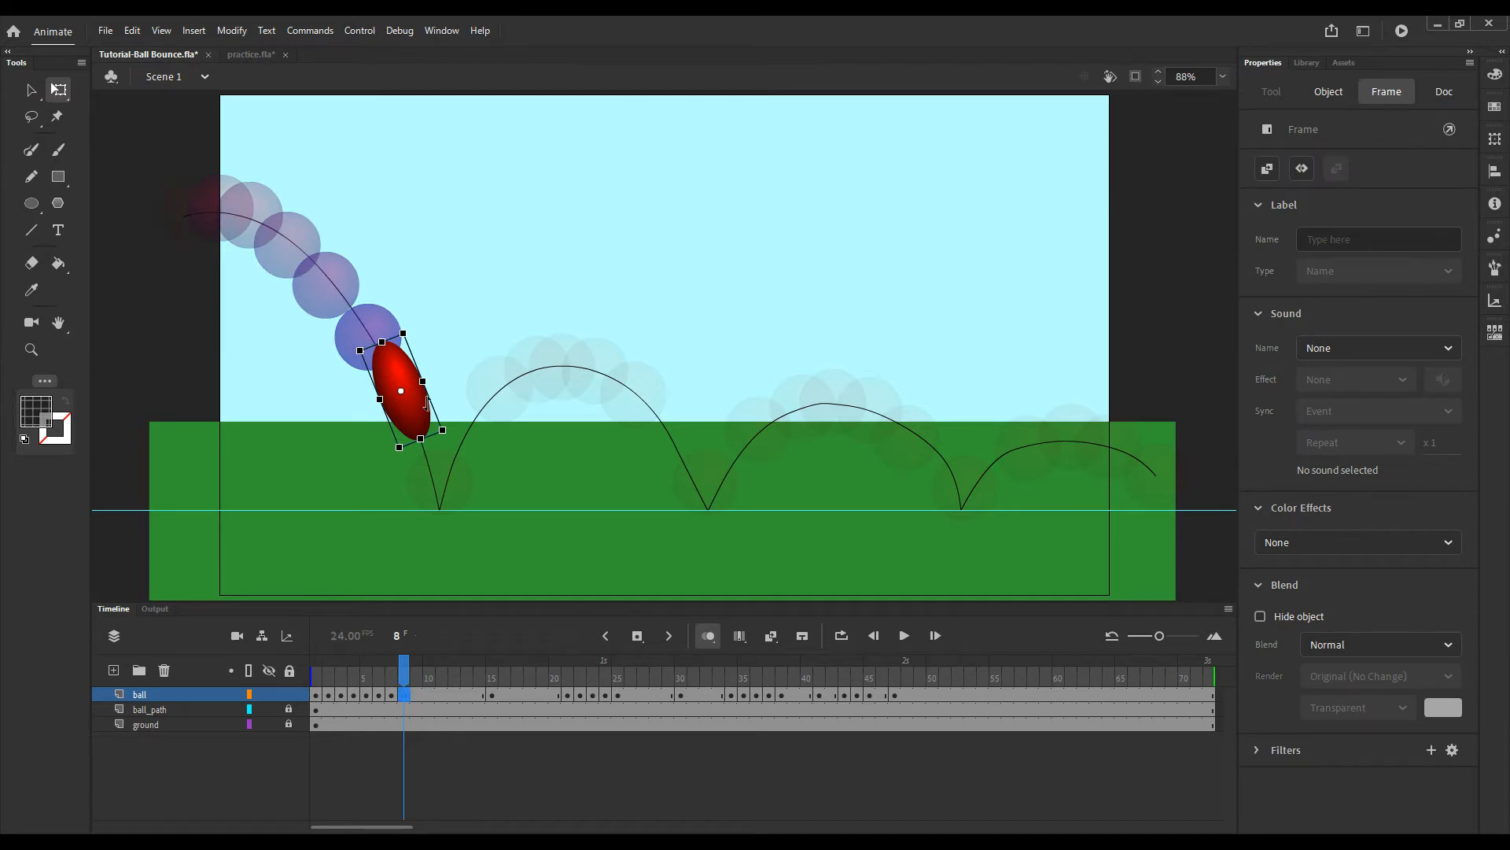
pyautogui.moveTo(420, 418); pyautogui.dragTo(467, 489)
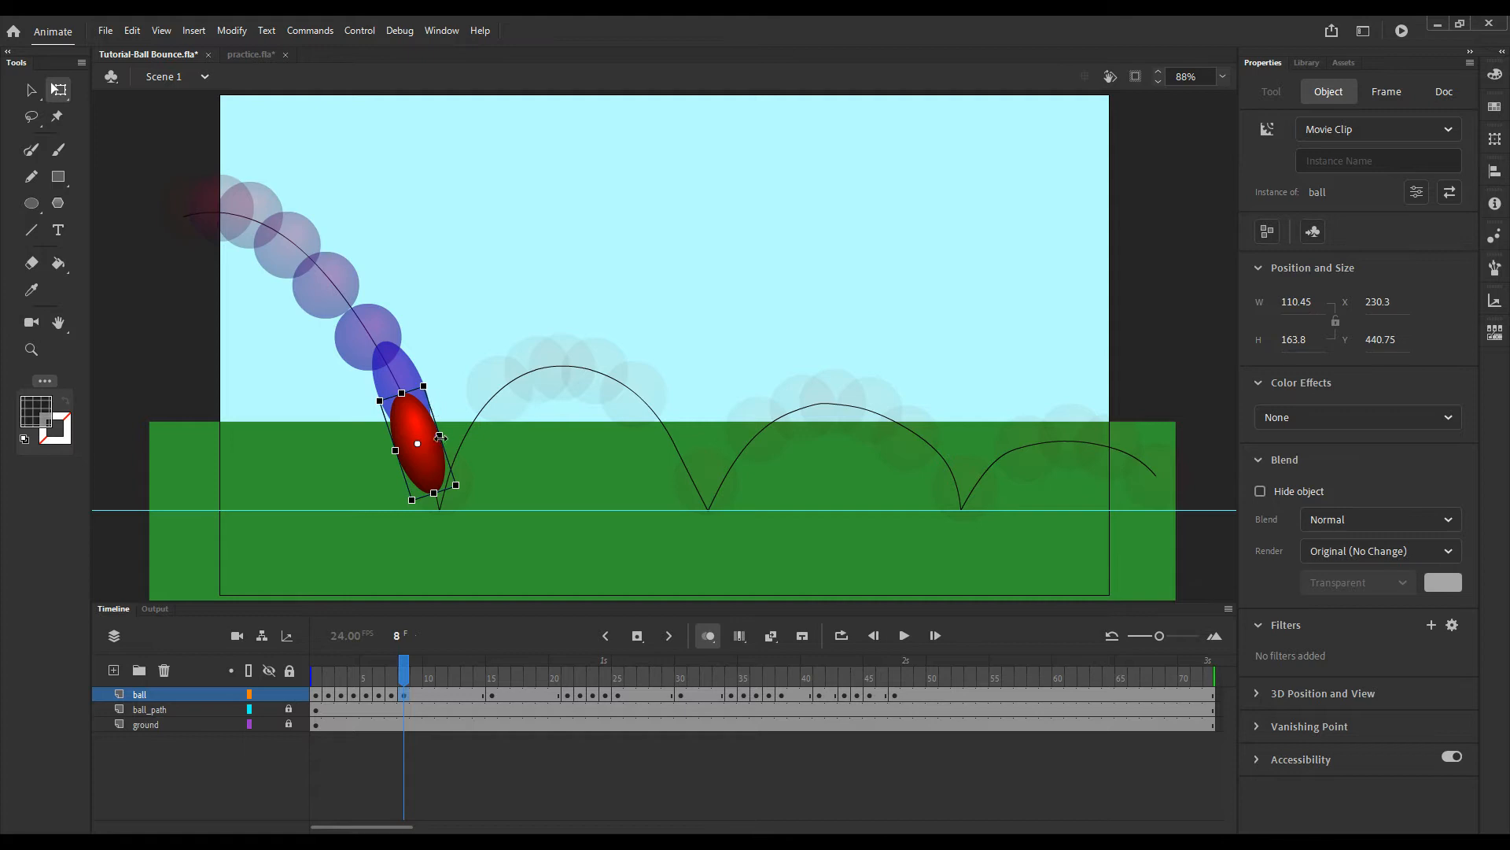
pyautogui.moveTo(439, 435); pyautogui.dragTo(400, 385)
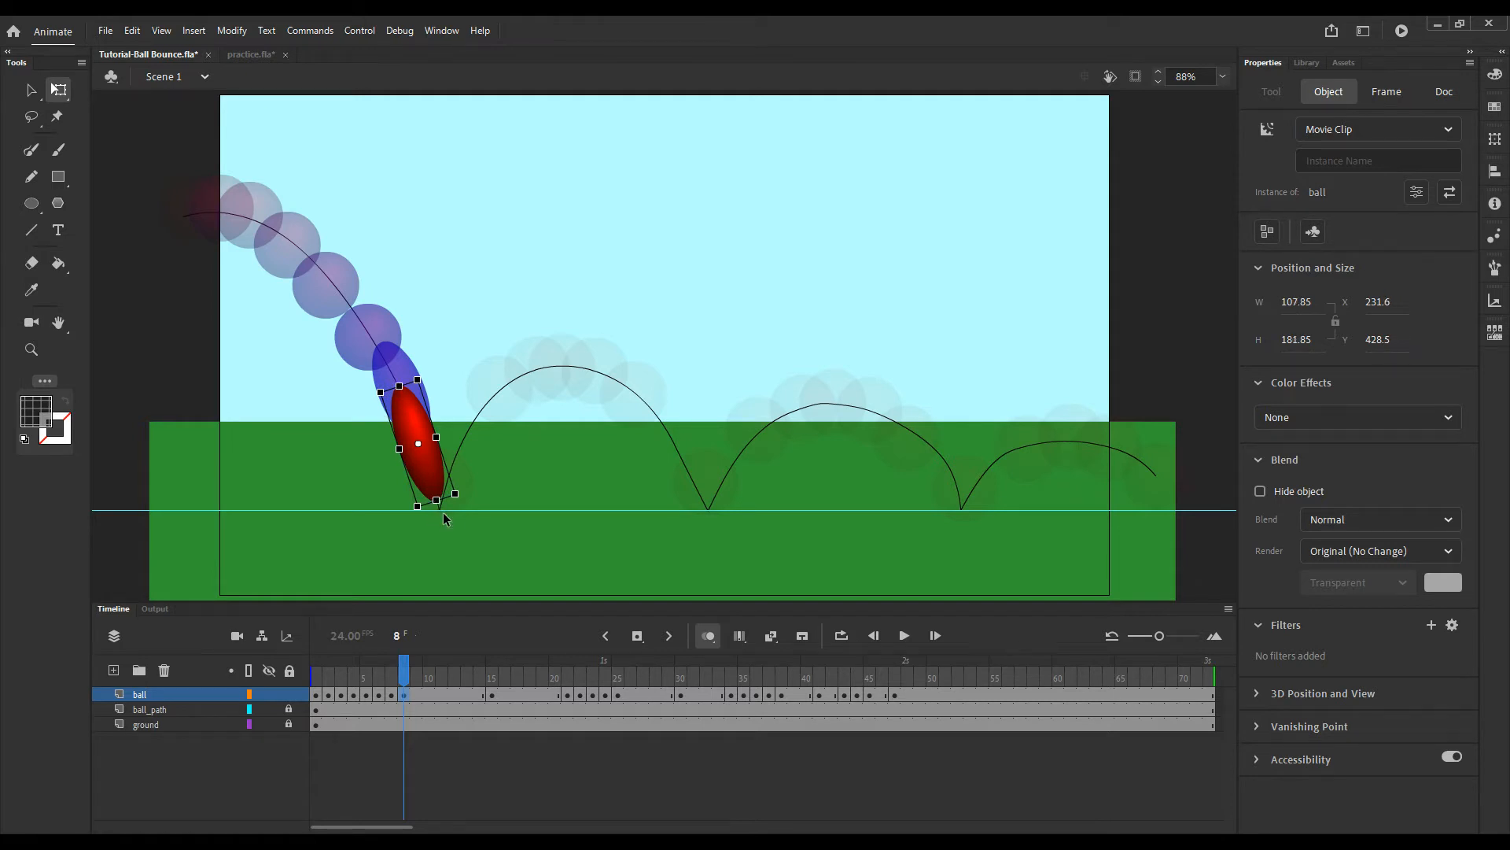
# Shift the ball layer's keyframes from frames 15 through 47 earlier so the first ground contact falls on frame 9
pyautogui.click(415, 693)
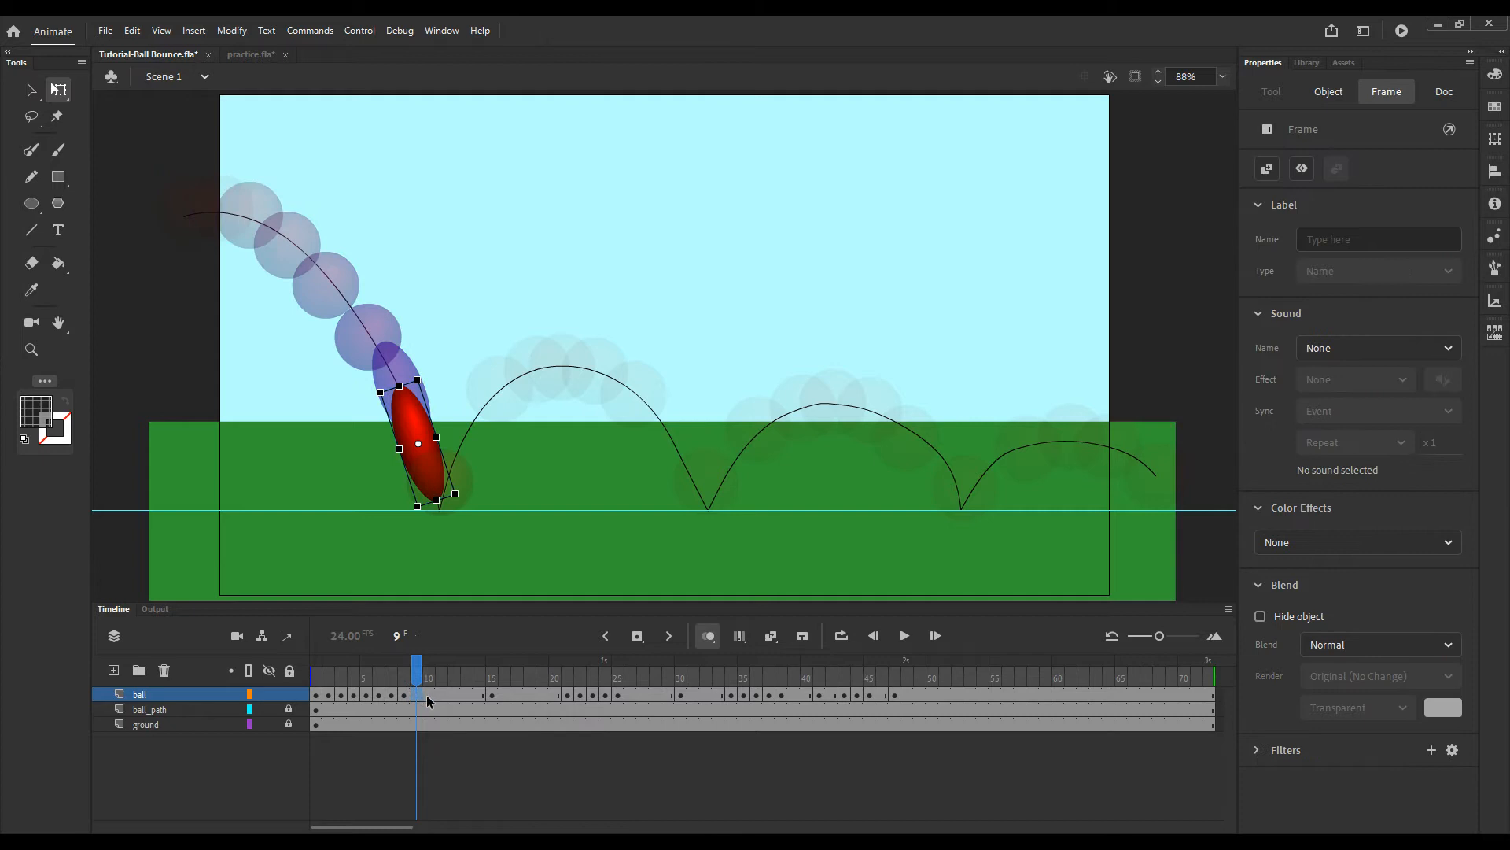
pyautogui.click(494, 696)
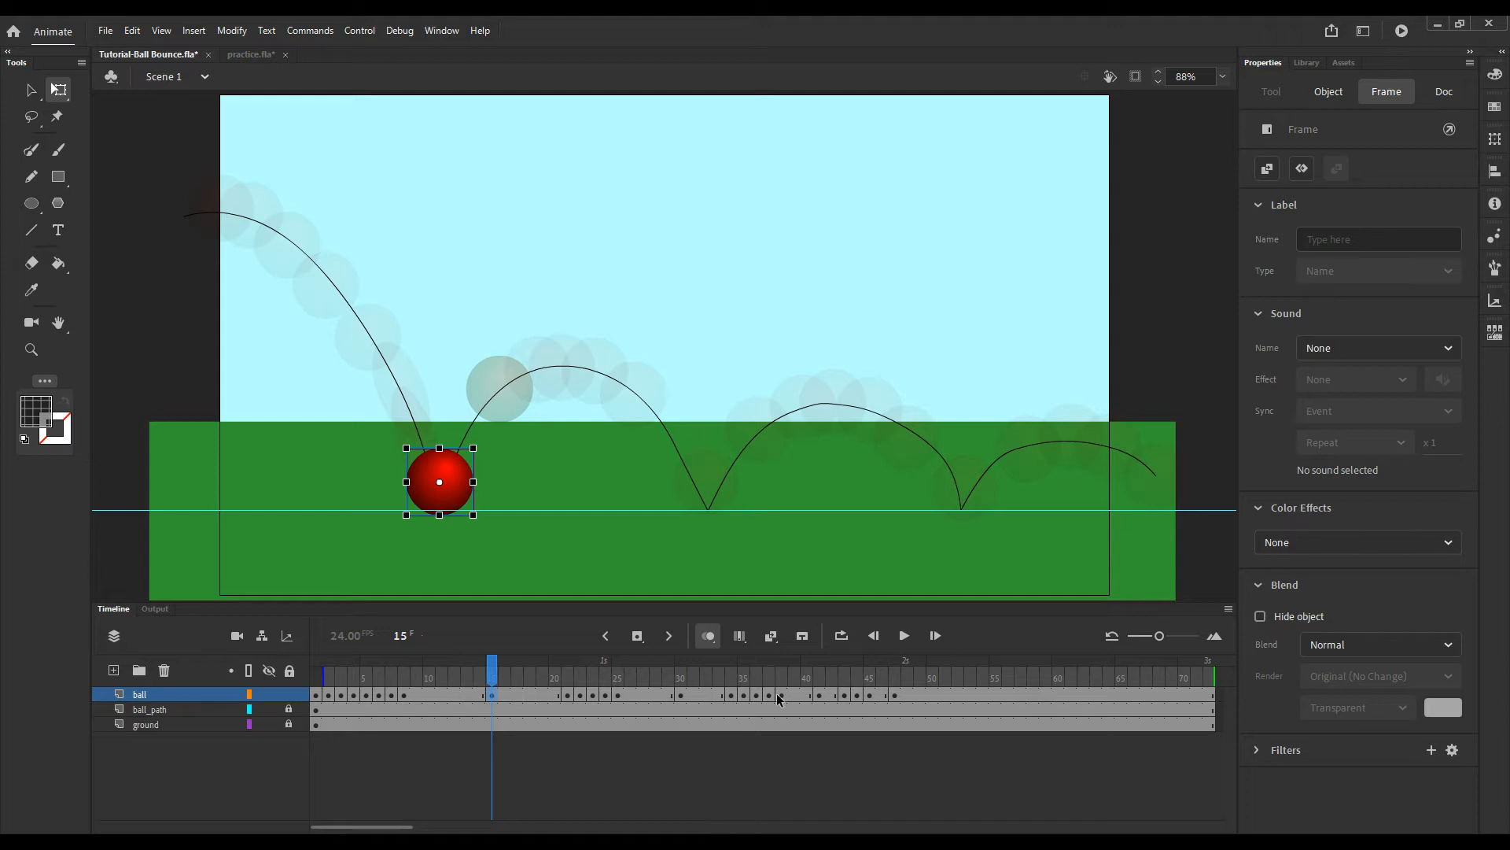
pyautogui.keyDown('shift'); pyautogui.click(894, 694); pyautogui.keyUp('shift')
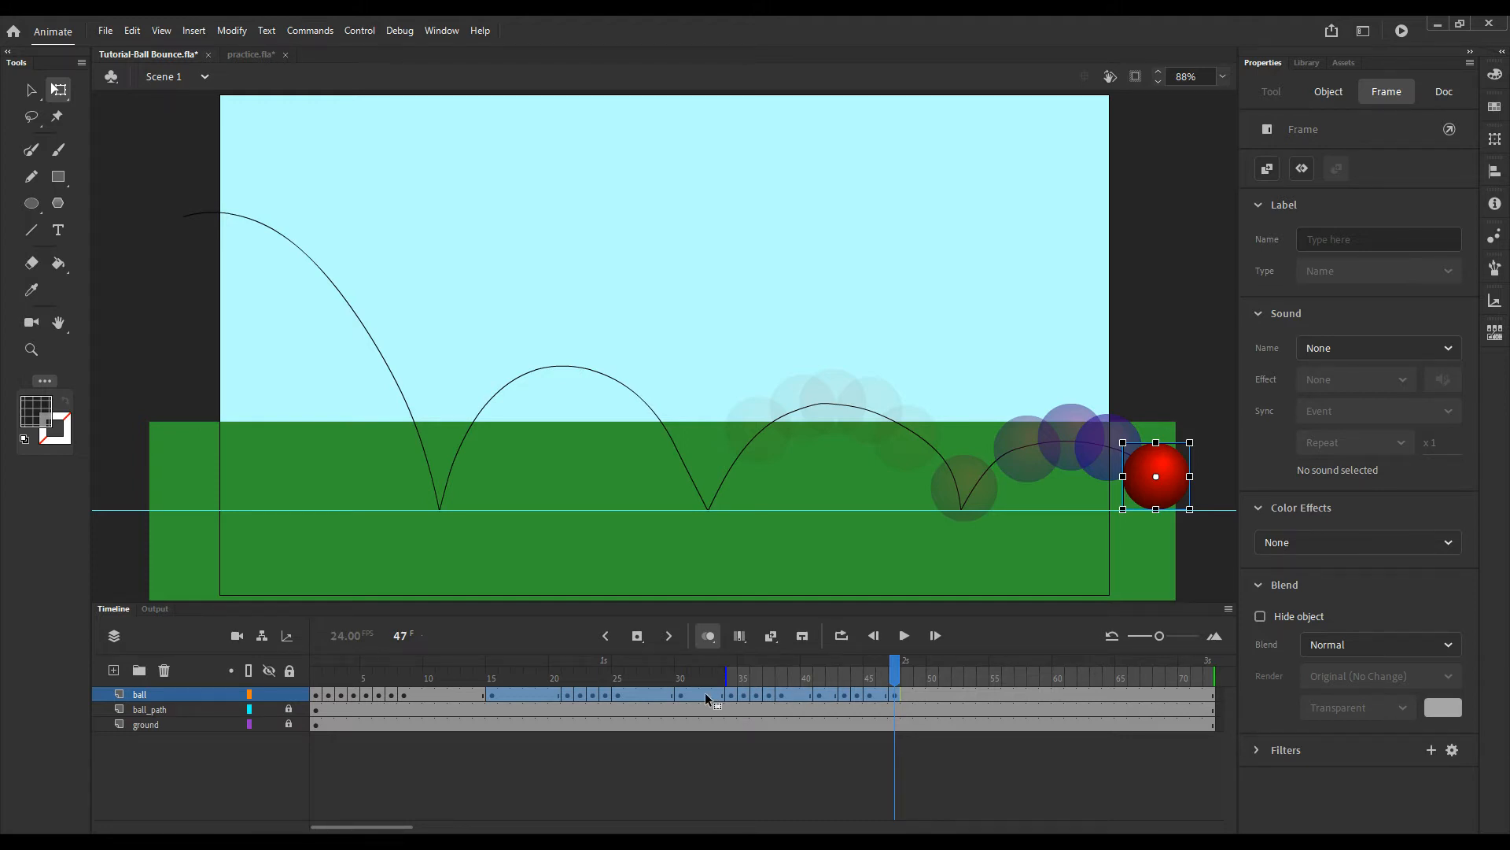
pyautogui.moveTo(705, 692); pyautogui.dragTo(631, 697)
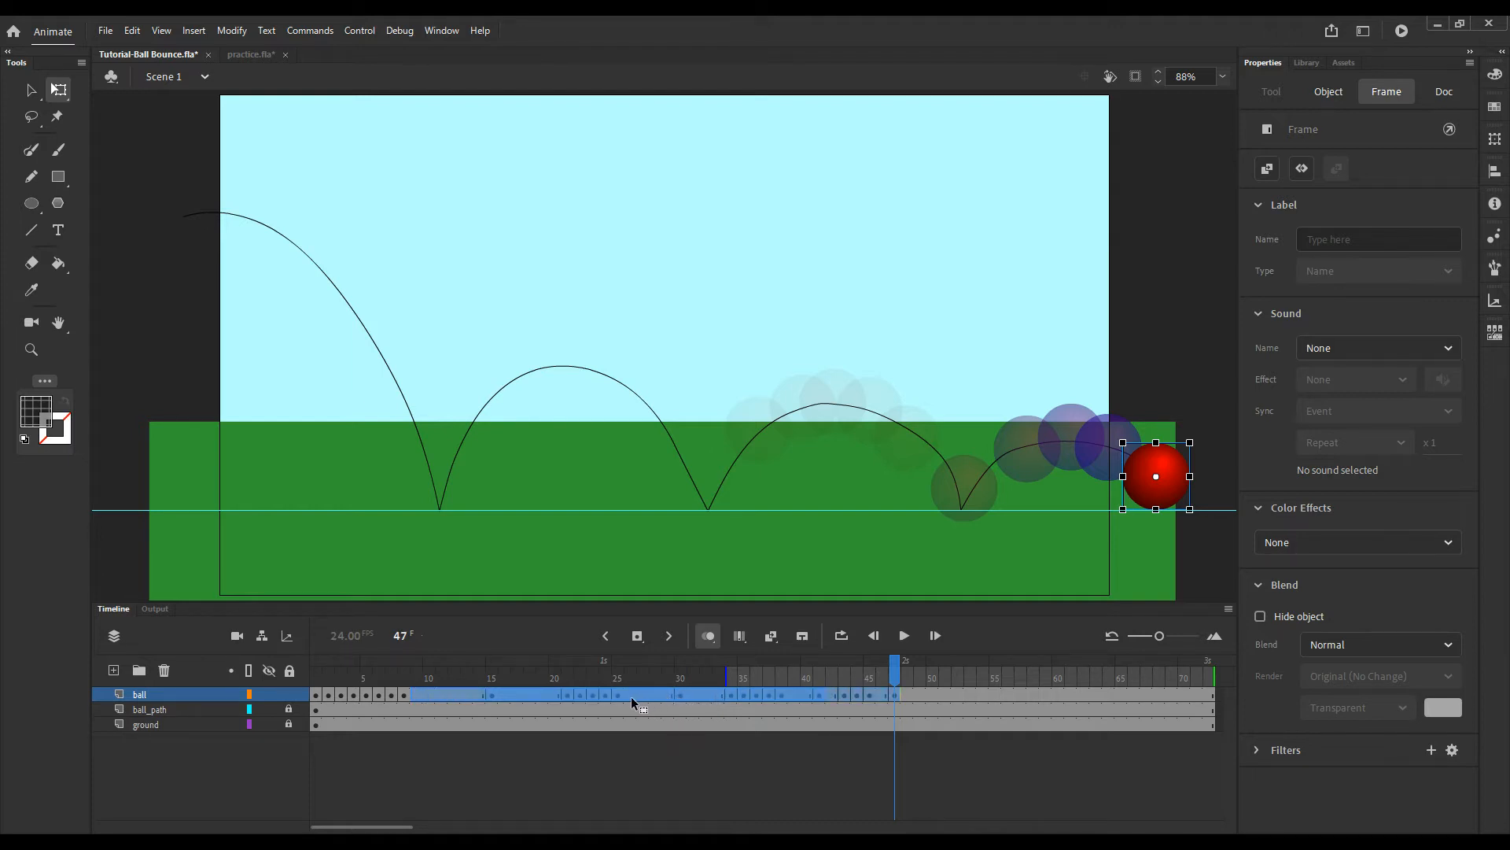
pyautogui.moveTo(637, 699); pyautogui.dragTo(417, 685)
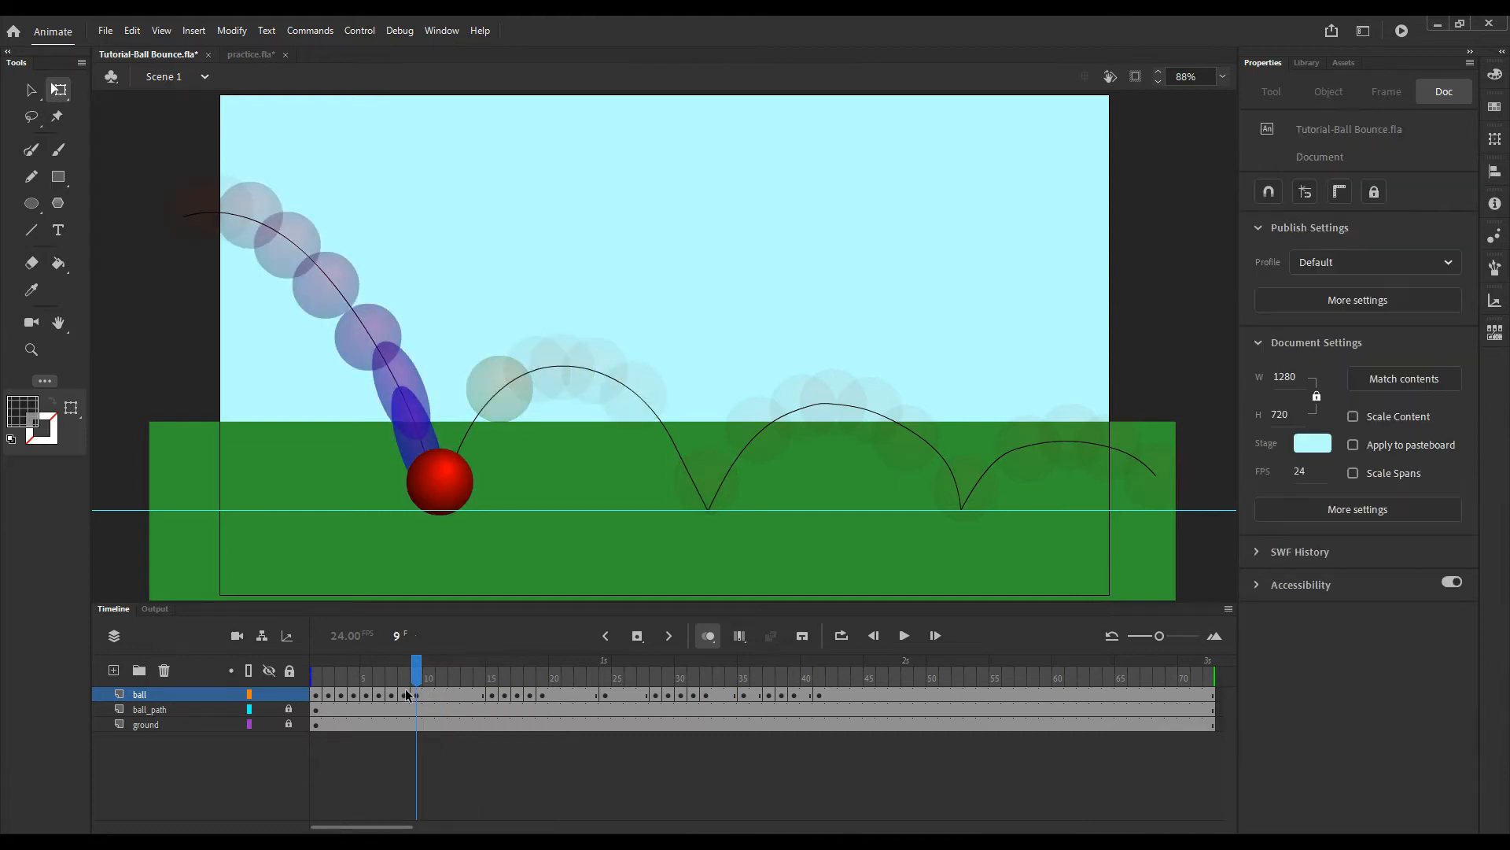
# Squash the frame 9 ball on the ground line to about 198 wide and 48.7 high, and compare it with frame 8
pyautogui.click(409, 696)
pyautogui.click(417, 695)
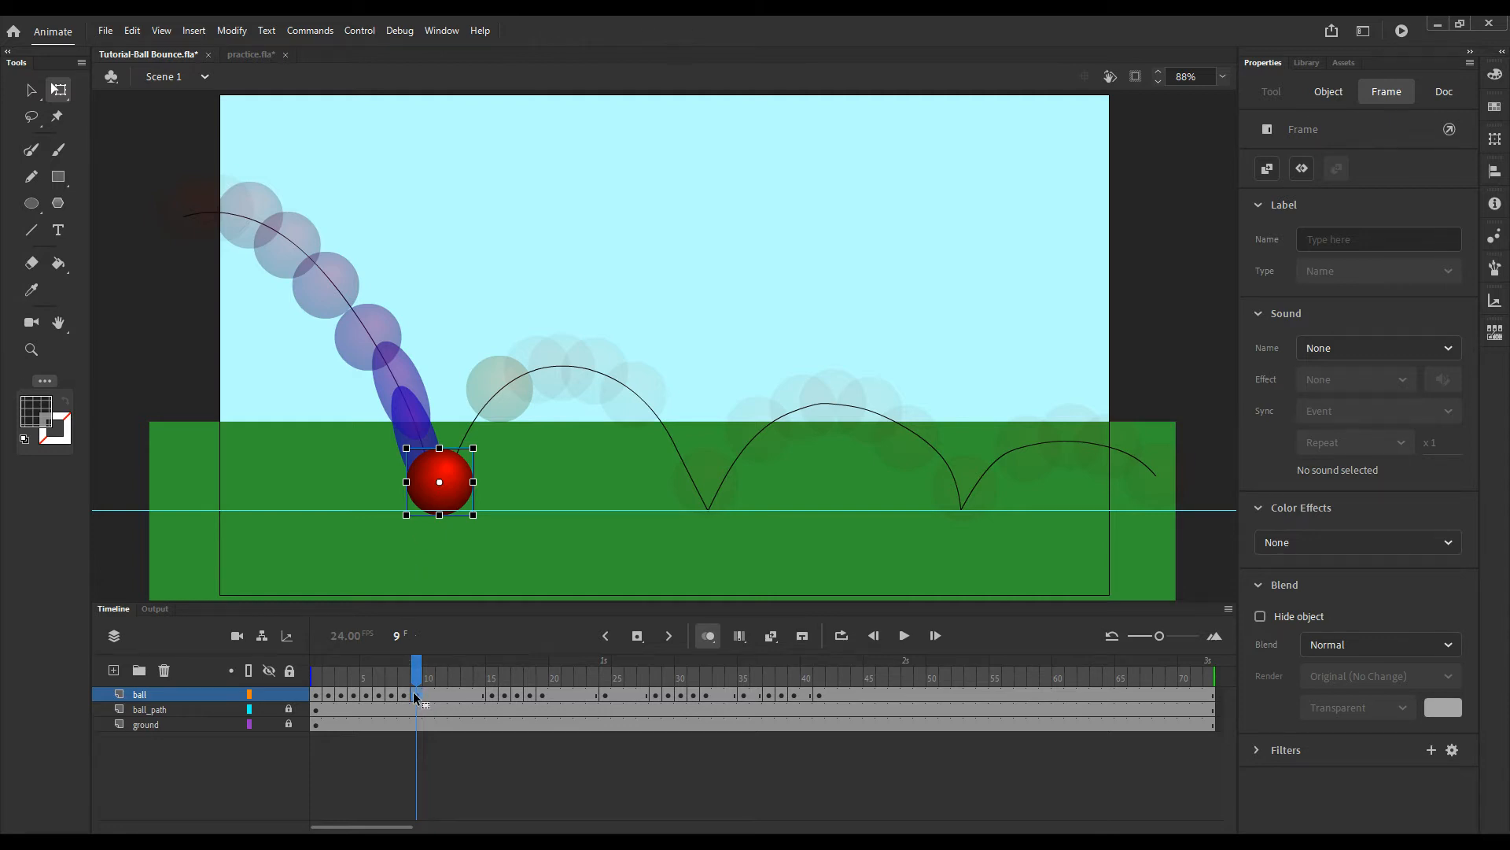
pyautogui.moveTo(439, 448); pyautogui.dragTo(470, 499)
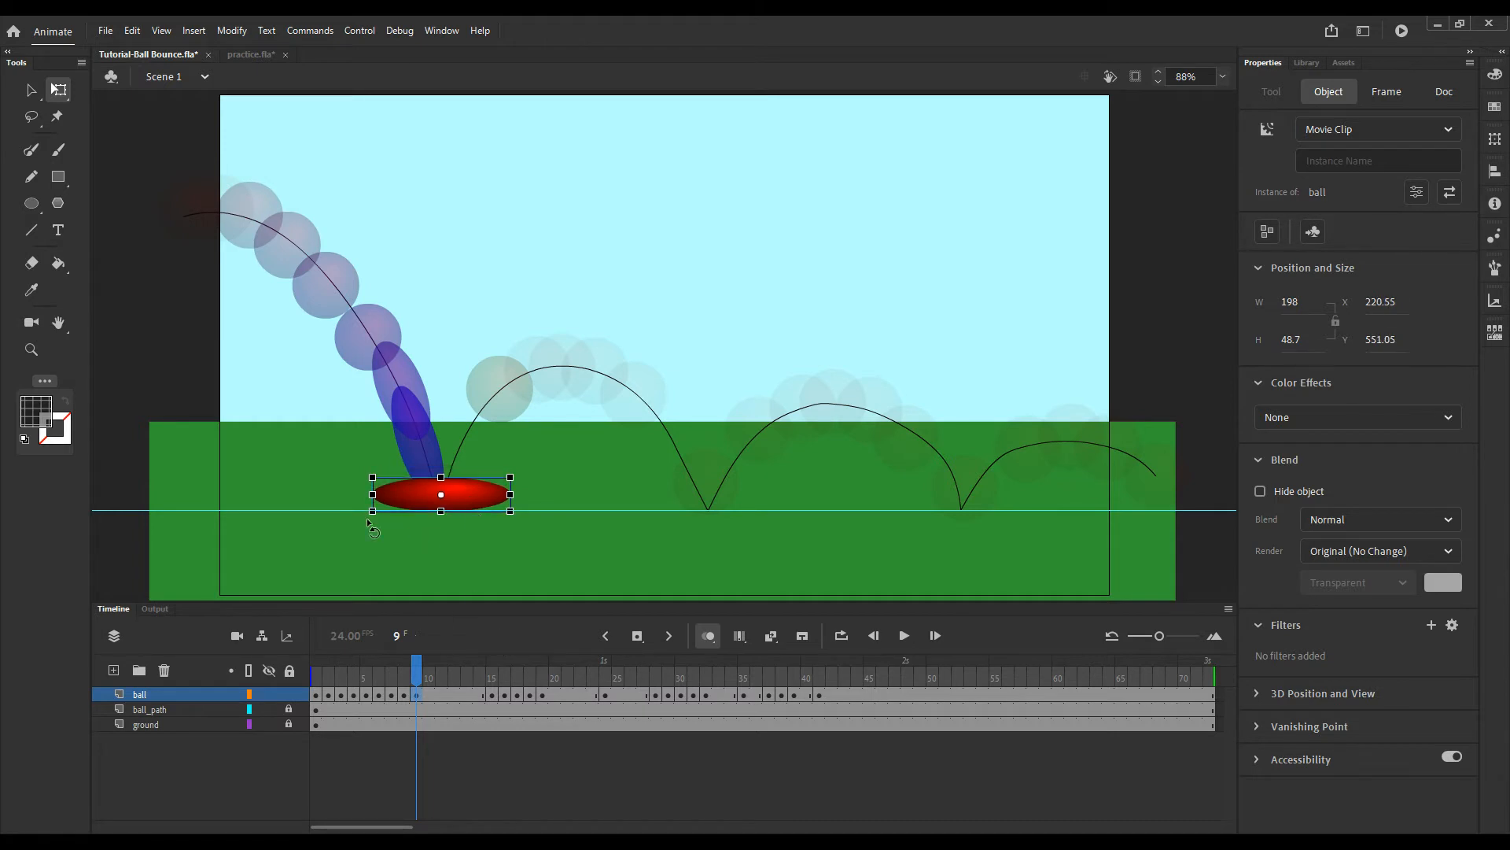
pyautogui.click(405, 668)
pyautogui.moveTo(406, 669); pyautogui.dragTo(412, 706)
pyautogui.click(415, 697)
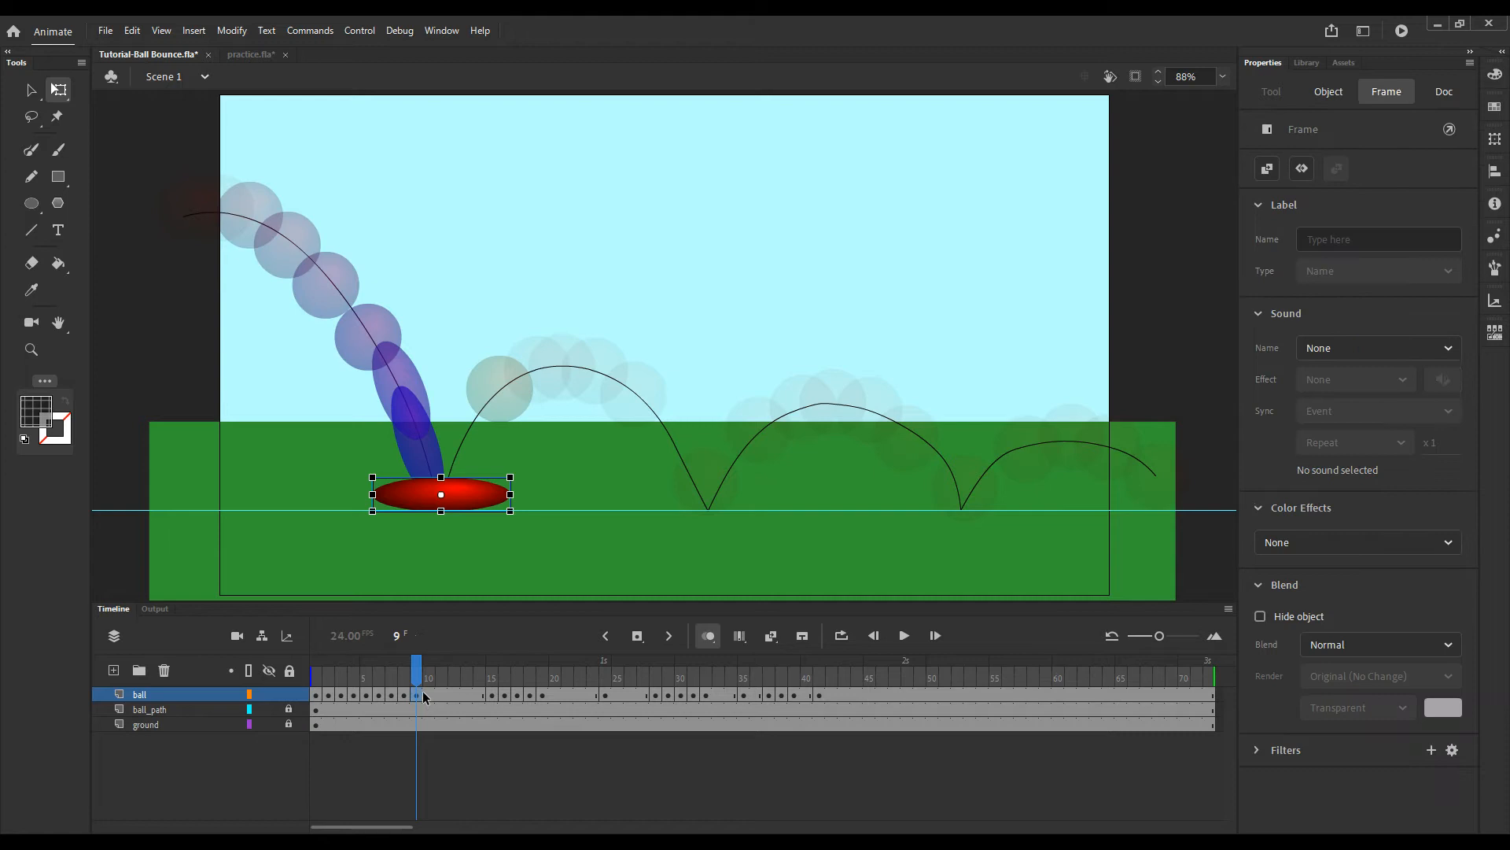
# Add a keyframe at frame 10 and reshape the squashed ball into an upright oval about 82.6 wide and 123.4 high
pyautogui.click(430, 698)
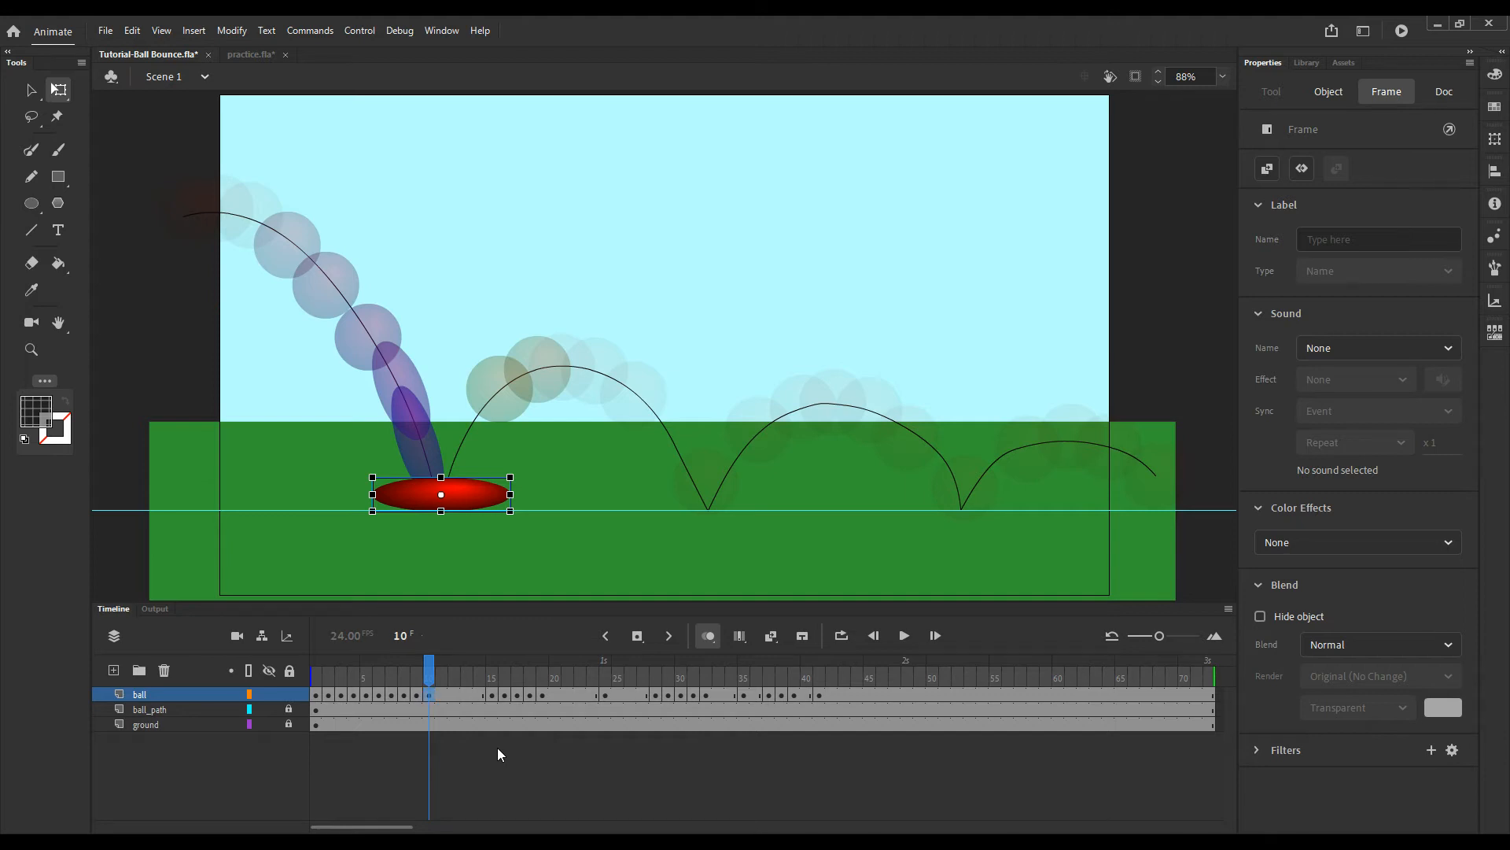
pyautogui.click(468, 501)
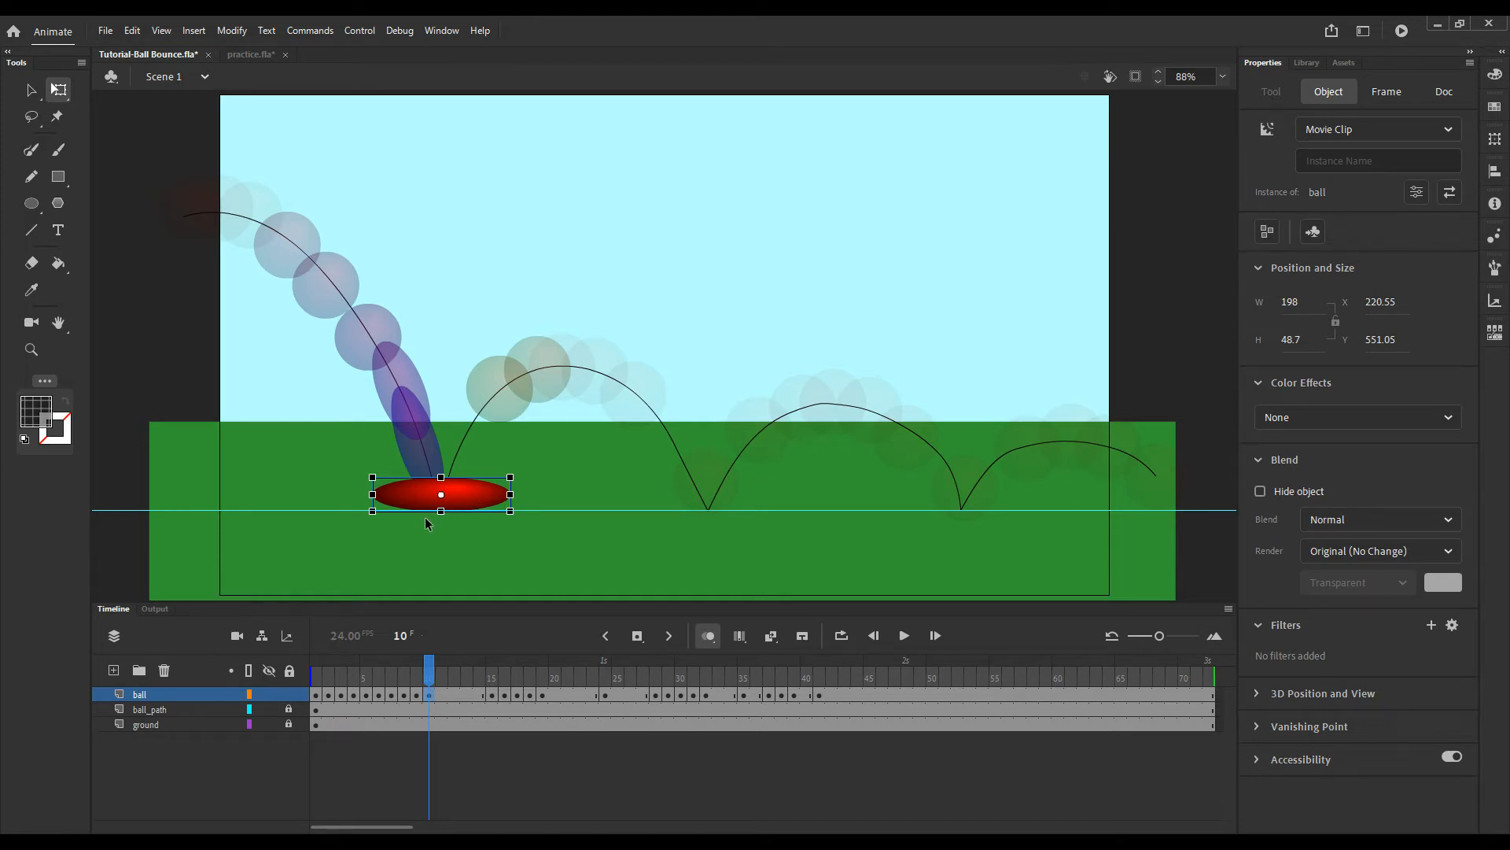
pyautogui.moveTo(511, 494); pyautogui.dragTo(470, 494)
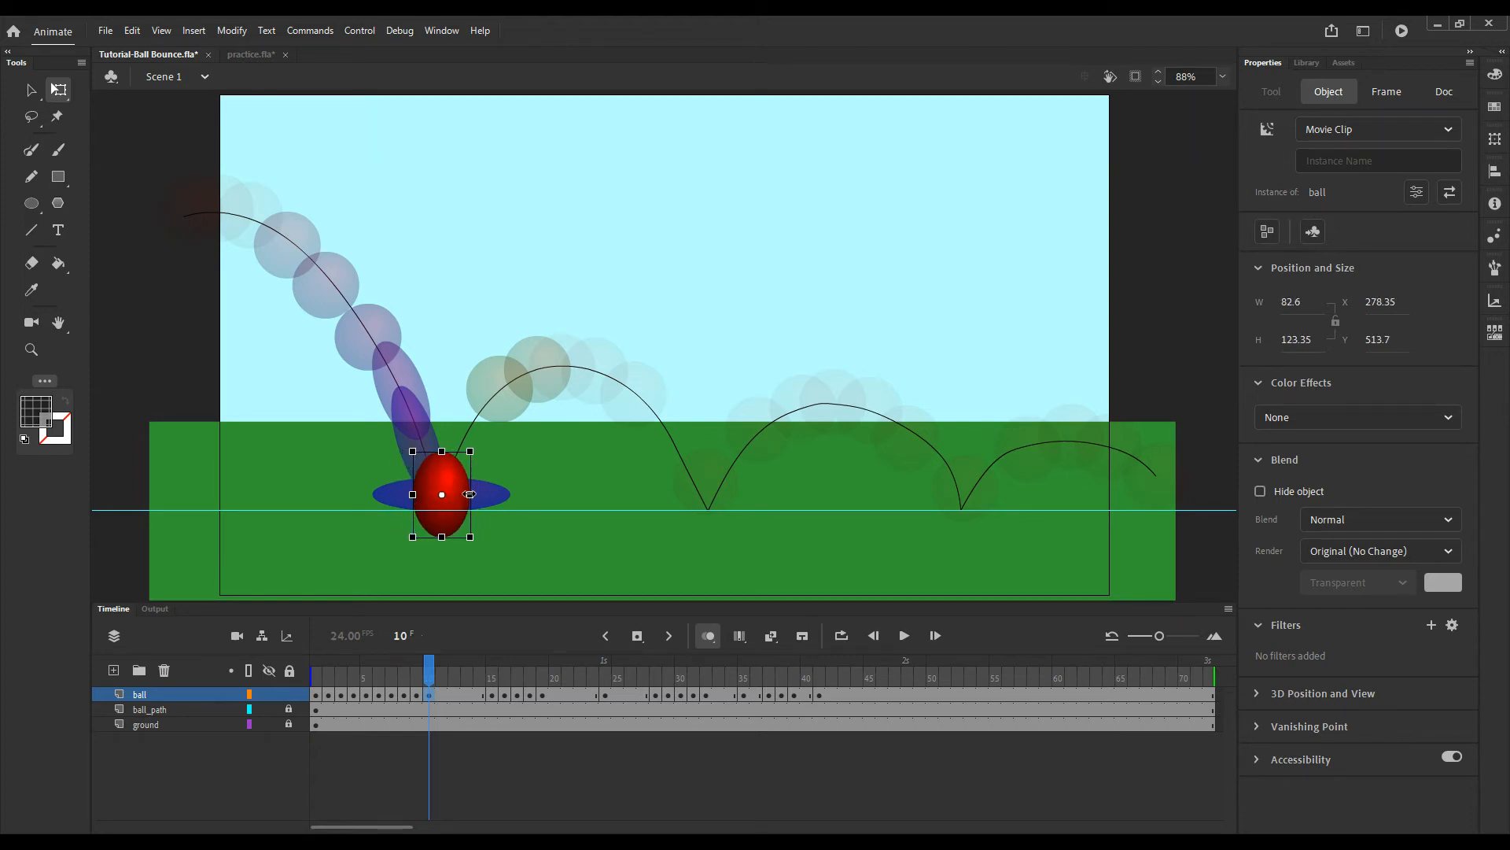
# Move the frame 10 oval up onto the rebound path, tilt it along the curve, and stretch it slightly
pyautogui.click(492, 458)
pyautogui.click(457, 472)
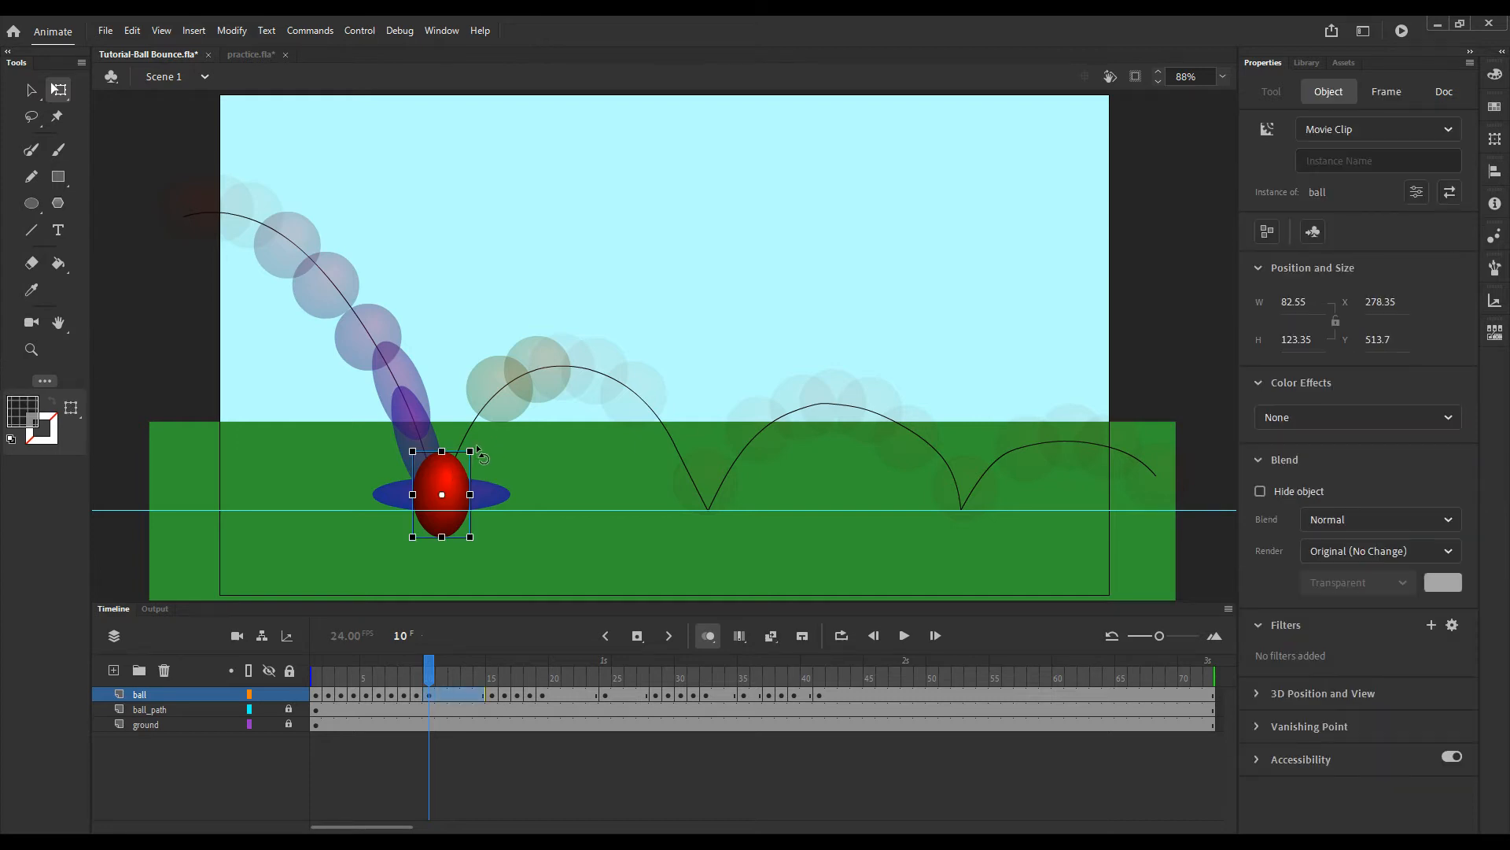
pyautogui.moveTo(485, 459)
pyautogui.mouseDown()
pyautogui.moveTo(497, 472)
pyautogui.moveTo(457, 476)
pyautogui.moveTo(473, 451)
pyautogui.mouseUp()
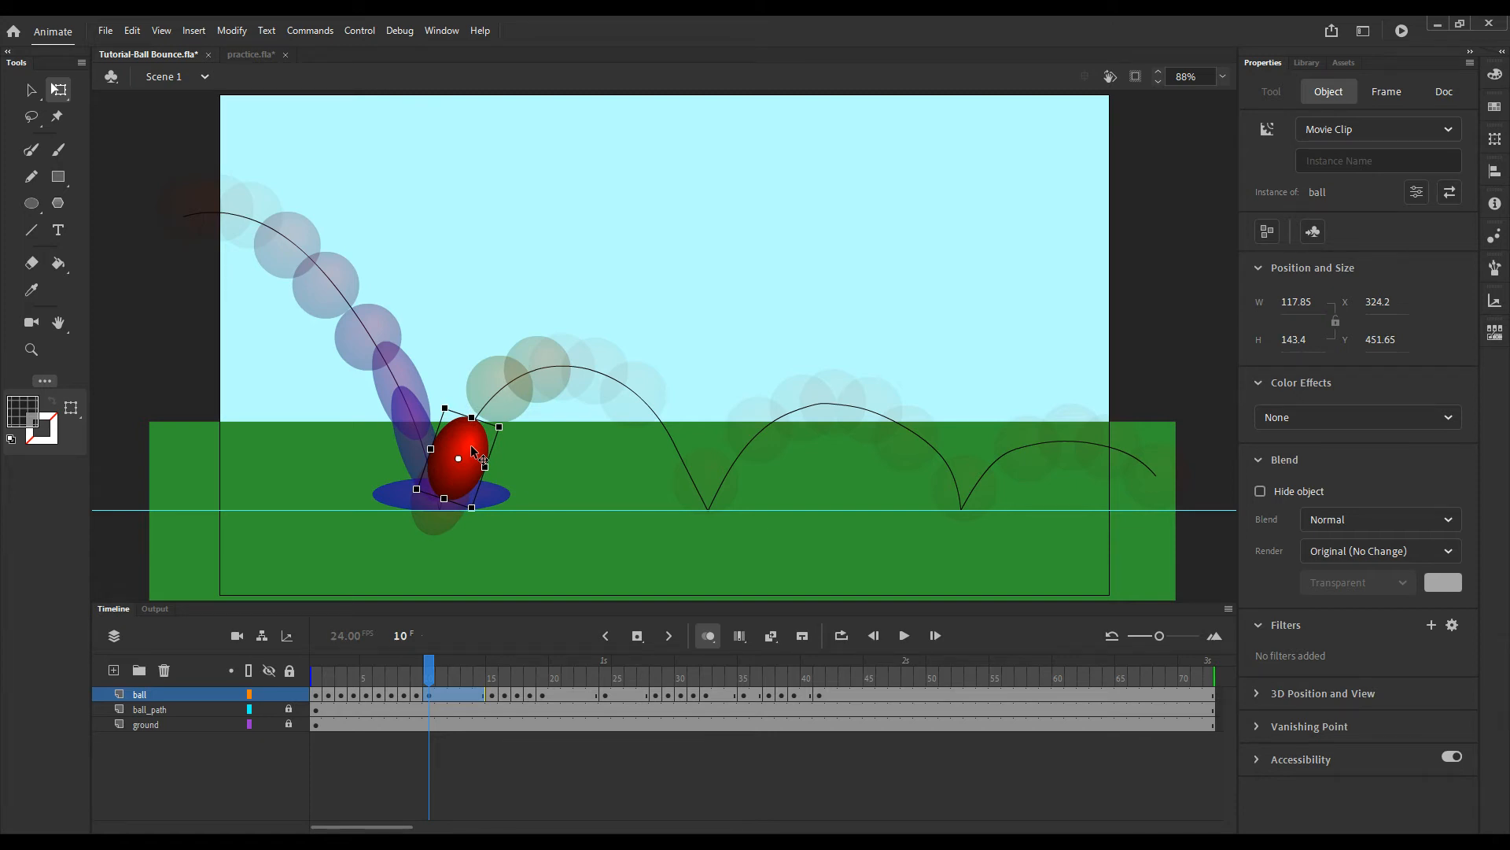
pyautogui.moveTo(486, 467); pyautogui.dragTo(497, 421)
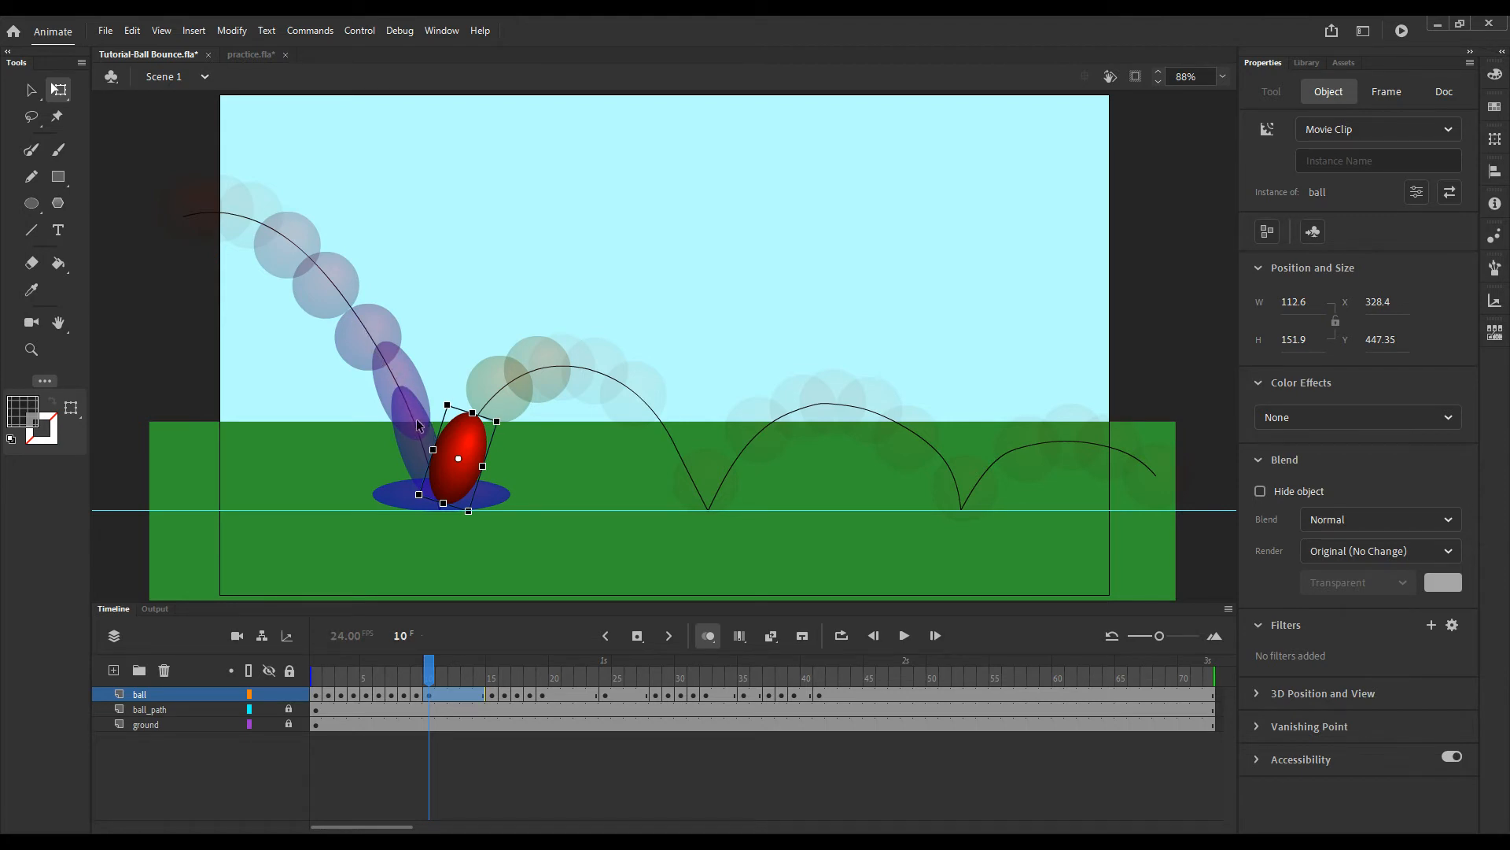
# Check frames 8 through 10 and adjust the frame 10 oval's position, height and tilt against the rebound path
pyautogui.click(405, 693)
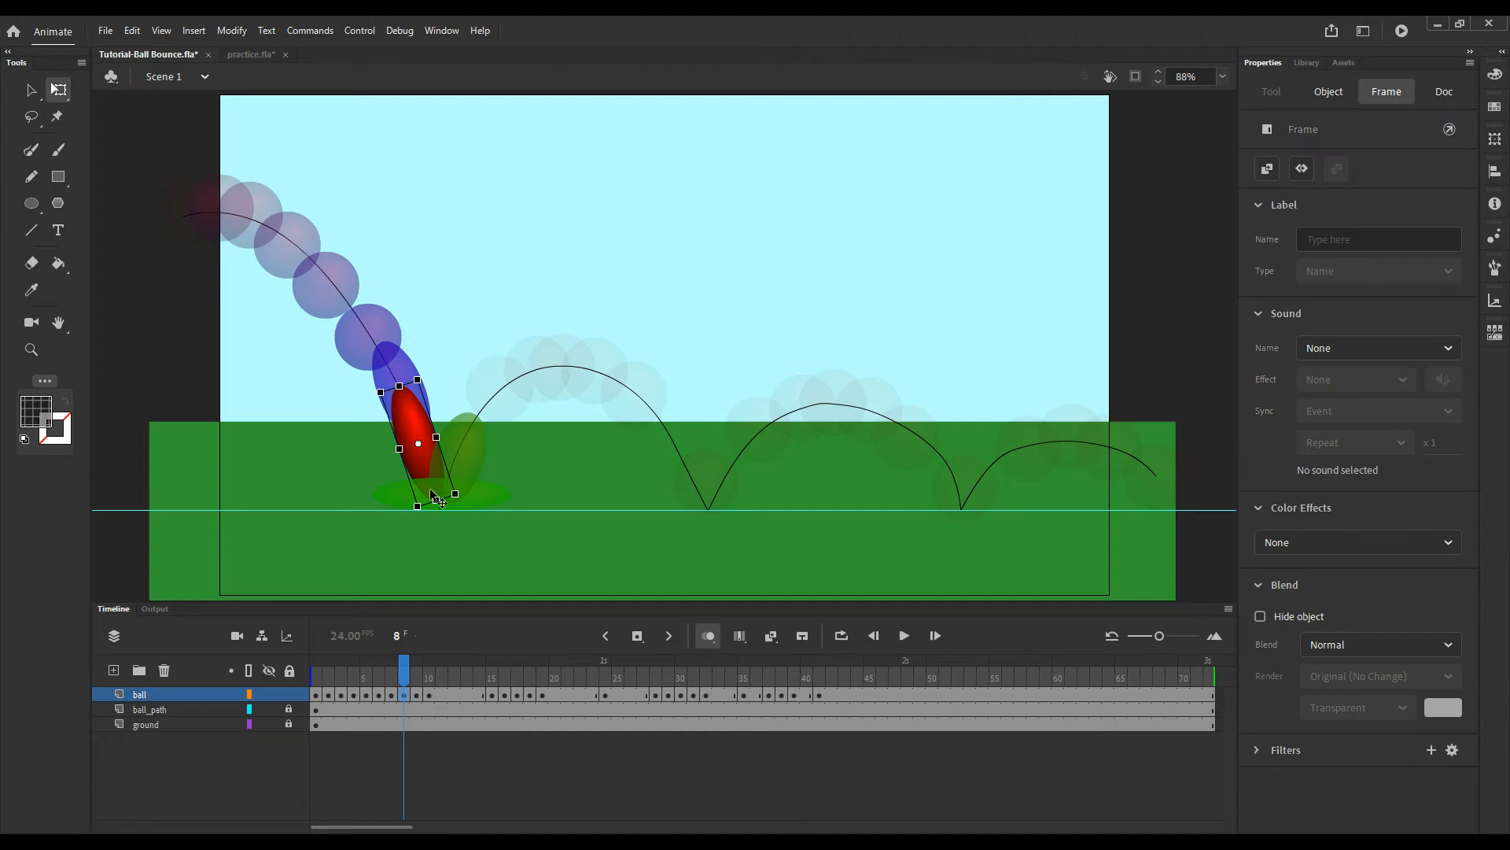
pyautogui.click(417, 694)
pyautogui.click(430, 695)
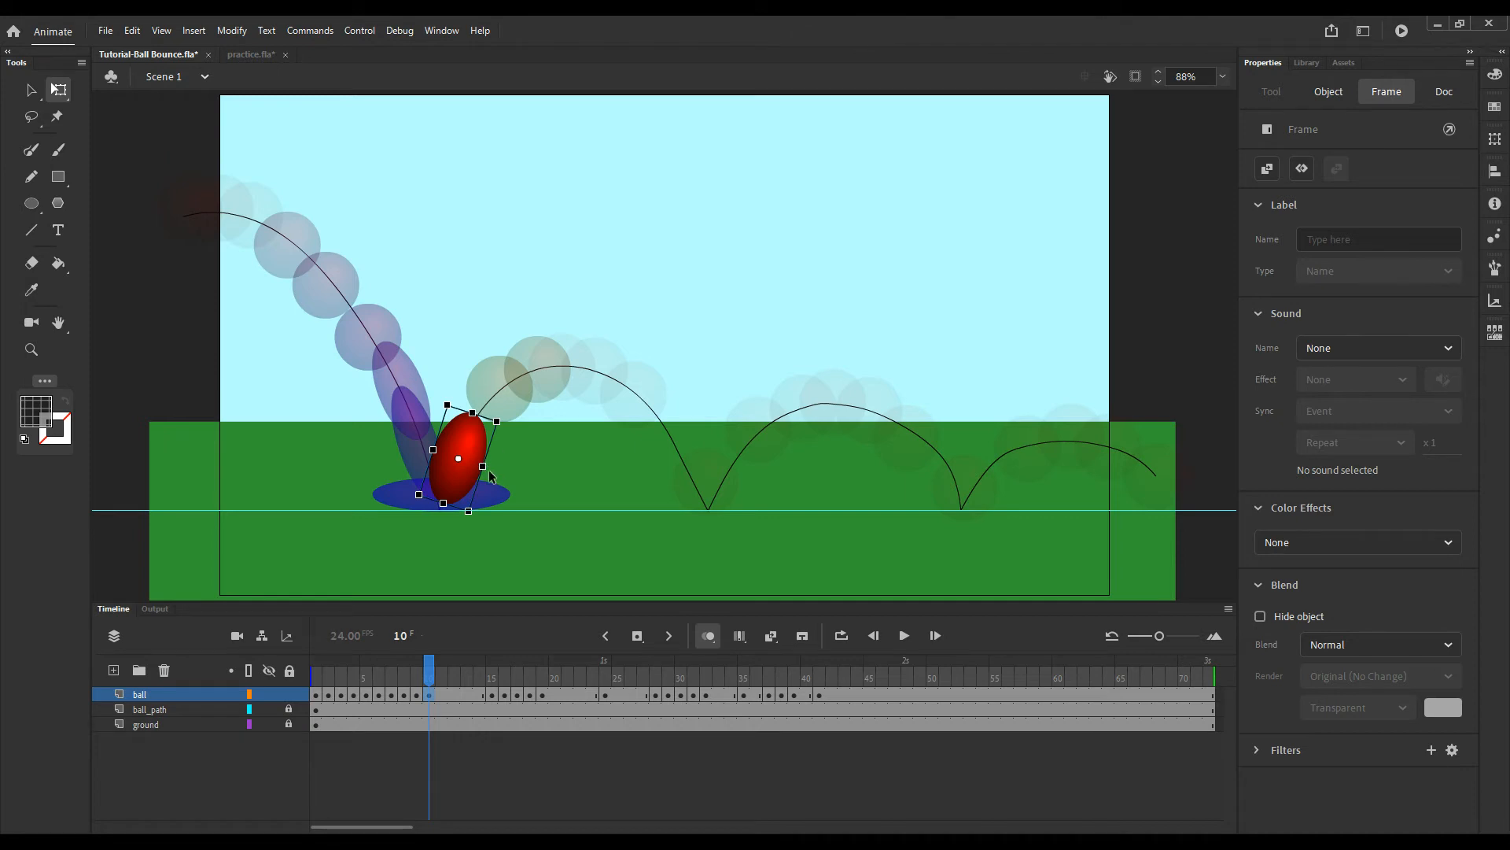
pyautogui.moveTo(474, 411); pyautogui.dragTo(516, 423)
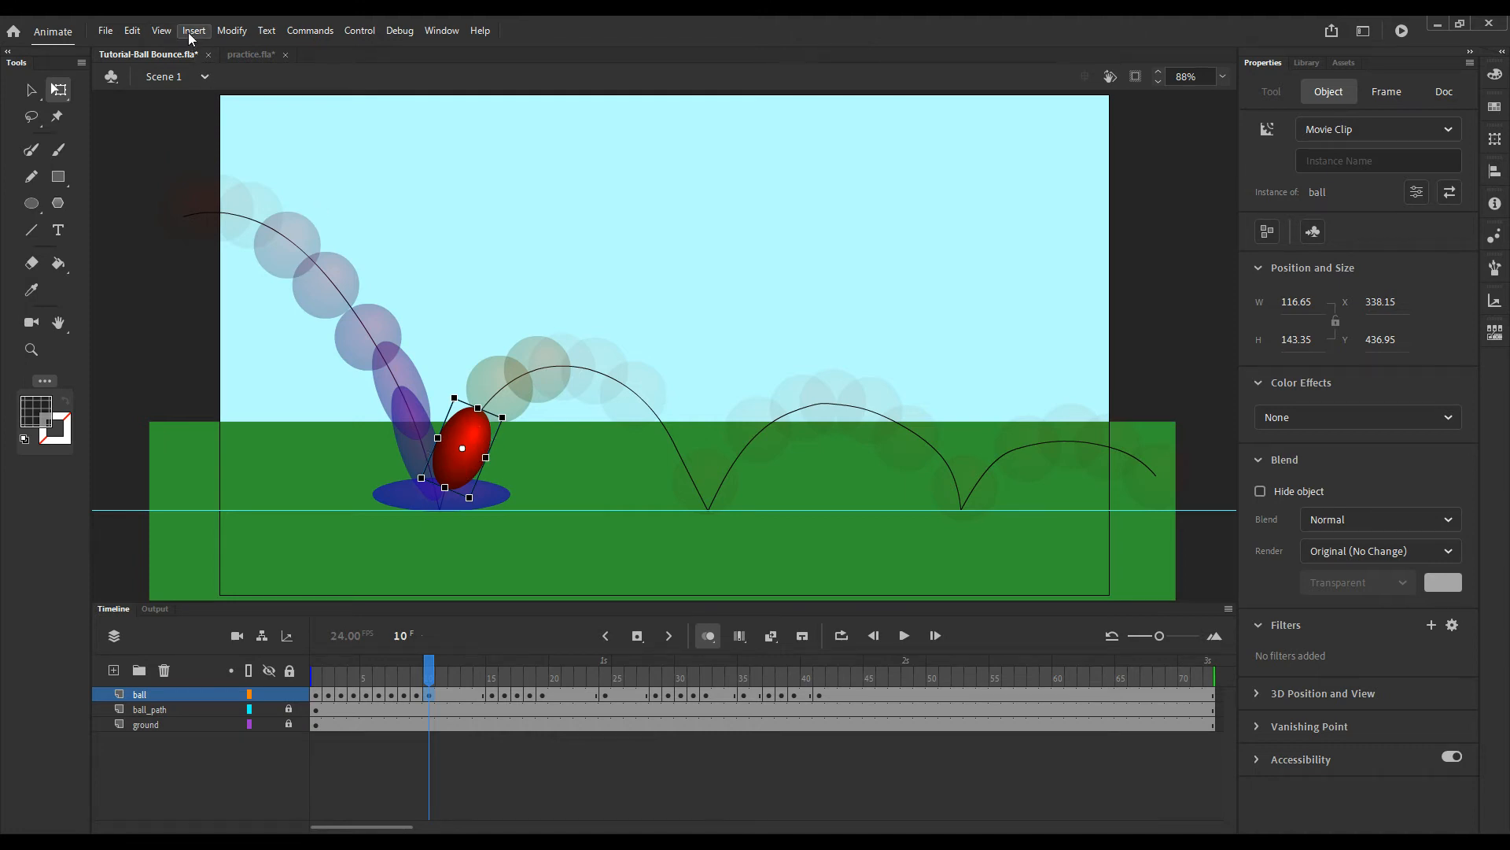
# Flip the frame 10 oval horizontally and rotate it back to lean along the rising path
pyautogui.moveTo(315, 230)
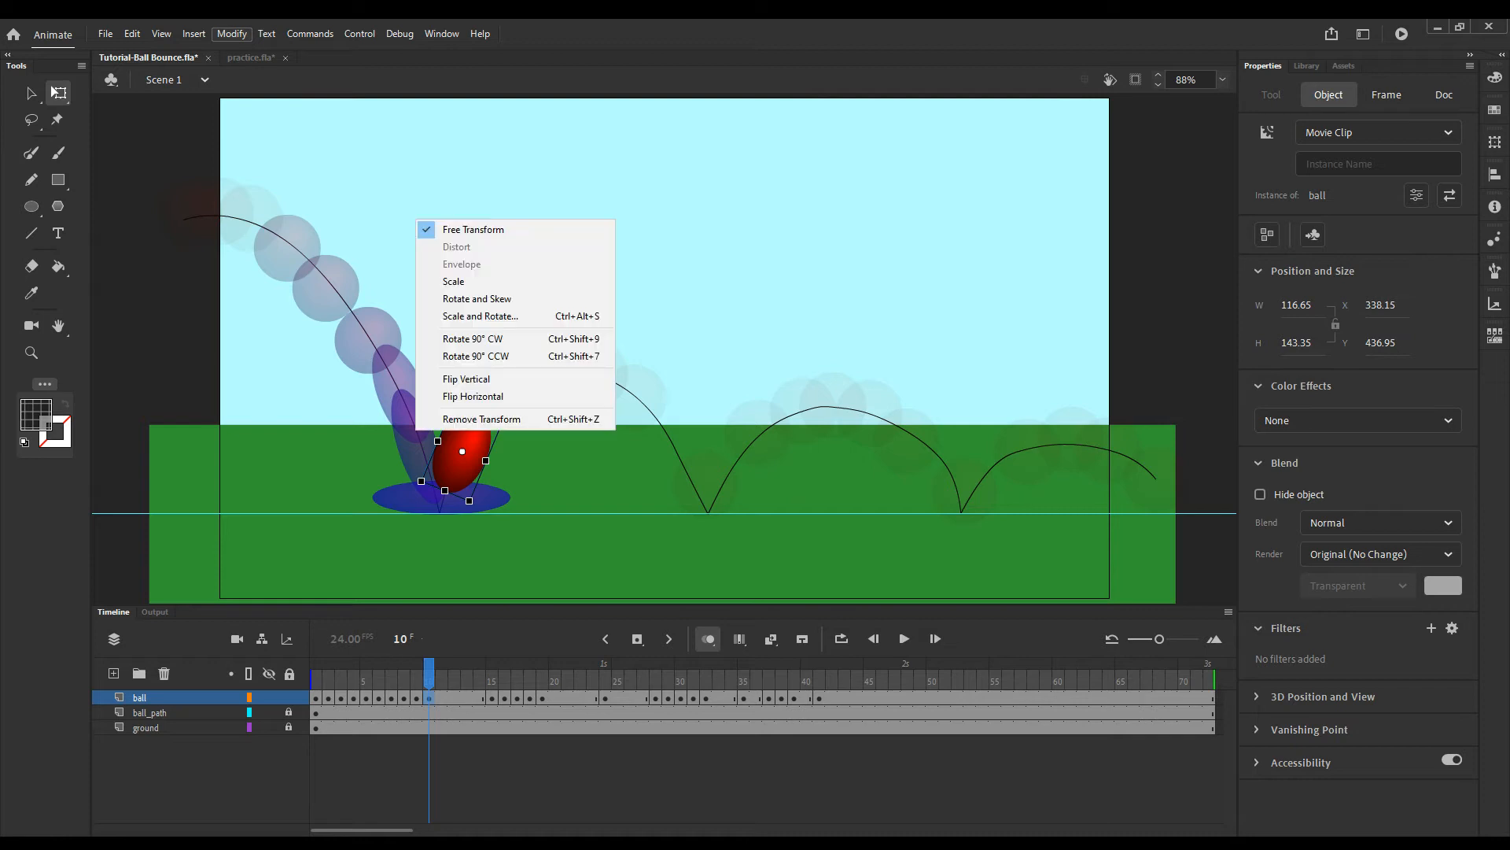
pyautogui.click(517, 397)
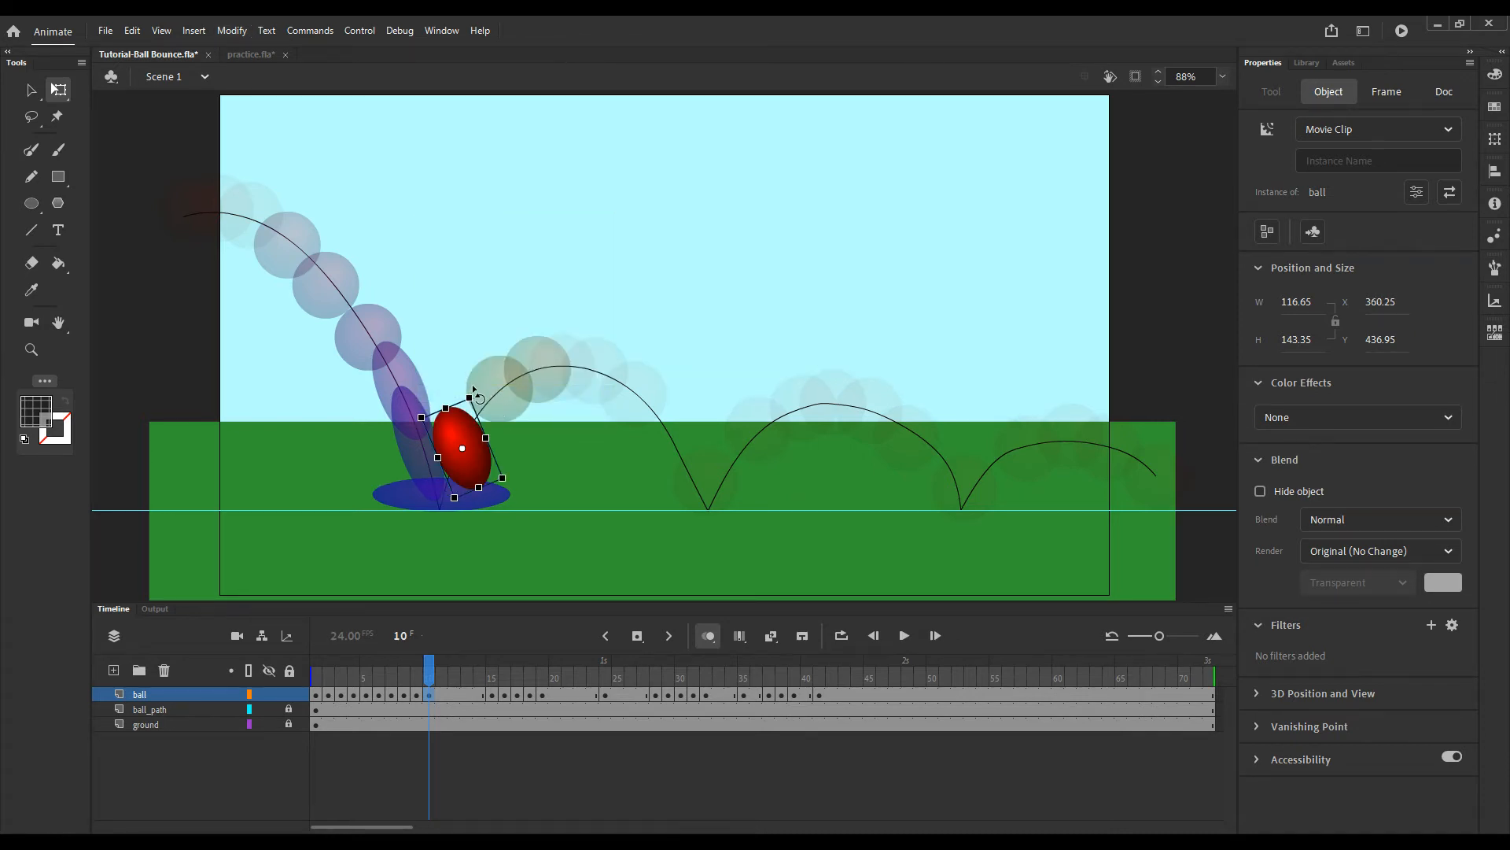
pyautogui.moveTo(472, 398); pyautogui.dragTo(512, 412)
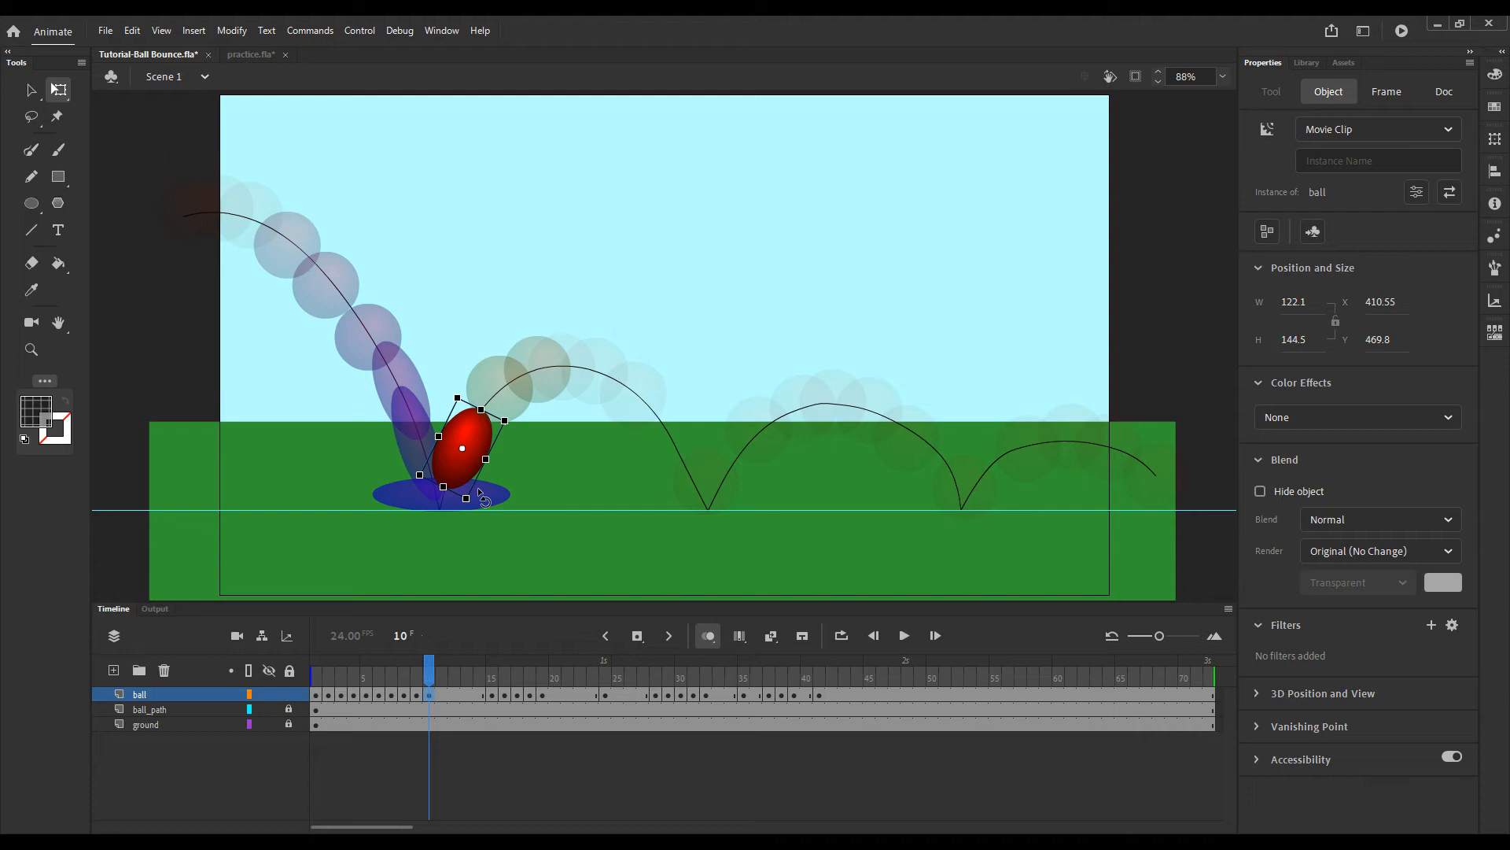
# Try moving the tilted oval farther up the rebound path in a new frame 11 keyframe, and take that change back
pyautogui.click(447, 699)
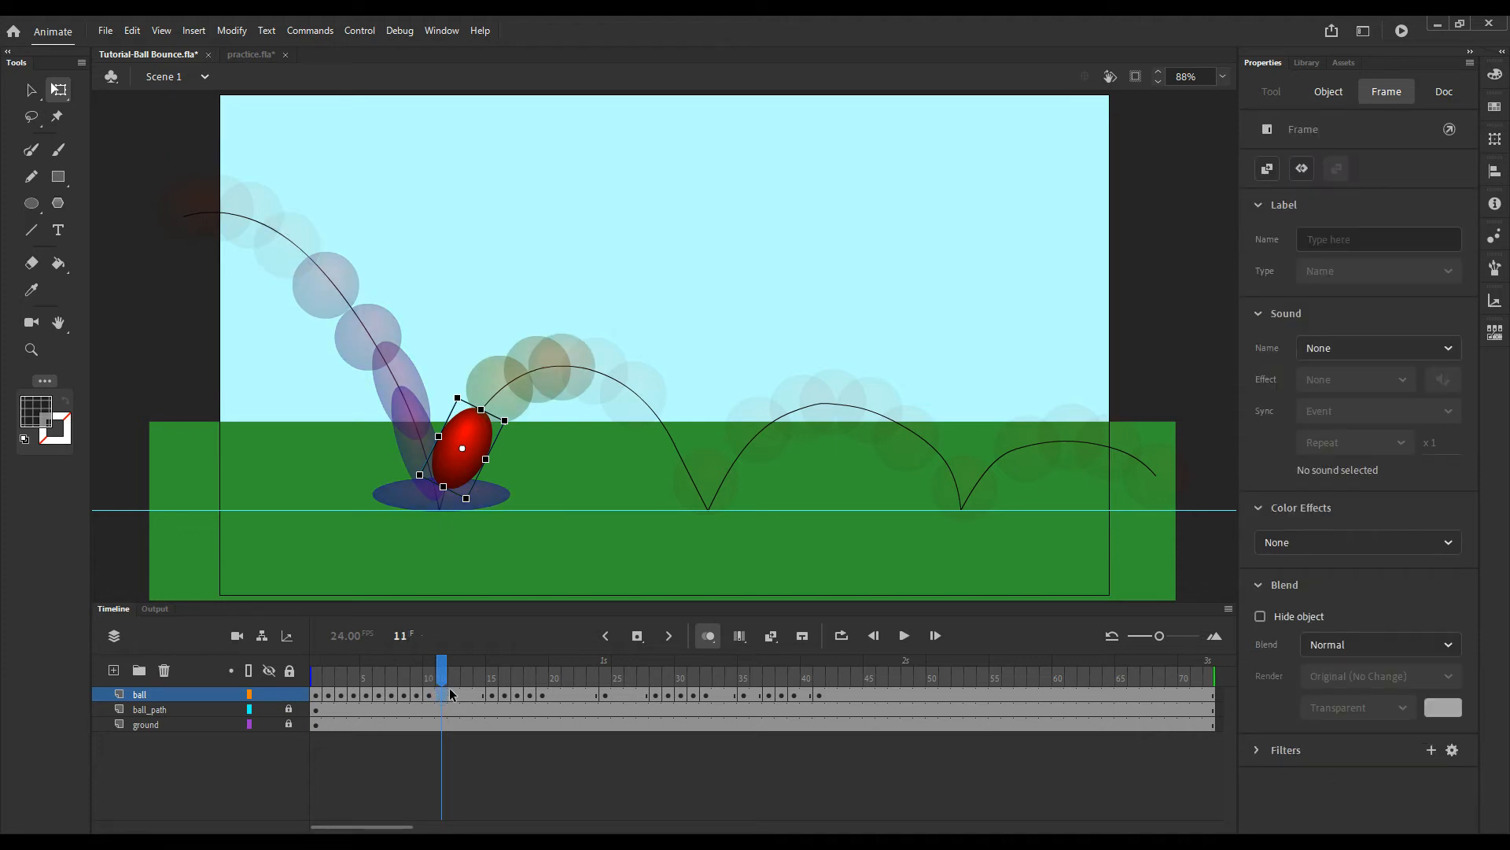
pyautogui.moveTo(486, 440); pyautogui.dragTo(507, 401)
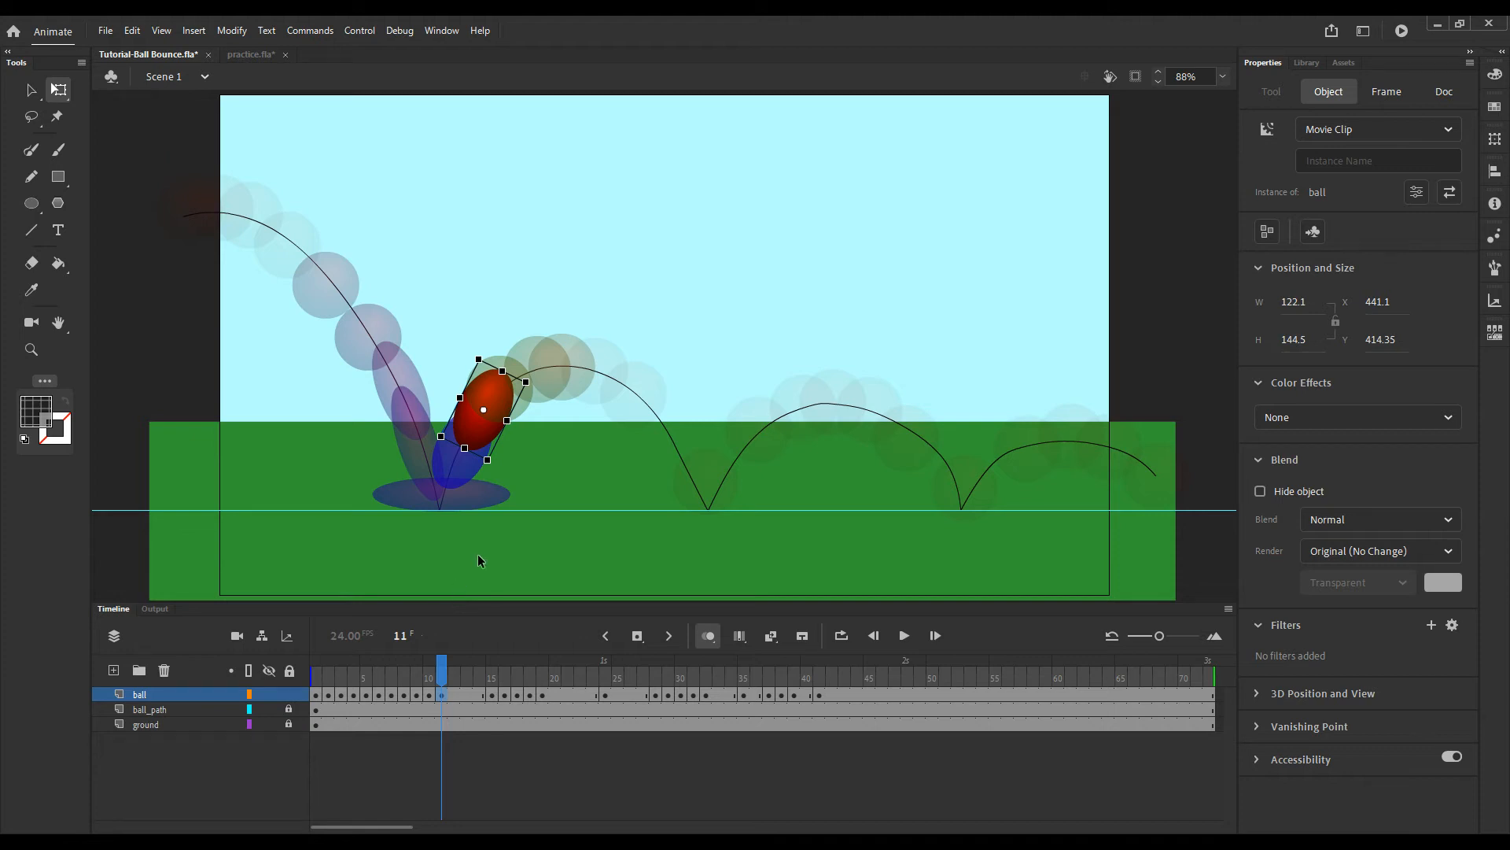
pyautogui.click(442, 694)
pyautogui.click(459, 677)
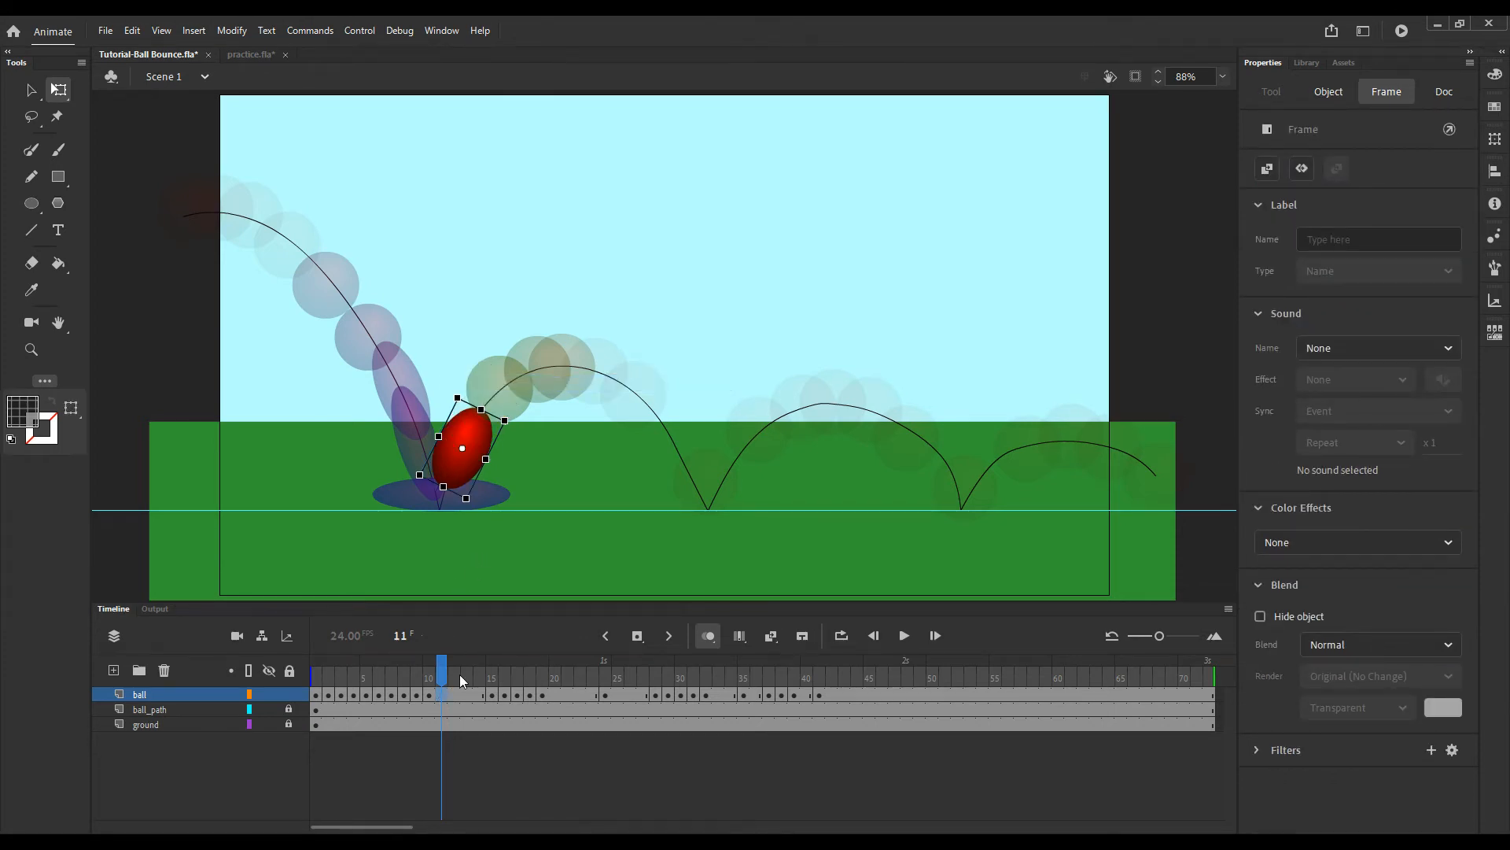
# Shift the ball keyframes from frames 15 through 41 earlier so the sequence starts at frame 11
pyautogui.click(490, 696)
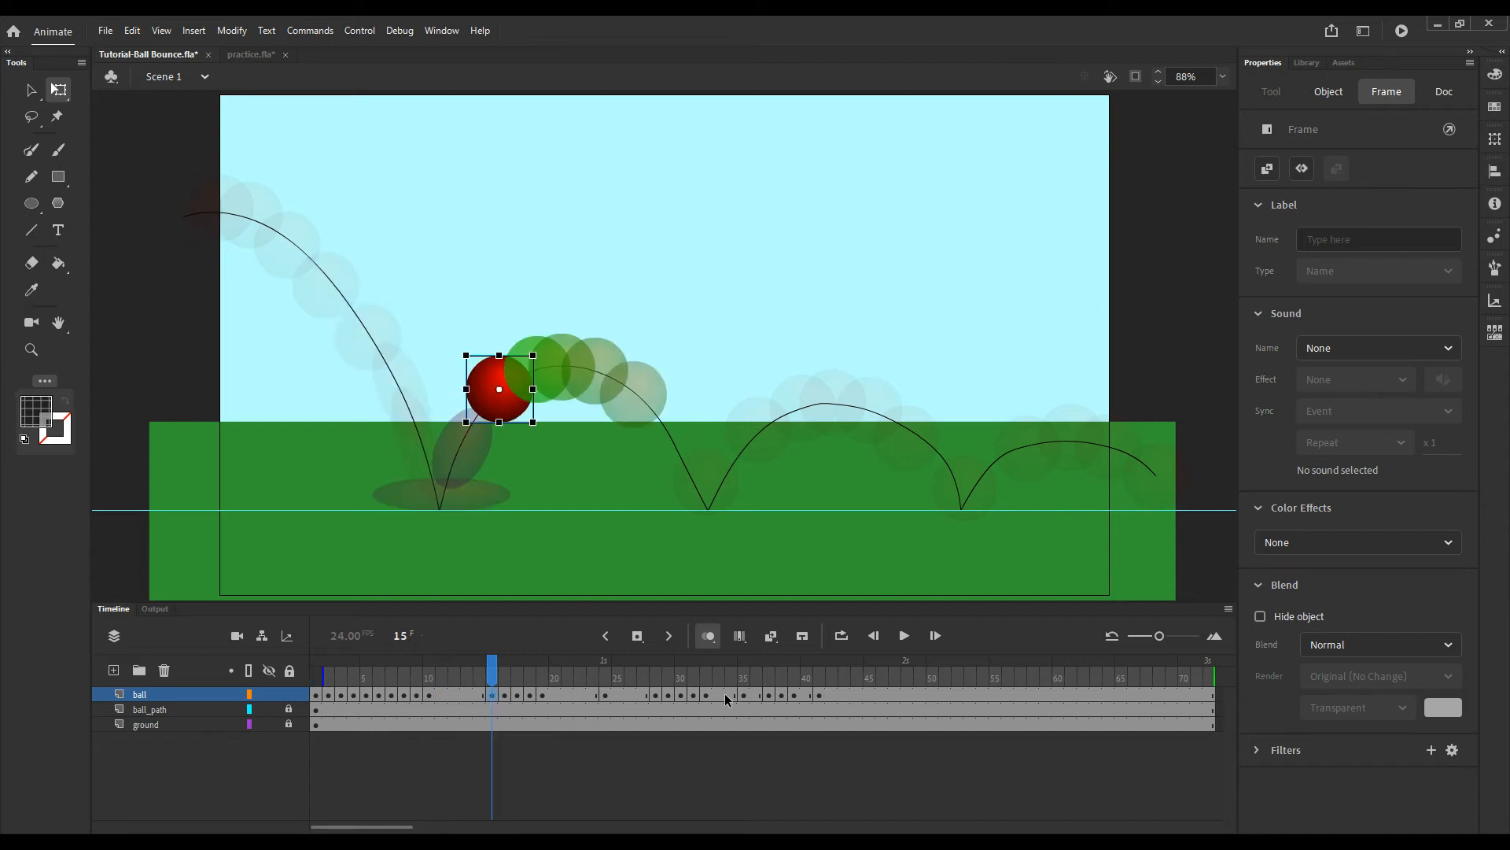
pyautogui.keyDown('shift'); pyautogui.click(821, 695); pyautogui.keyUp('shift')
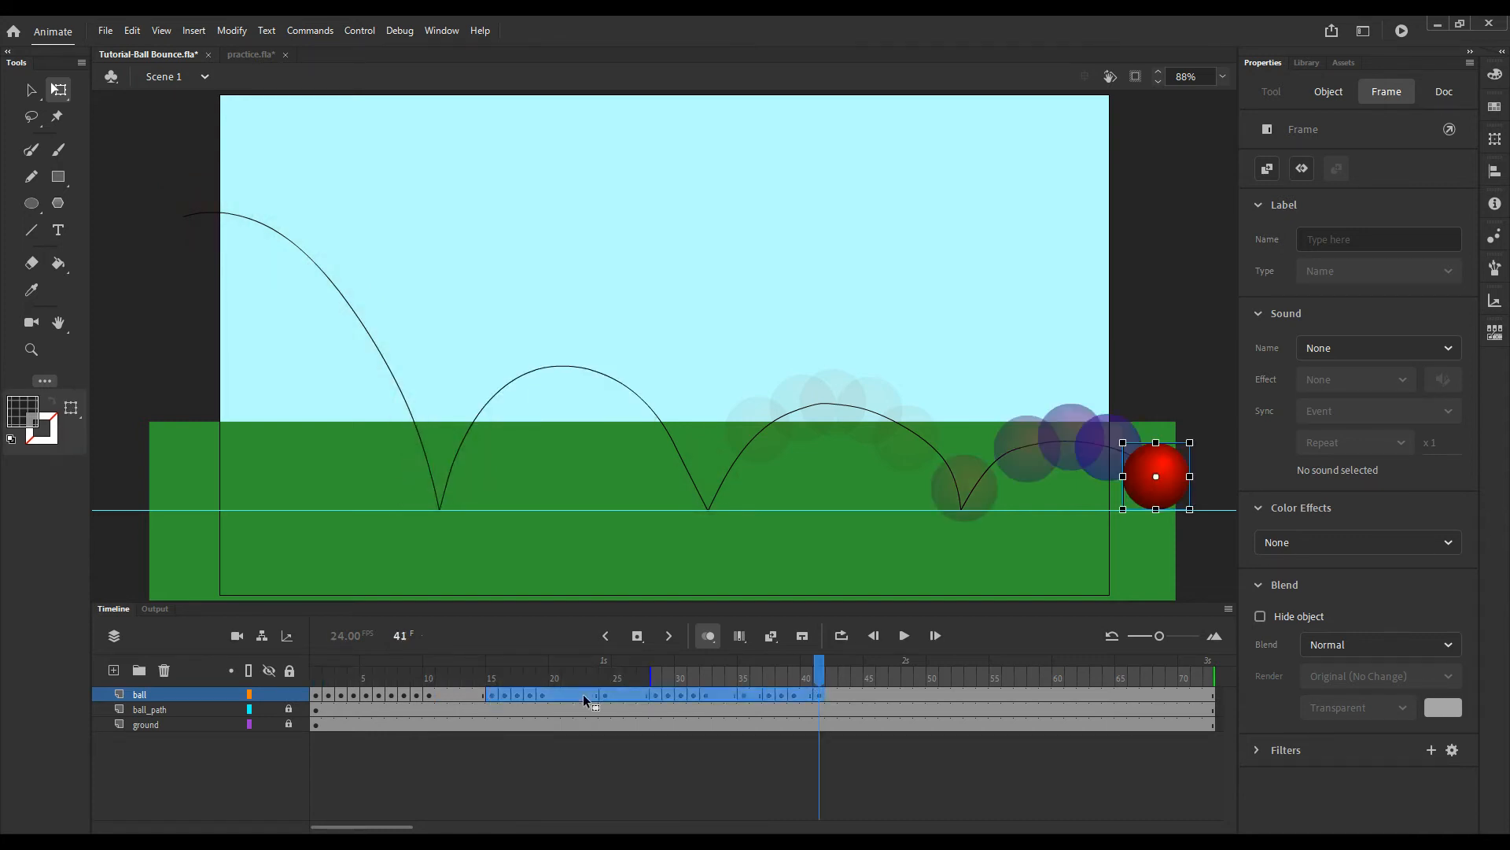
pyautogui.moveTo(526, 697); pyautogui.dragTo(444, 673)
# Nudge the ball at frame 11 slightly down the rebound path, and the ball at frame 15 slightly farther down the falling side
pyautogui.click(512, 384)
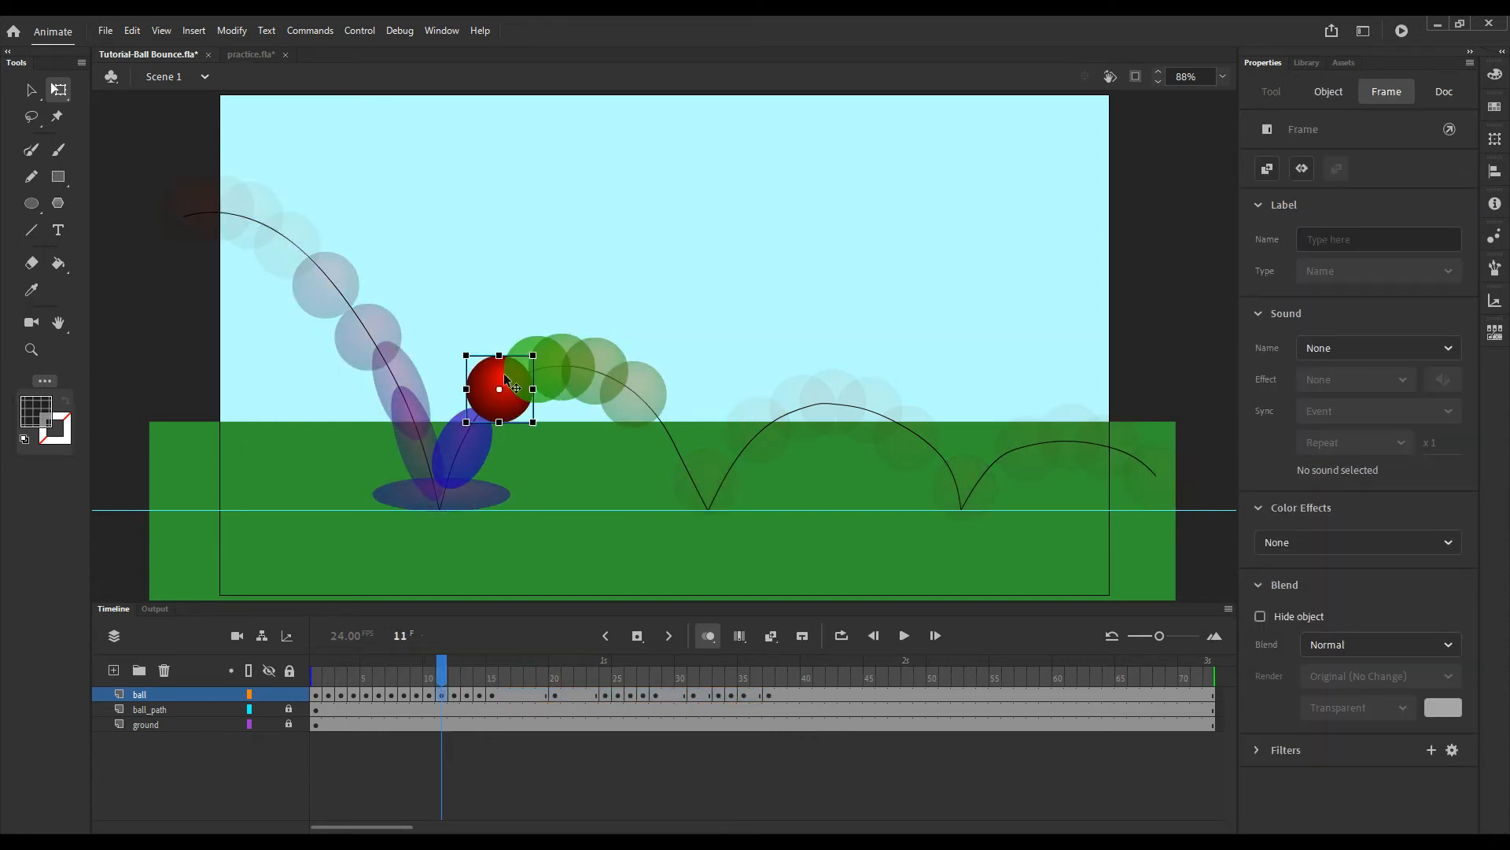
pyautogui.moveTo(513, 409); pyautogui.dragTo(509, 415)
pyautogui.click(454, 695)
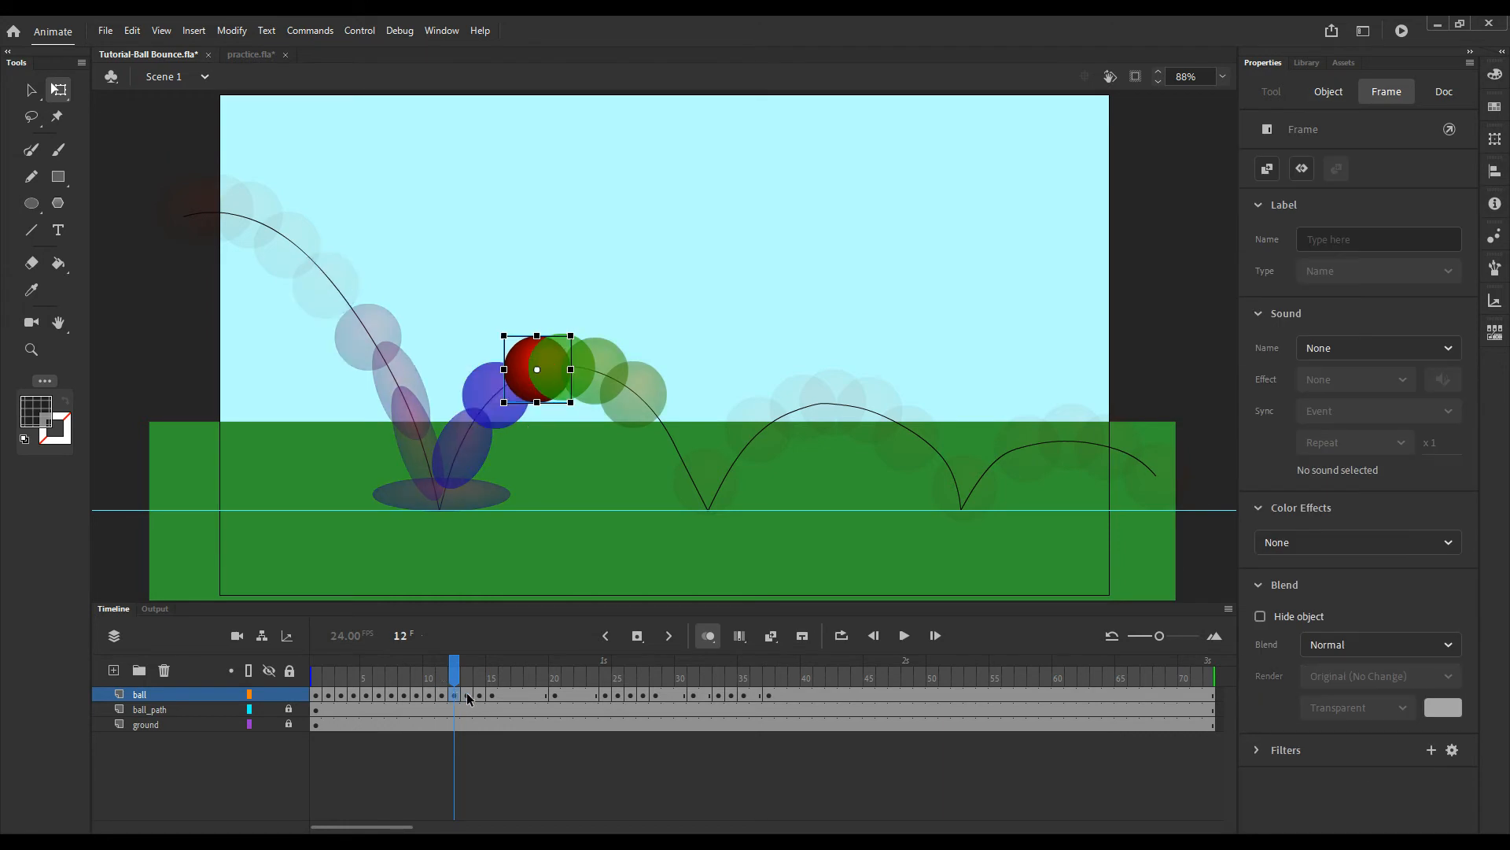
pyautogui.click(479, 695)
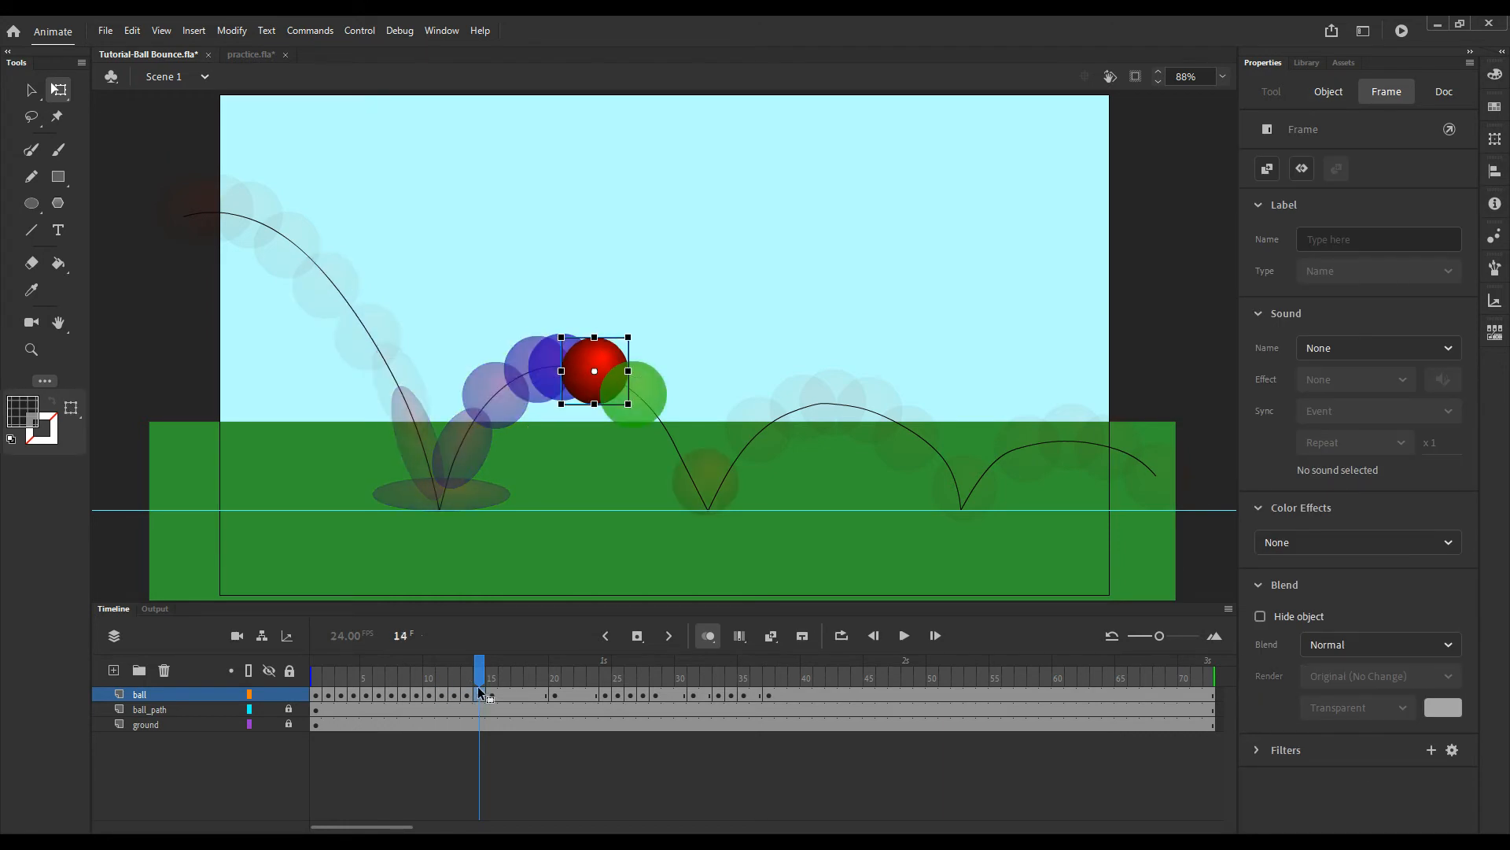
pyautogui.click(492, 695)
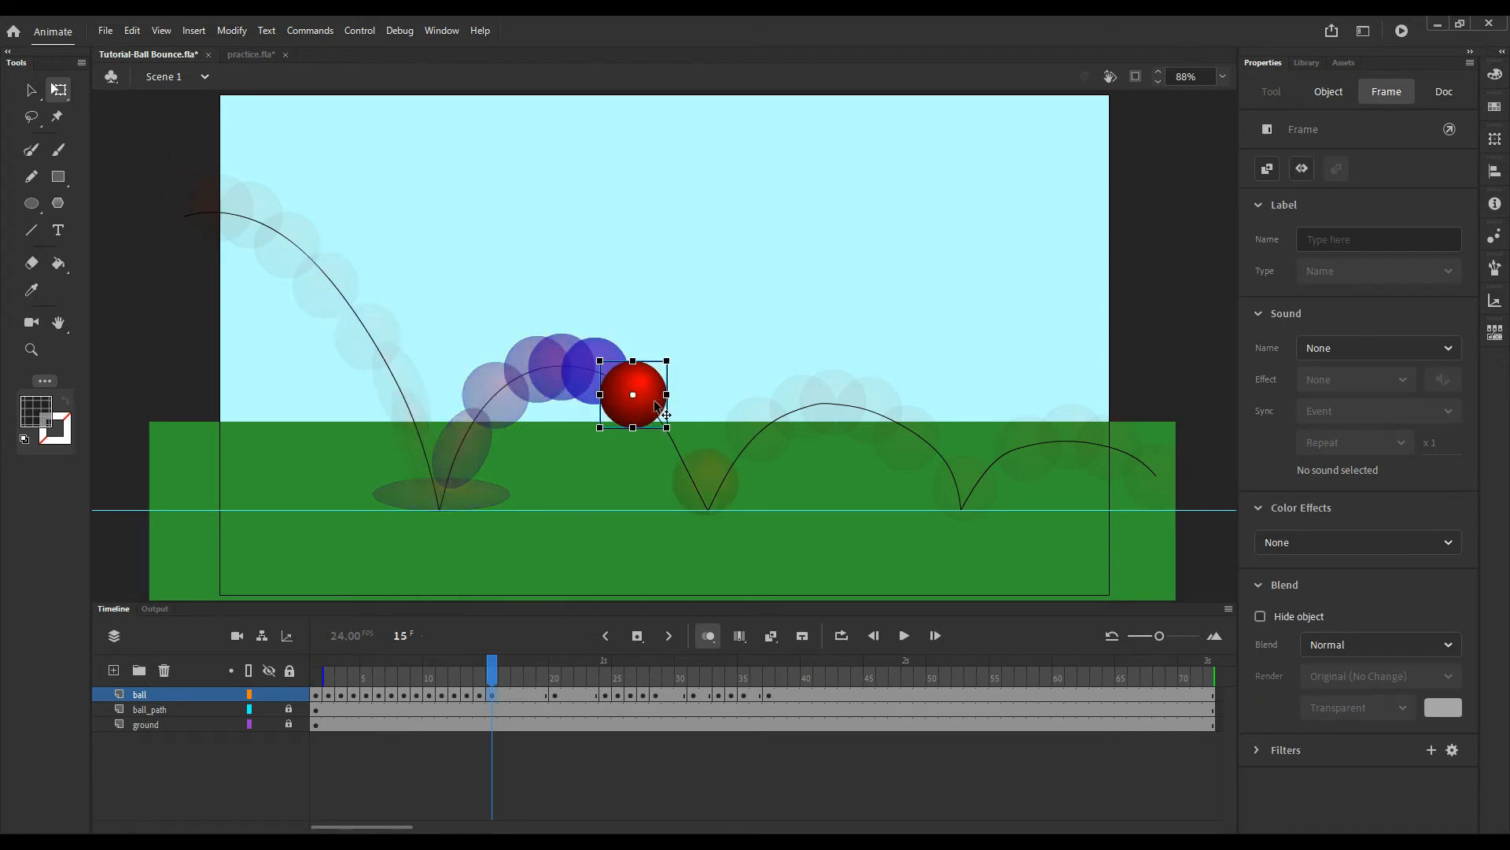
pyautogui.moveTo(653, 407); pyautogui.dragTo(662, 409)
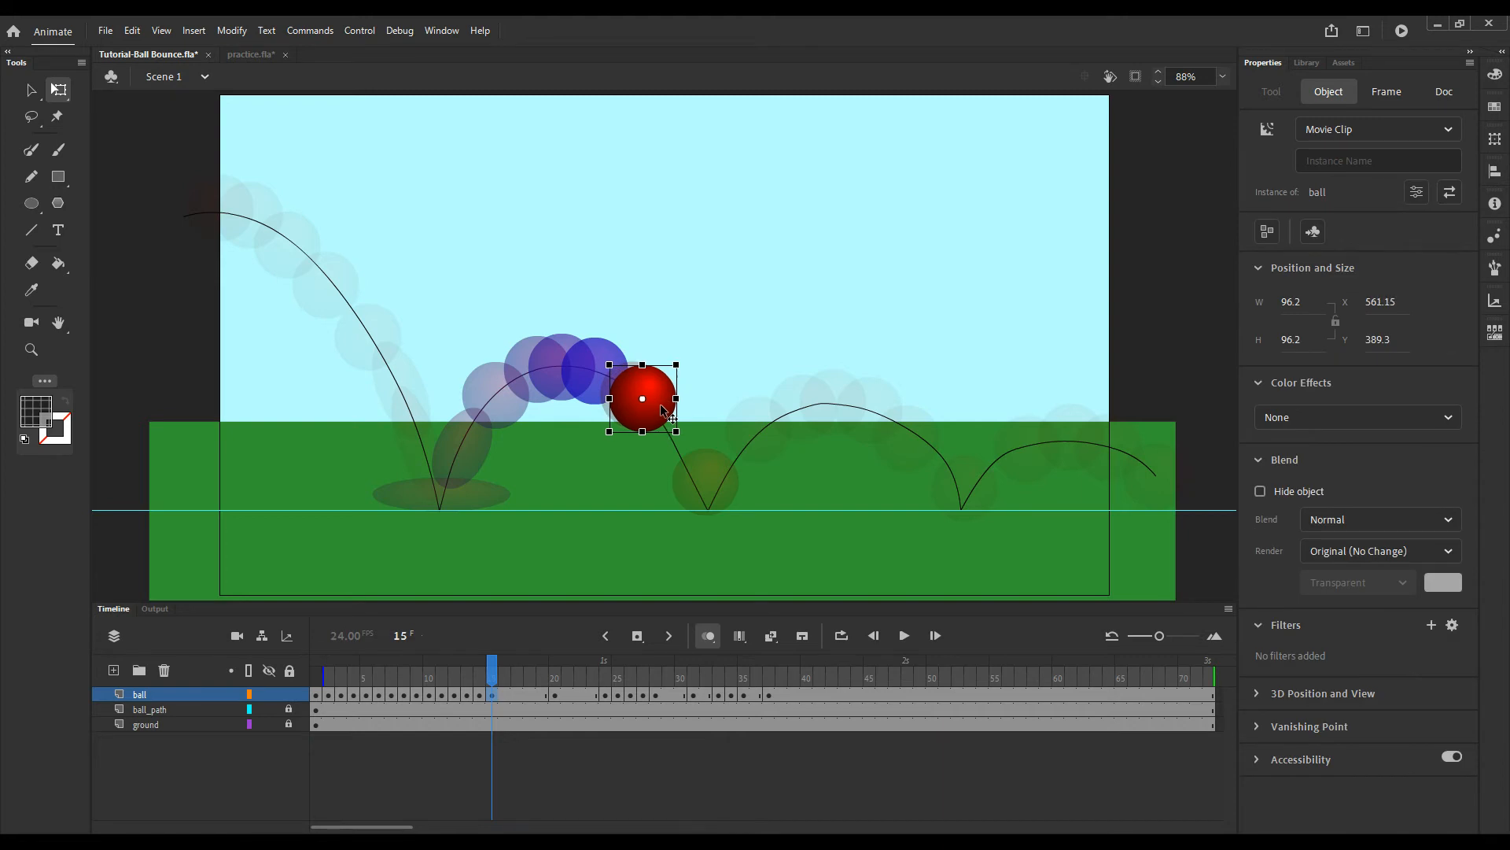
# Insert a keyframe at frame 16 and place the ball as a stretched, tilted oval on the path just above the second bounce
pyautogui.click(505, 697)
pyautogui.click(492, 695)
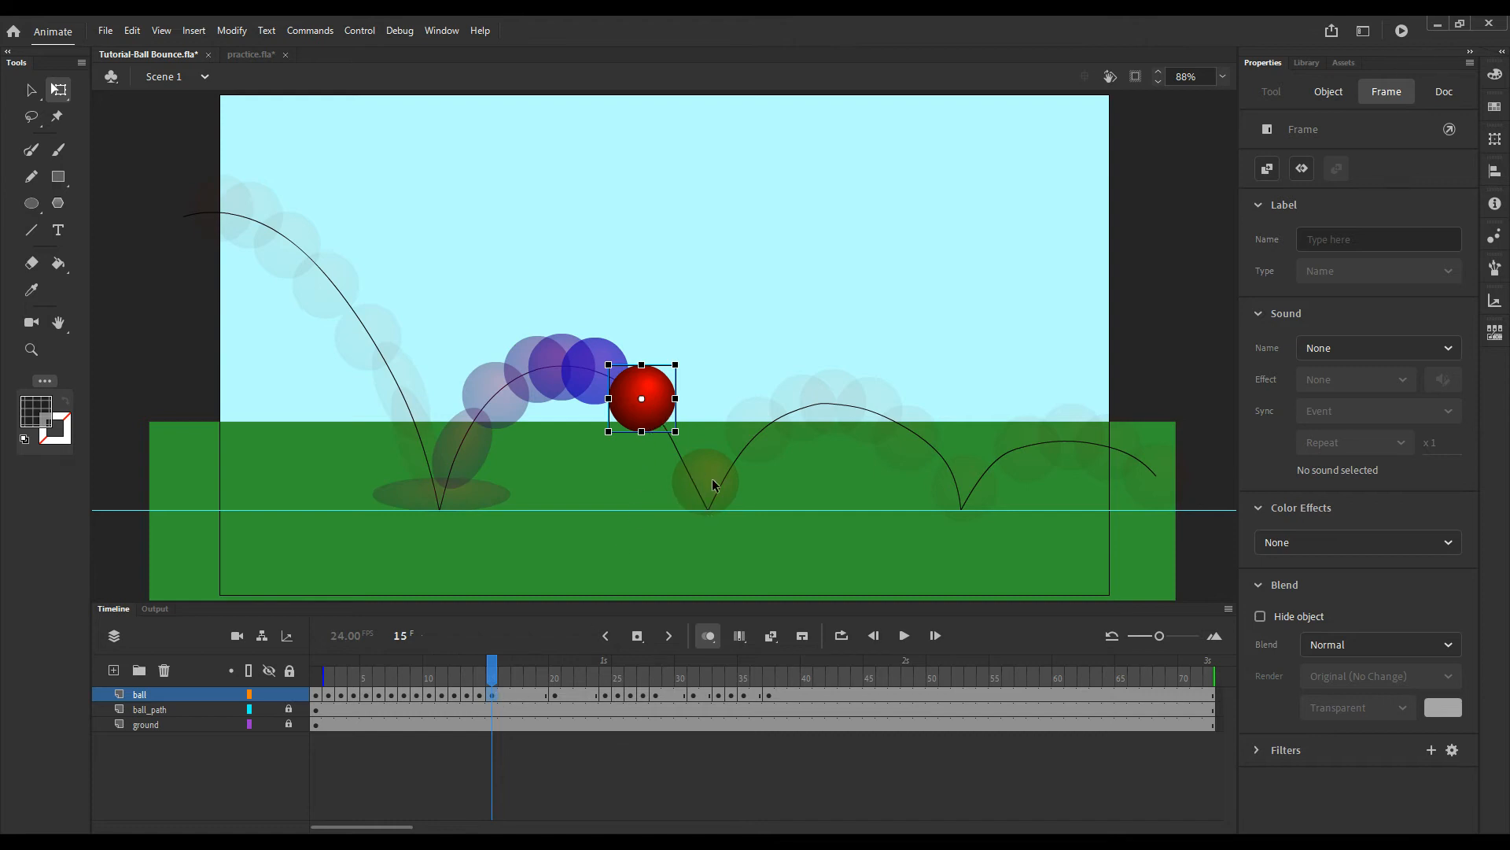
pyautogui.click(554, 696)
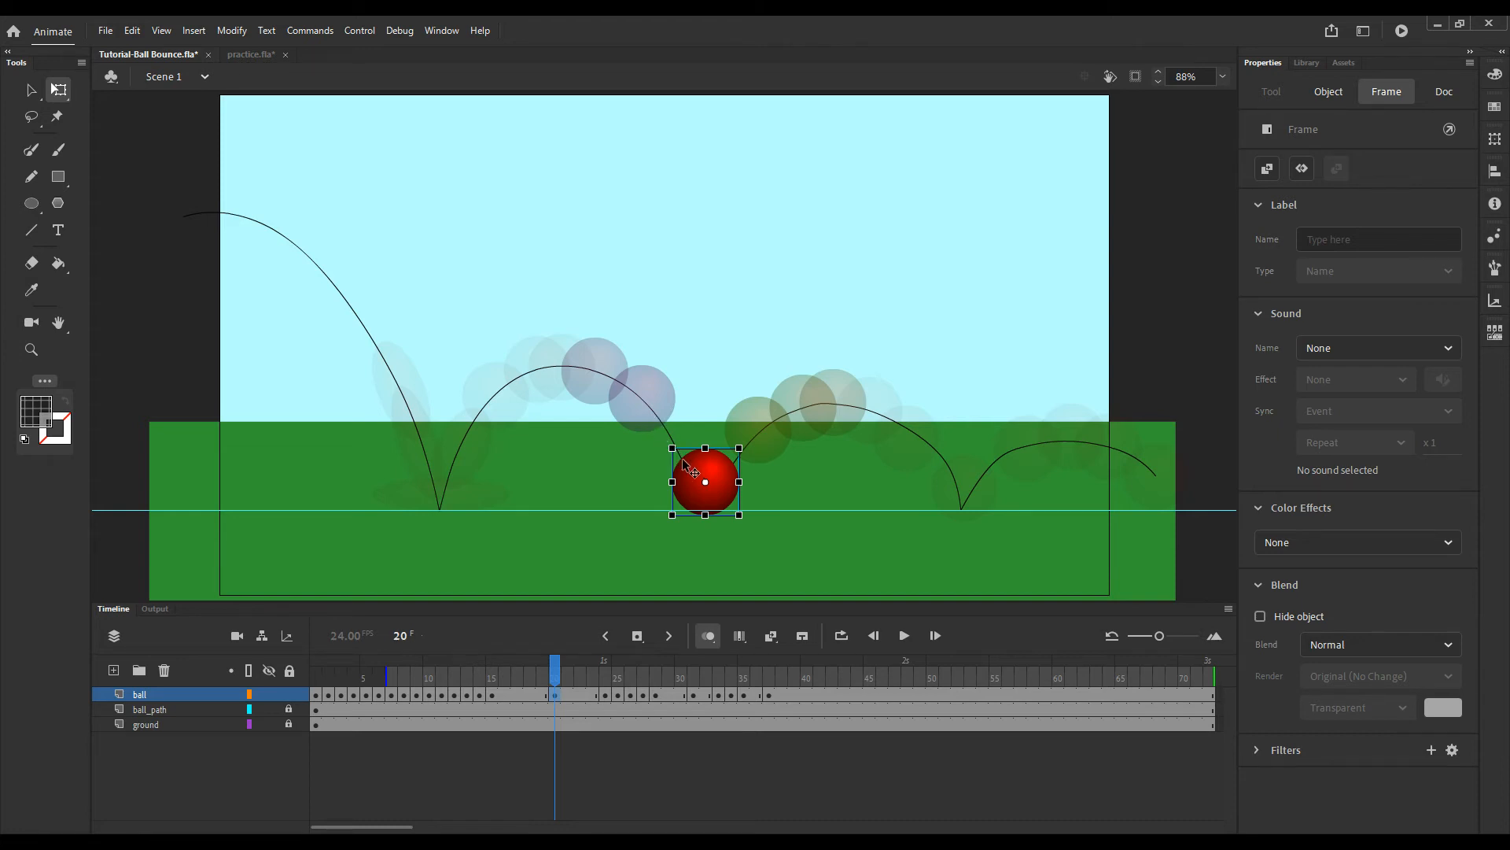
pyautogui.click(493, 694)
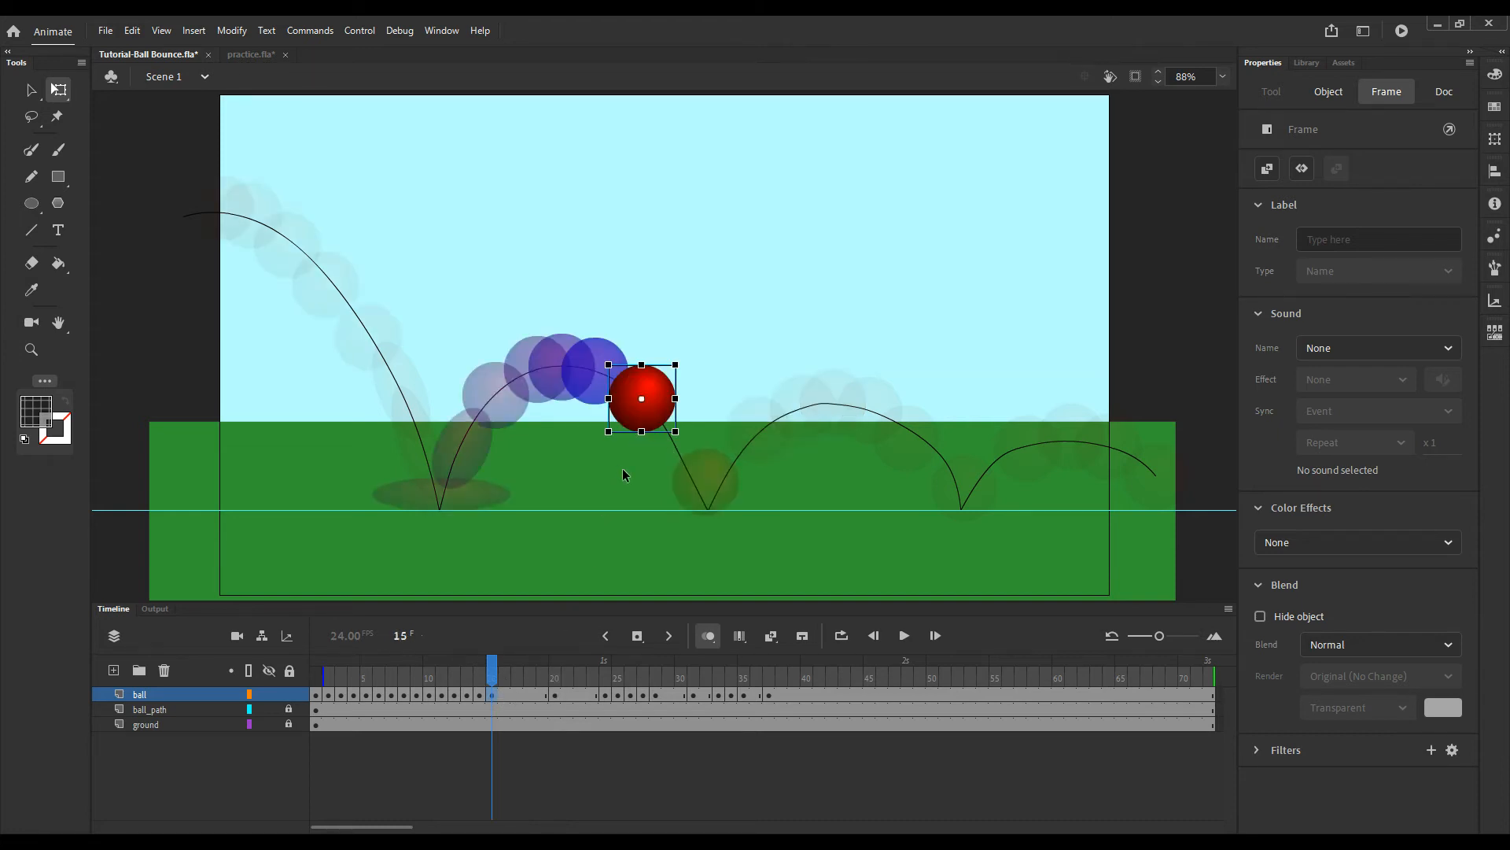
pyautogui.click(501, 678)
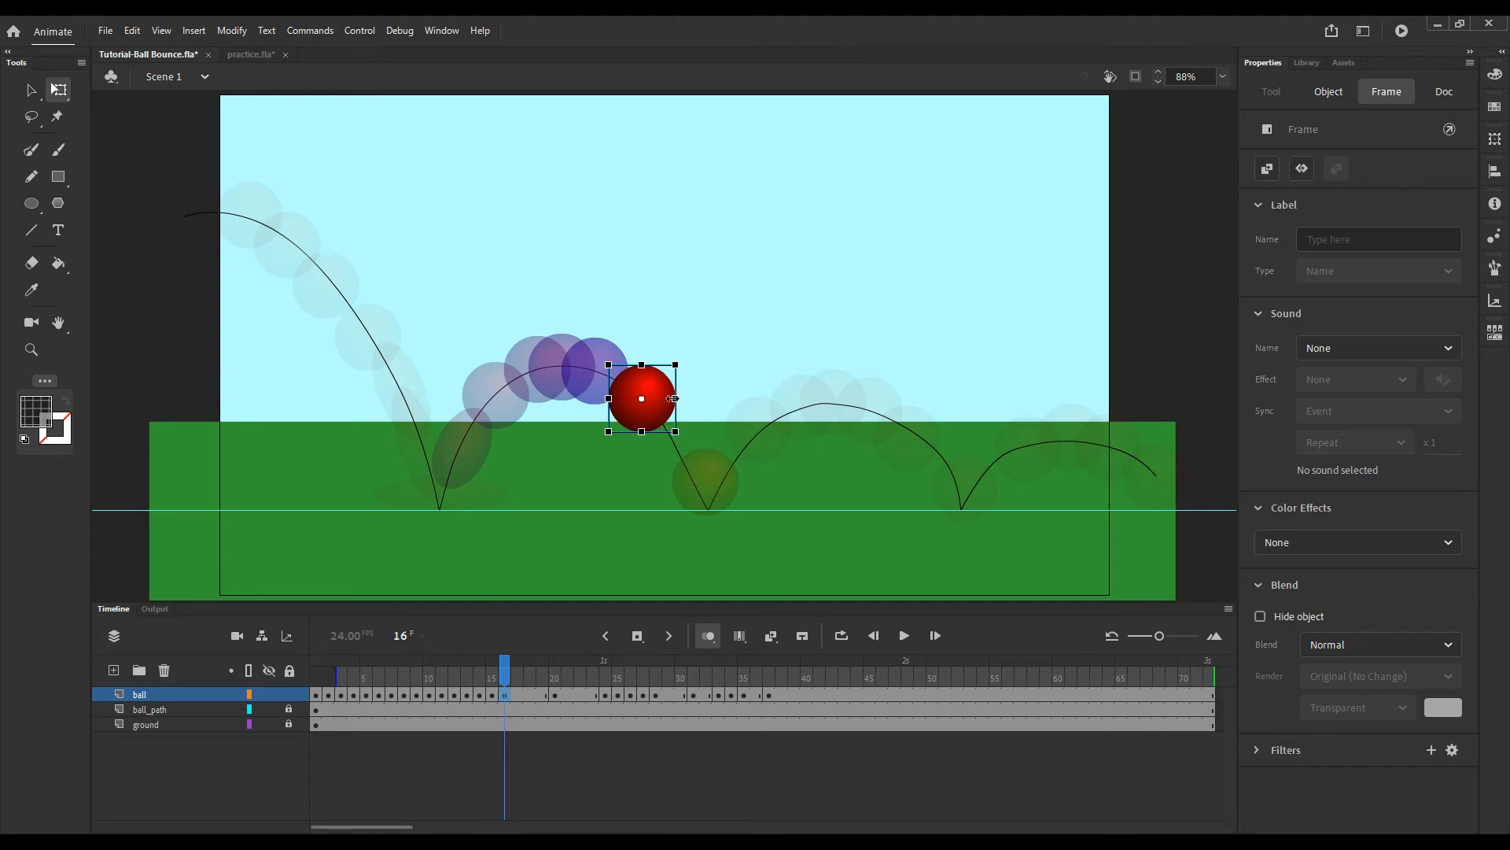
pyautogui.moveTo(672, 399)
pyautogui.mouseDown()
pyautogui.moveTo(643, 450)
pyautogui.moveTo(674, 400)
pyautogui.mouseUp()
pyautogui.moveTo(686, 455)
pyautogui.mouseDown()
pyautogui.moveTo(707, 441)
pyautogui.moveTo(695, 436)
pyautogui.moveTo(695, 477)
pyautogui.mouseUp()
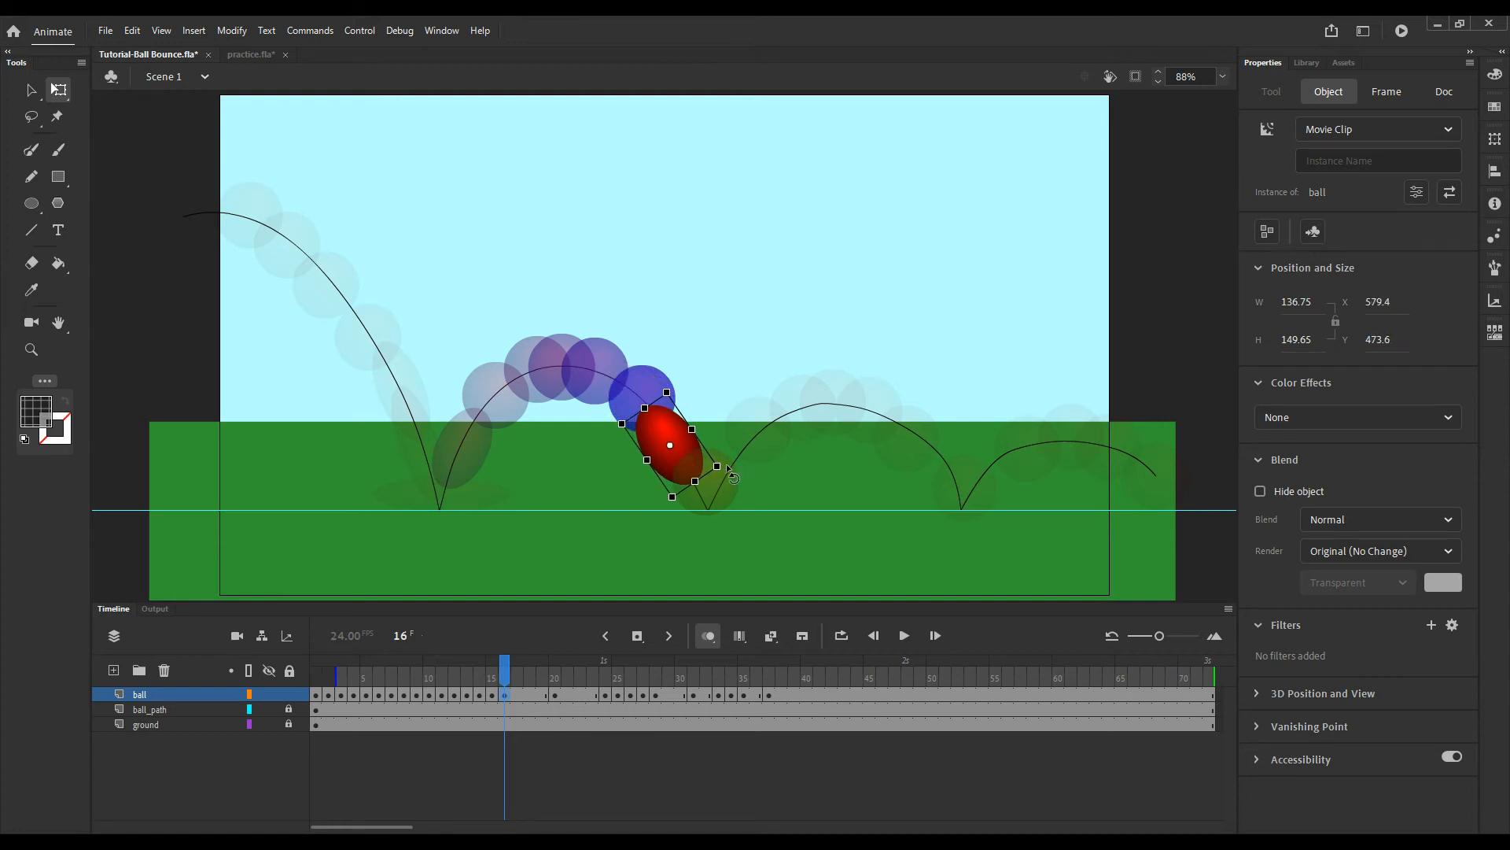
# Fine-tune the frame 16 oval's tilt, length and position along the falling path, to about 133 wide by 151 high
pyautogui.moveTo(726, 466); pyautogui.dragTo(699, 473)
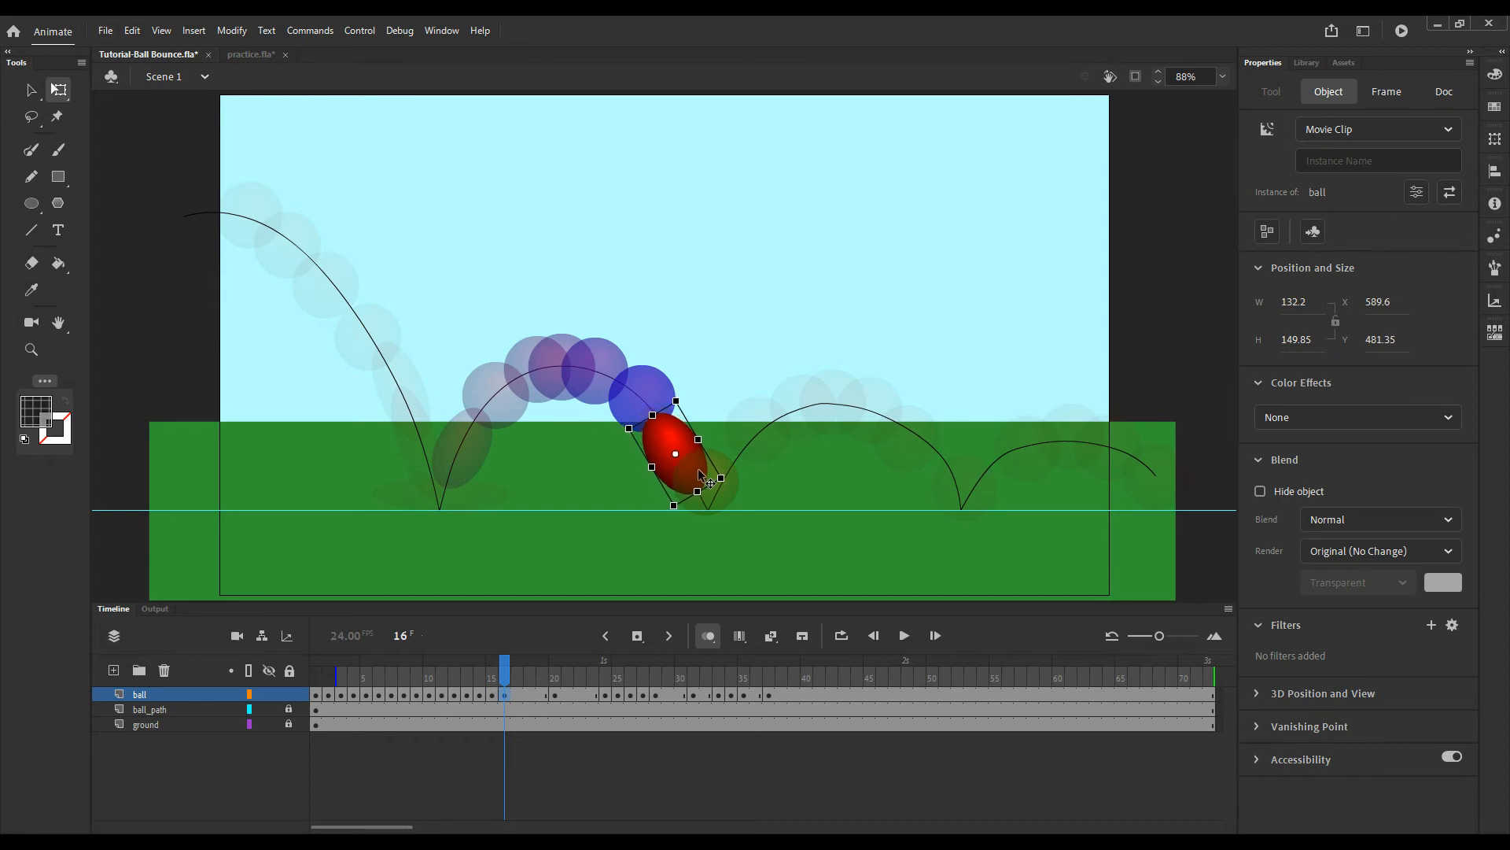
pyautogui.moveTo(653, 412); pyautogui.dragTo(652, 411)
pyautogui.moveTo(690, 474); pyautogui.dragTo(689, 470)
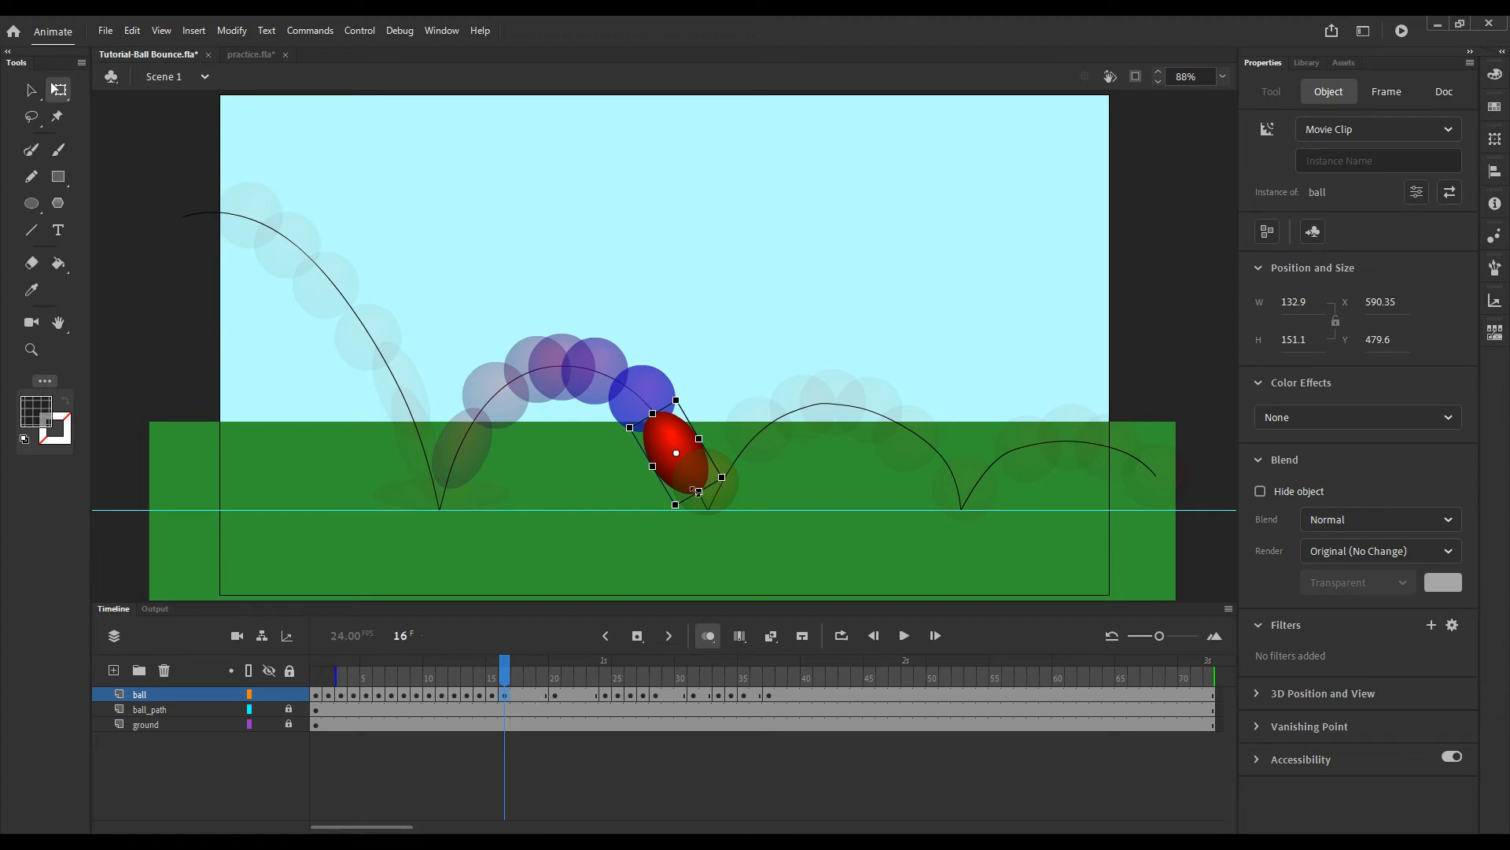
# Move the second bounce's keyframe from frame 20 to frame 17 and squash its ball on the ground to about 146 wide by 53 high
pyautogui.click(555, 696)
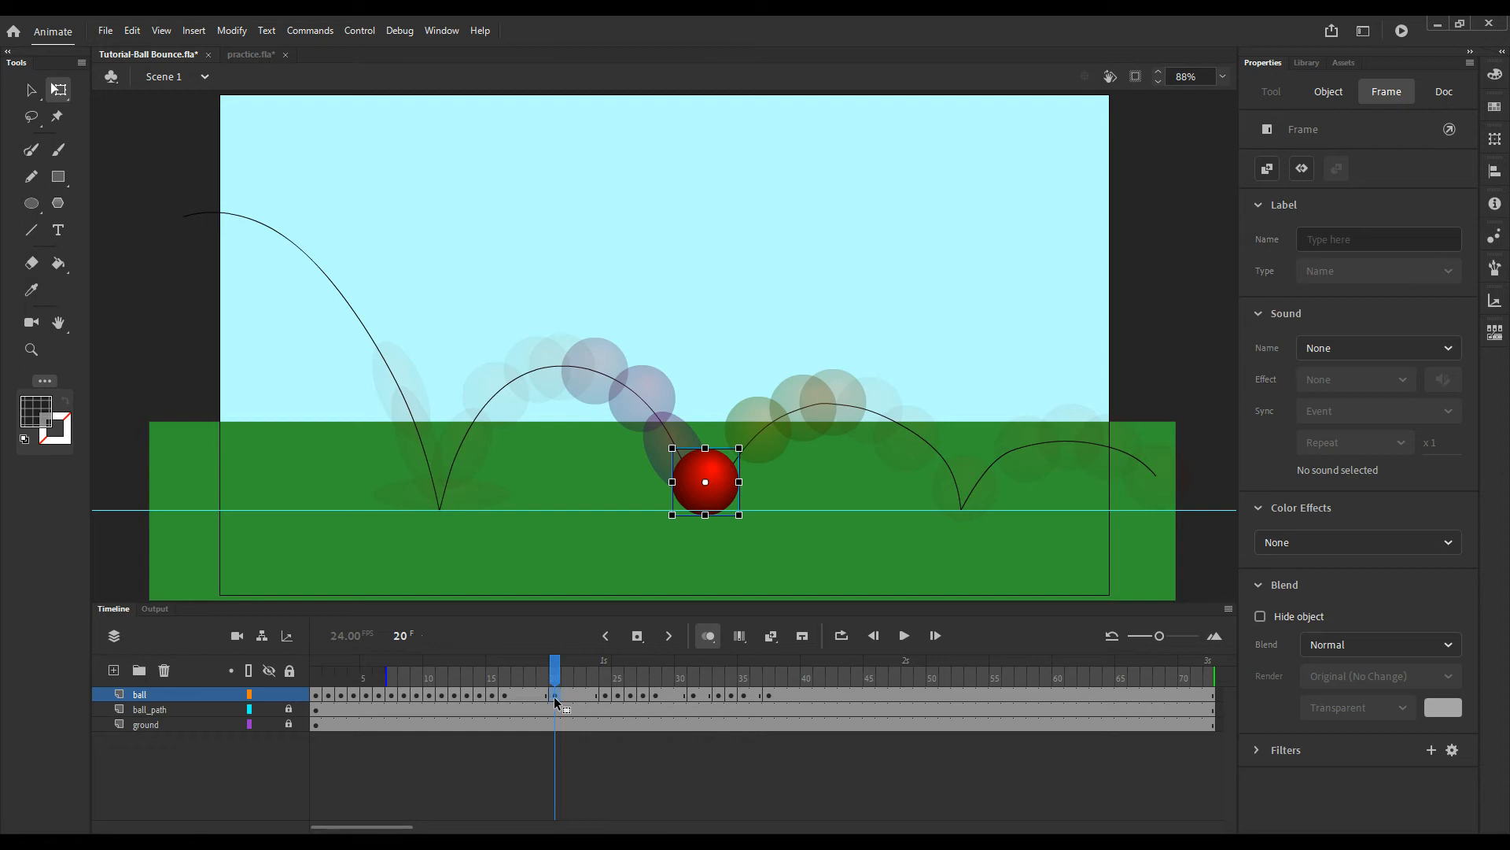
pyautogui.moveTo(554, 698); pyautogui.dragTo(518, 700)
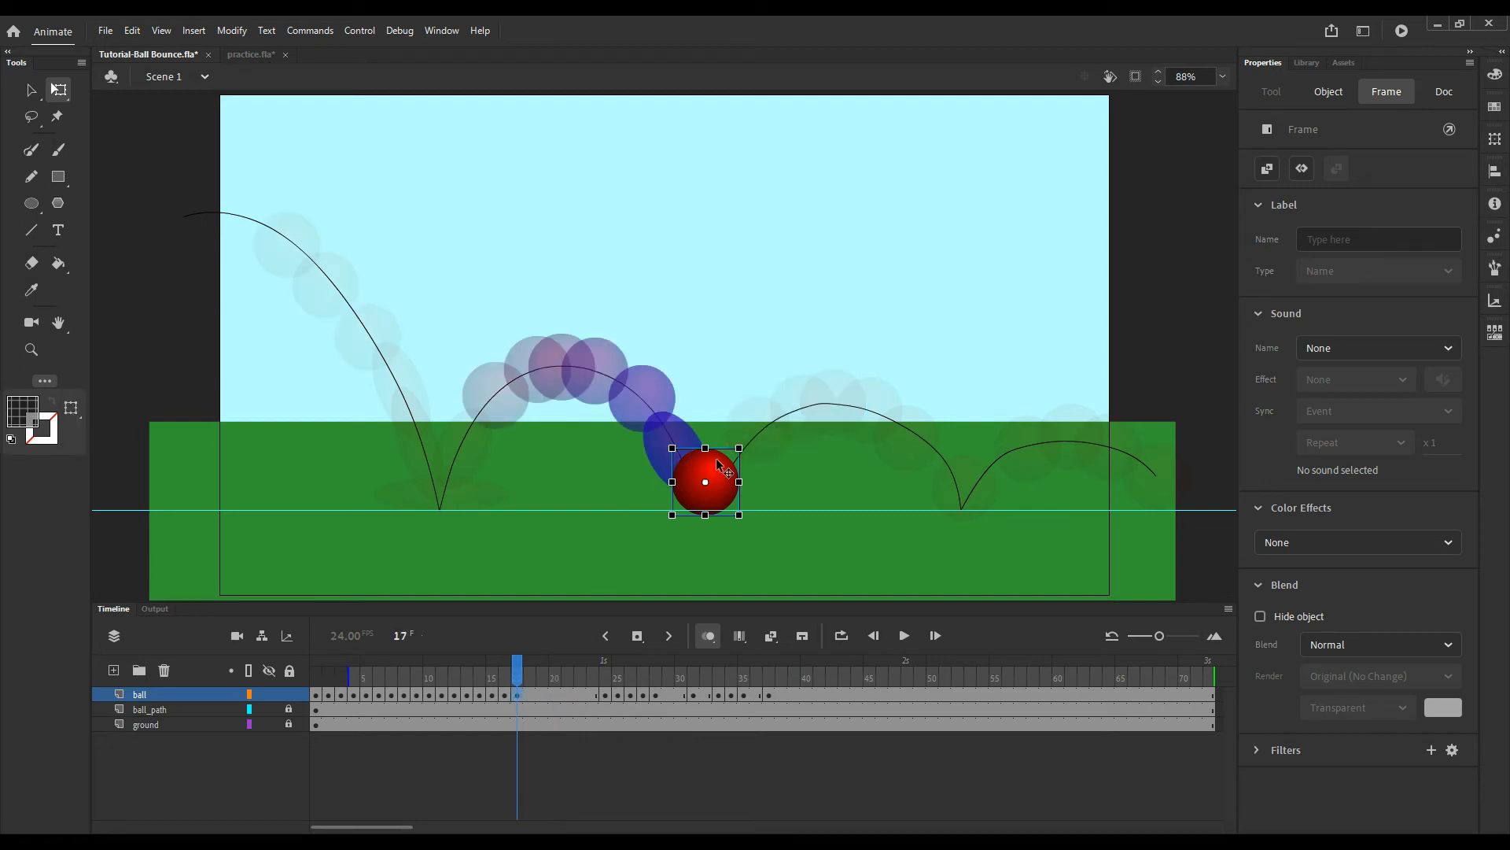
pyautogui.moveTo(705, 448); pyautogui.dragTo(658, 495)
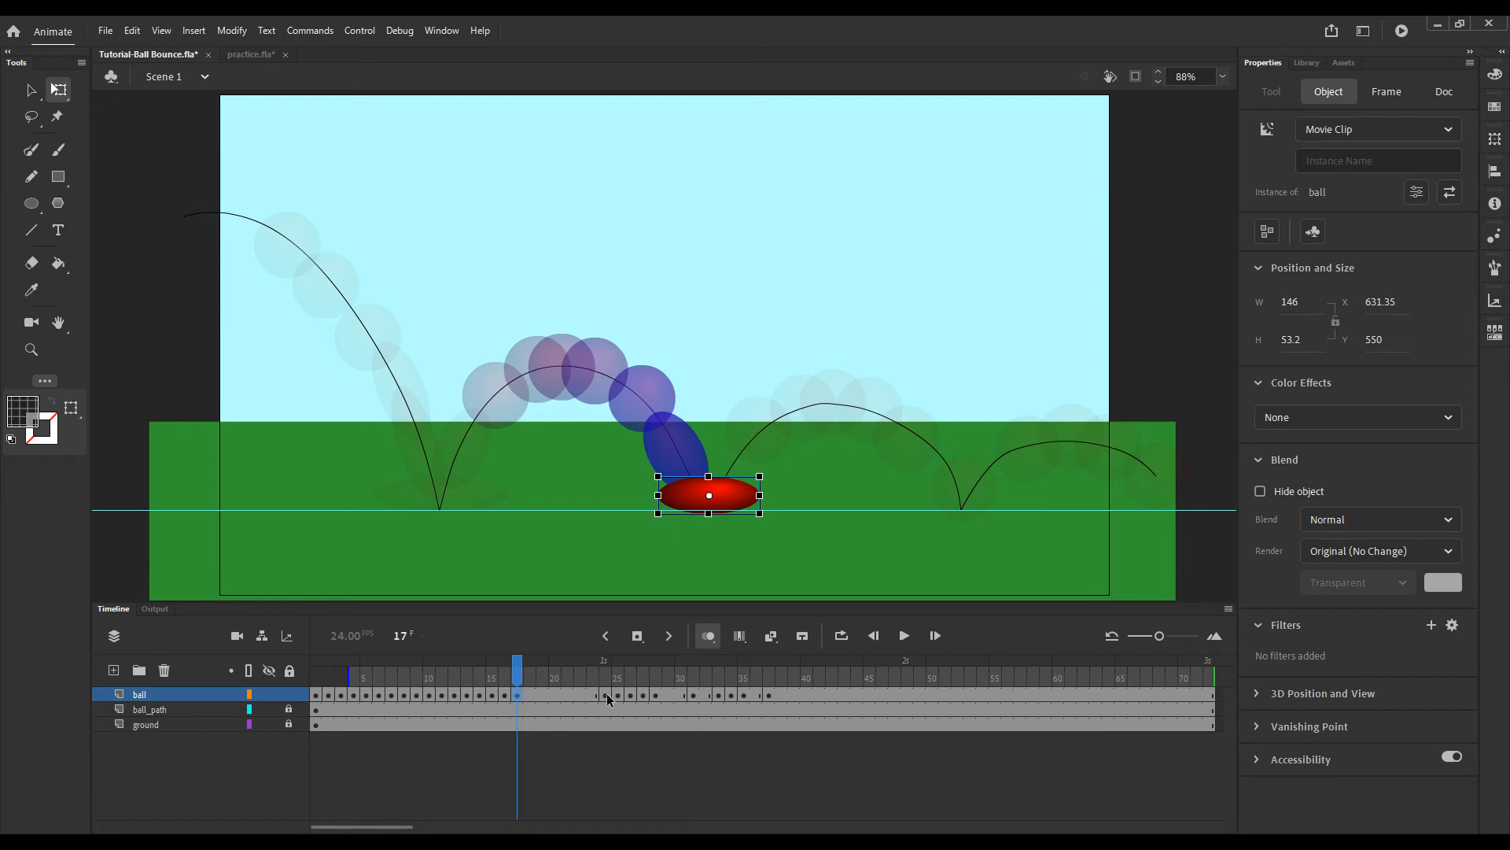
# Insert a keyframe at frame 18 and reshape the ball into a tilted oval, about 128 by 142, leaning up the path after the second bounce
pyautogui.click(532, 698)
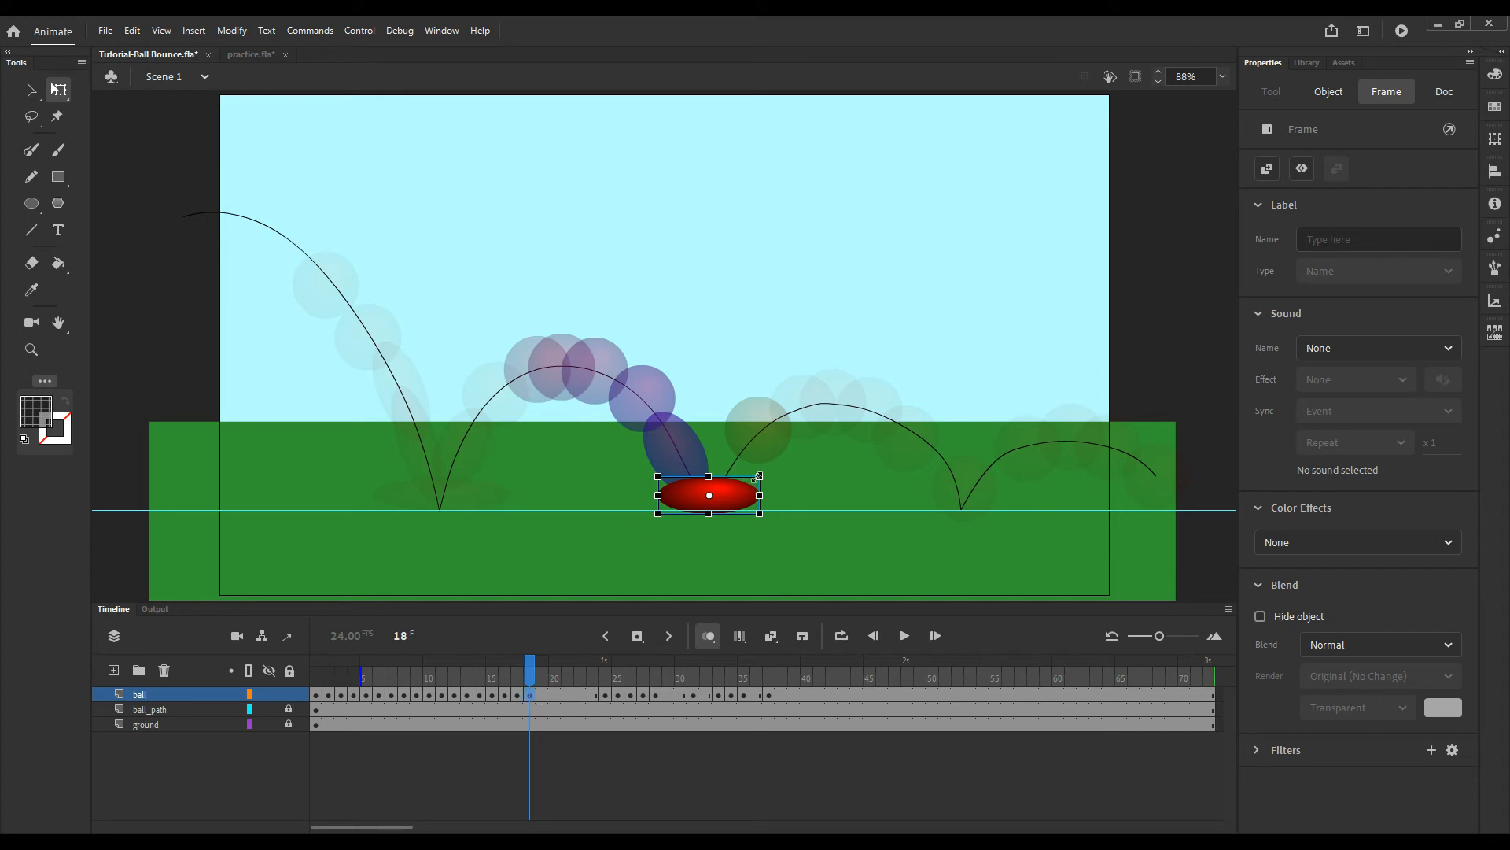
pyautogui.moveTo(759, 496); pyautogui.dragTo(773, 458)
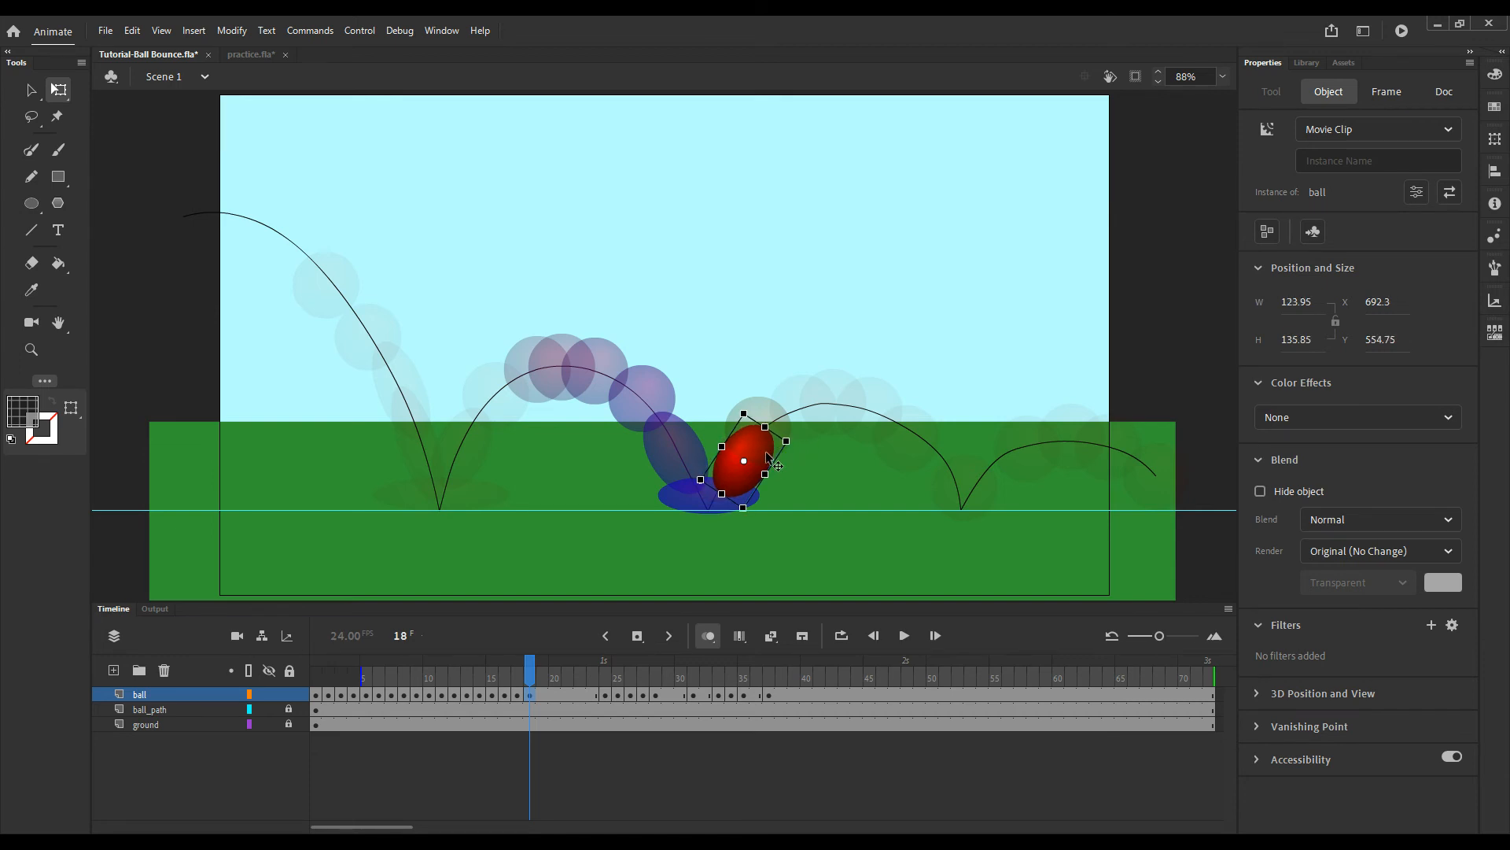
pyautogui.moveTo(764, 425); pyautogui.dragTo(762, 423)
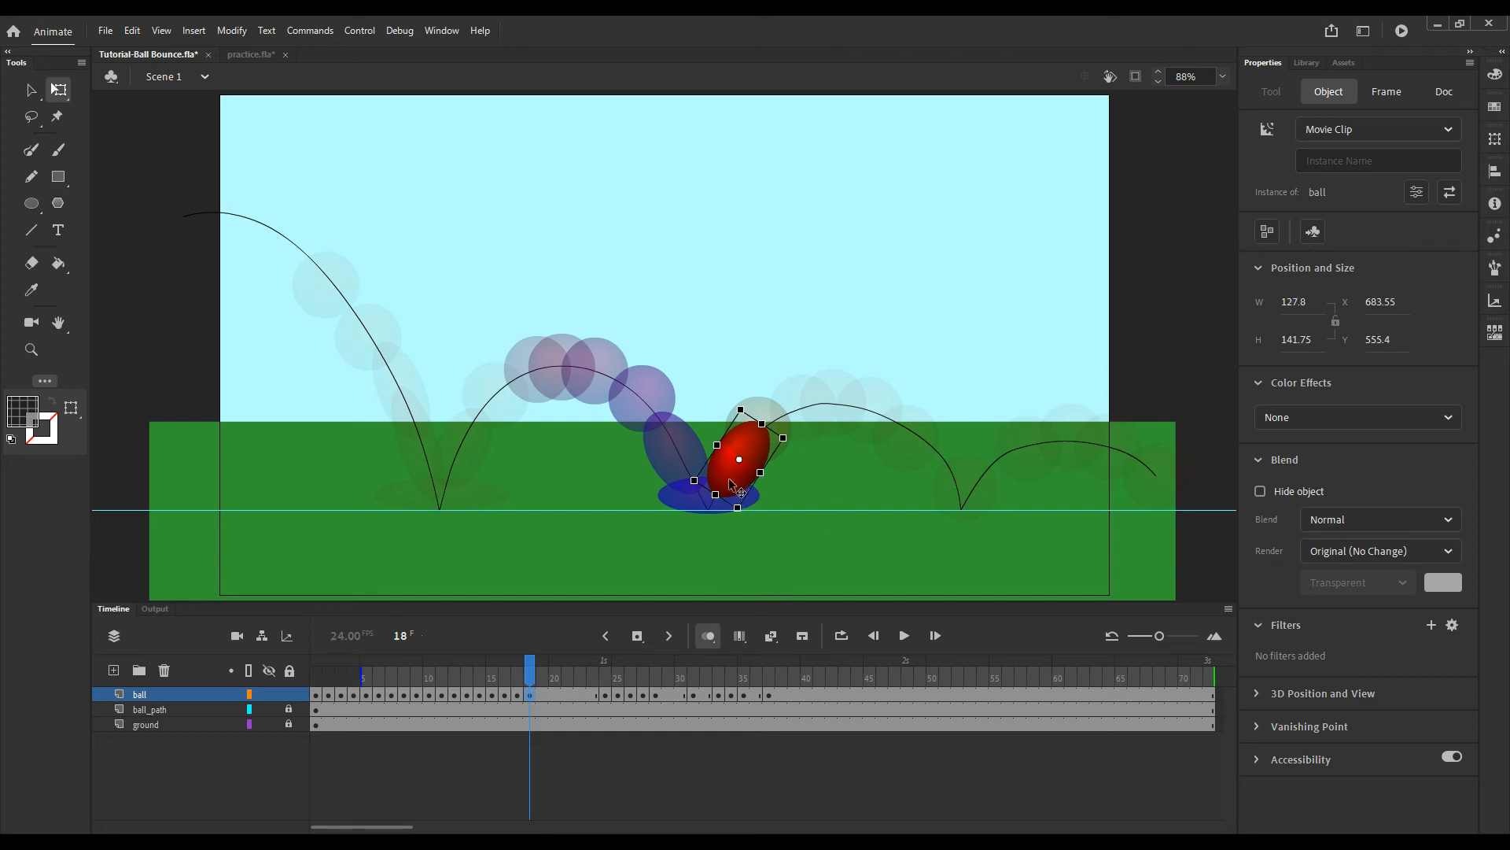
# Shift the ball keyframes from frames 24 through 37 earlier so the sequence starts at frame 19
pyautogui.click(542, 695)
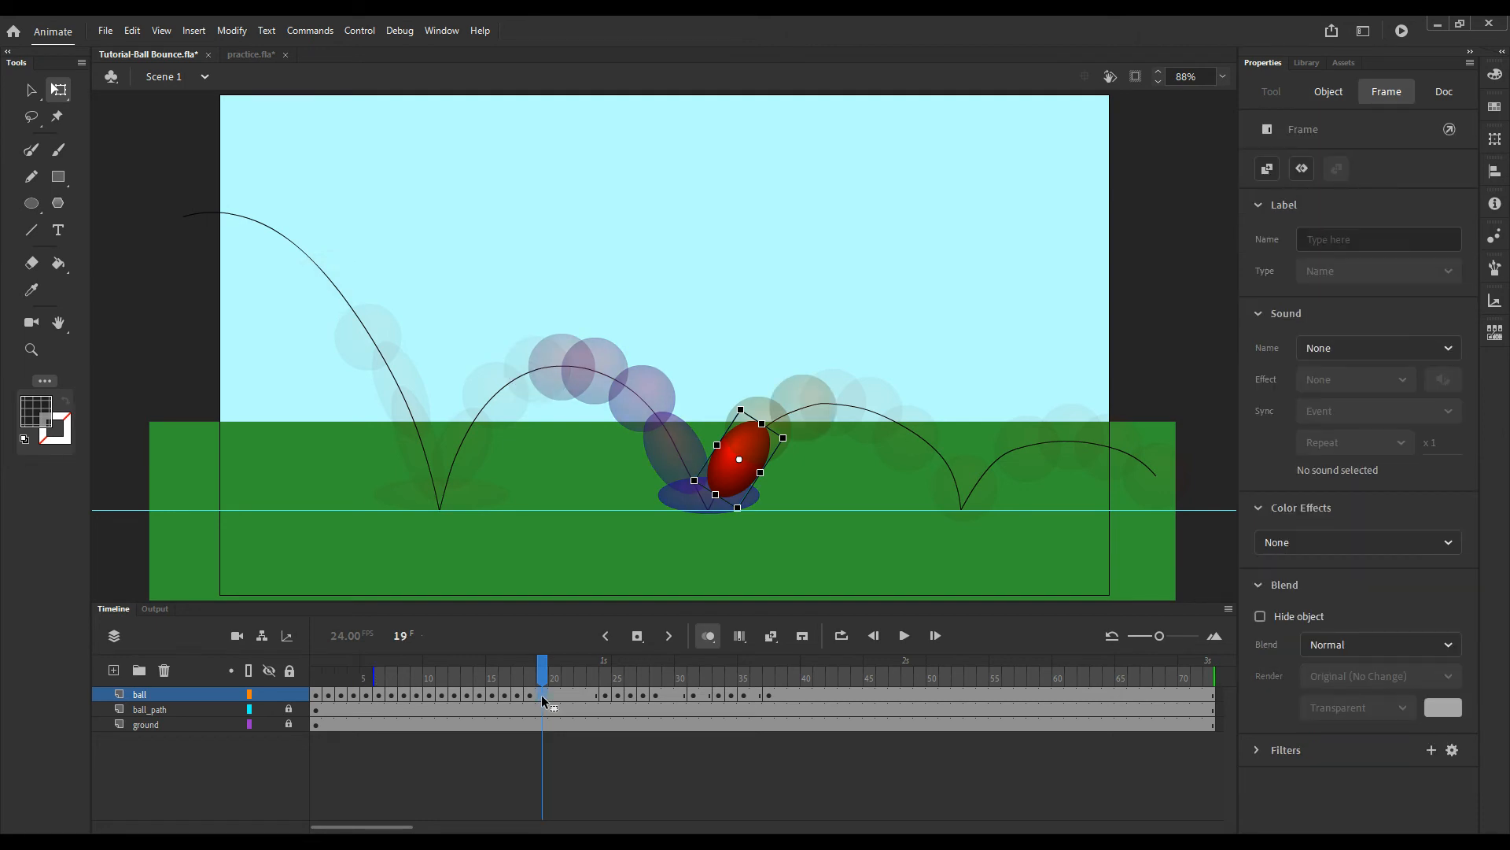
pyautogui.click(607, 696)
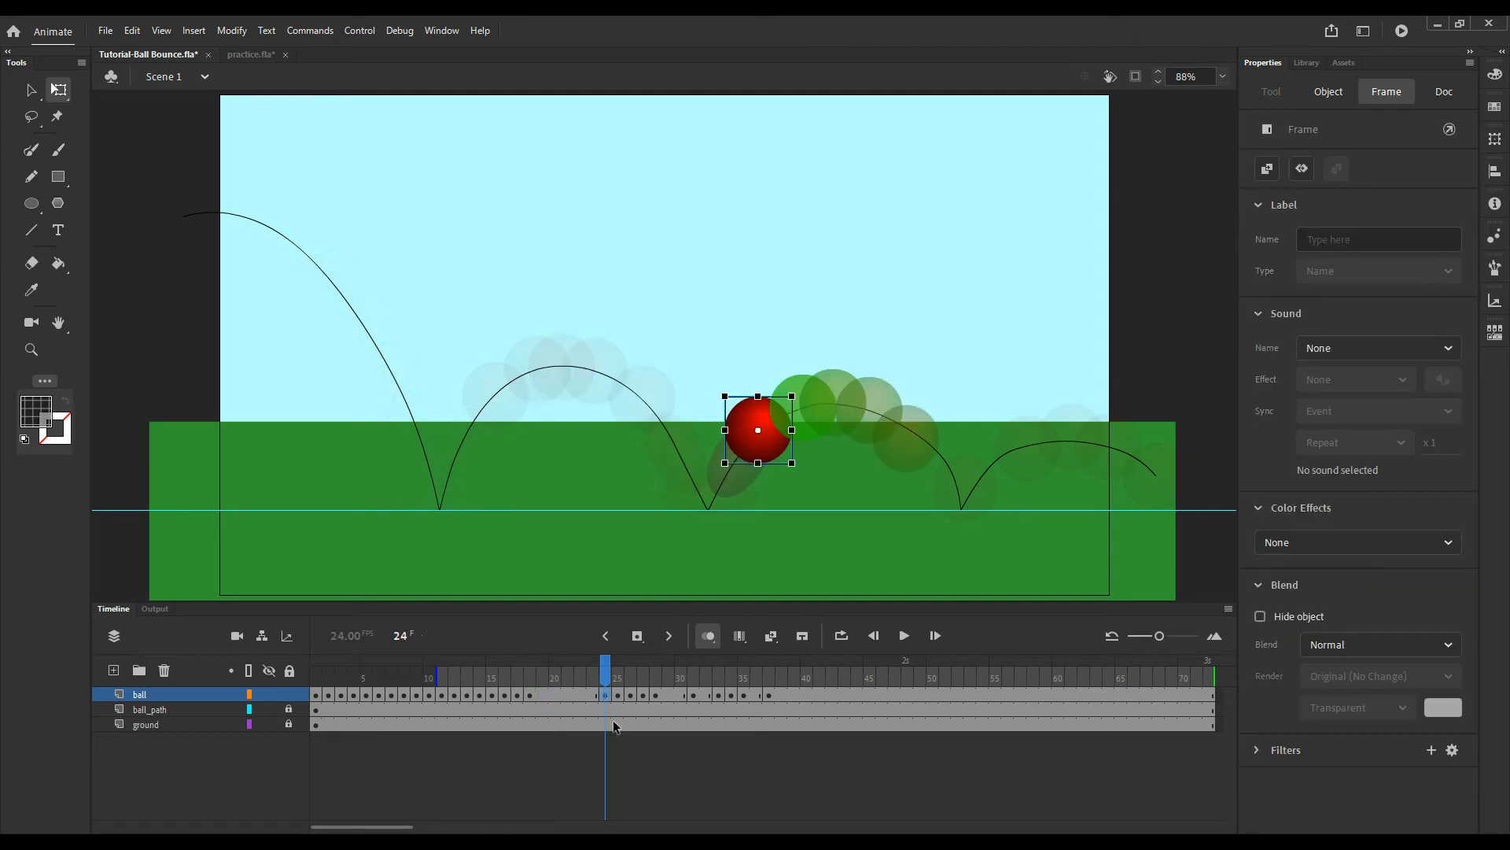
pyautogui.keyDown('shift'); pyautogui.click(776, 693); pyautogui.keyUp('shift')
pyautogui.moveTo(687, 693); pyautogui.dragTo(594, 682)
pyautogui.click(921, 424)
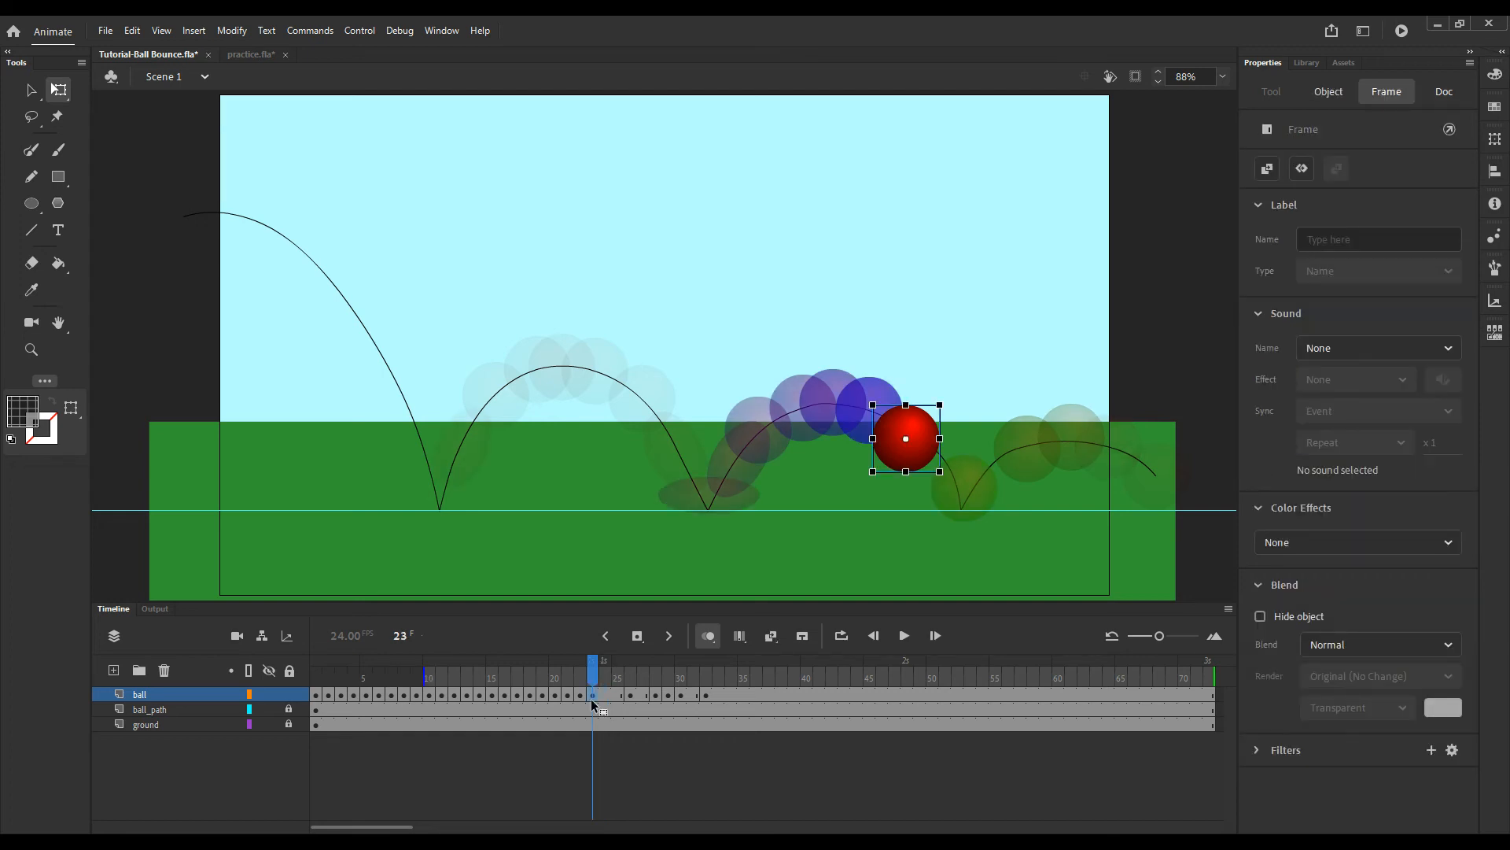
# Insert a keyframe at frame 24 and move, stretch and tilt the ball down toward the third bounce, about 119 wide by 133 high
pyautogui.click(967, 493)
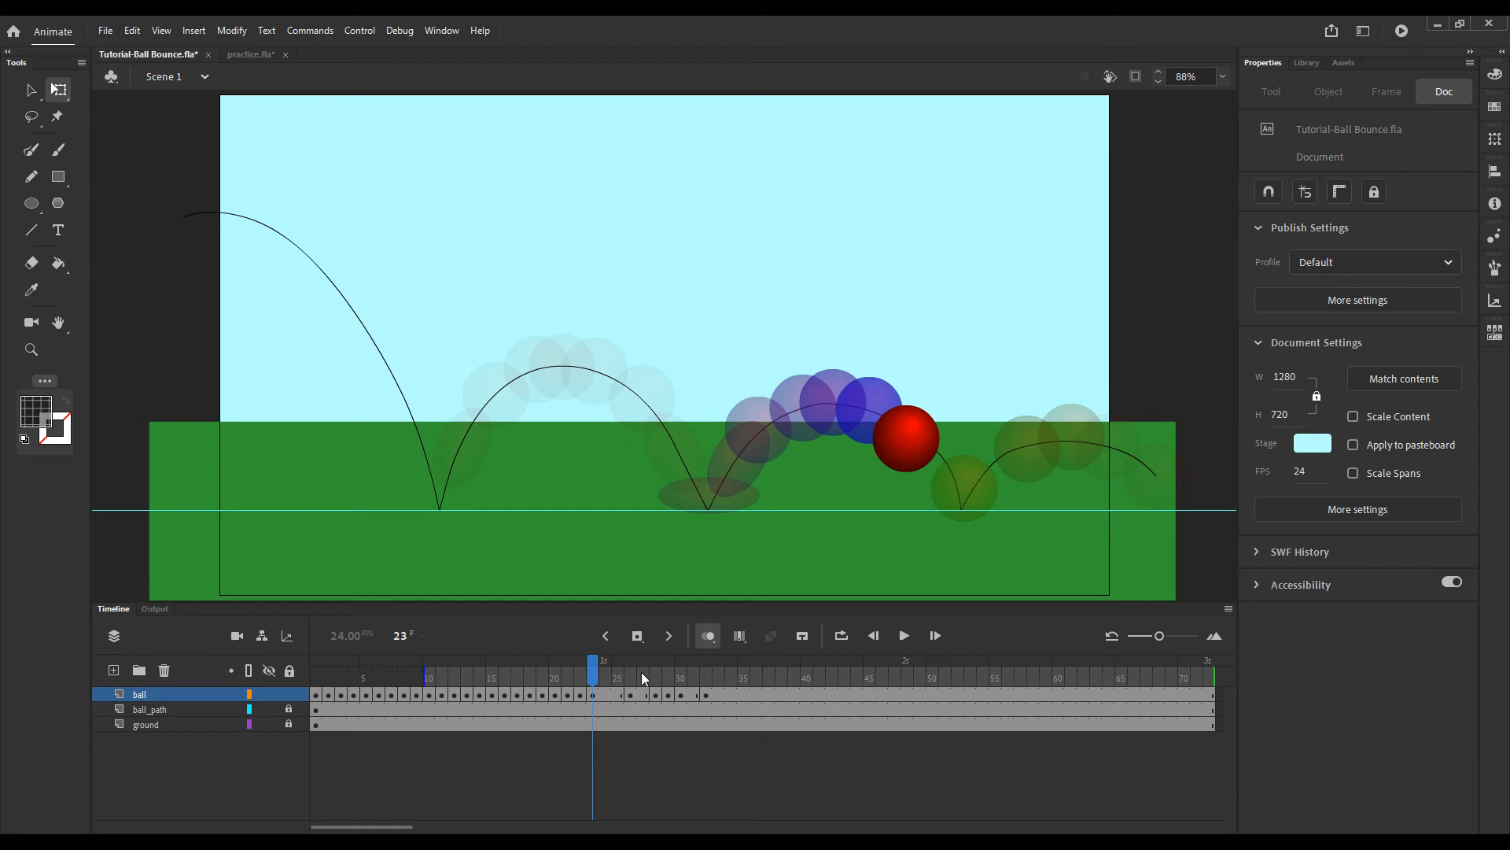
pyautogui.click(606, 697)
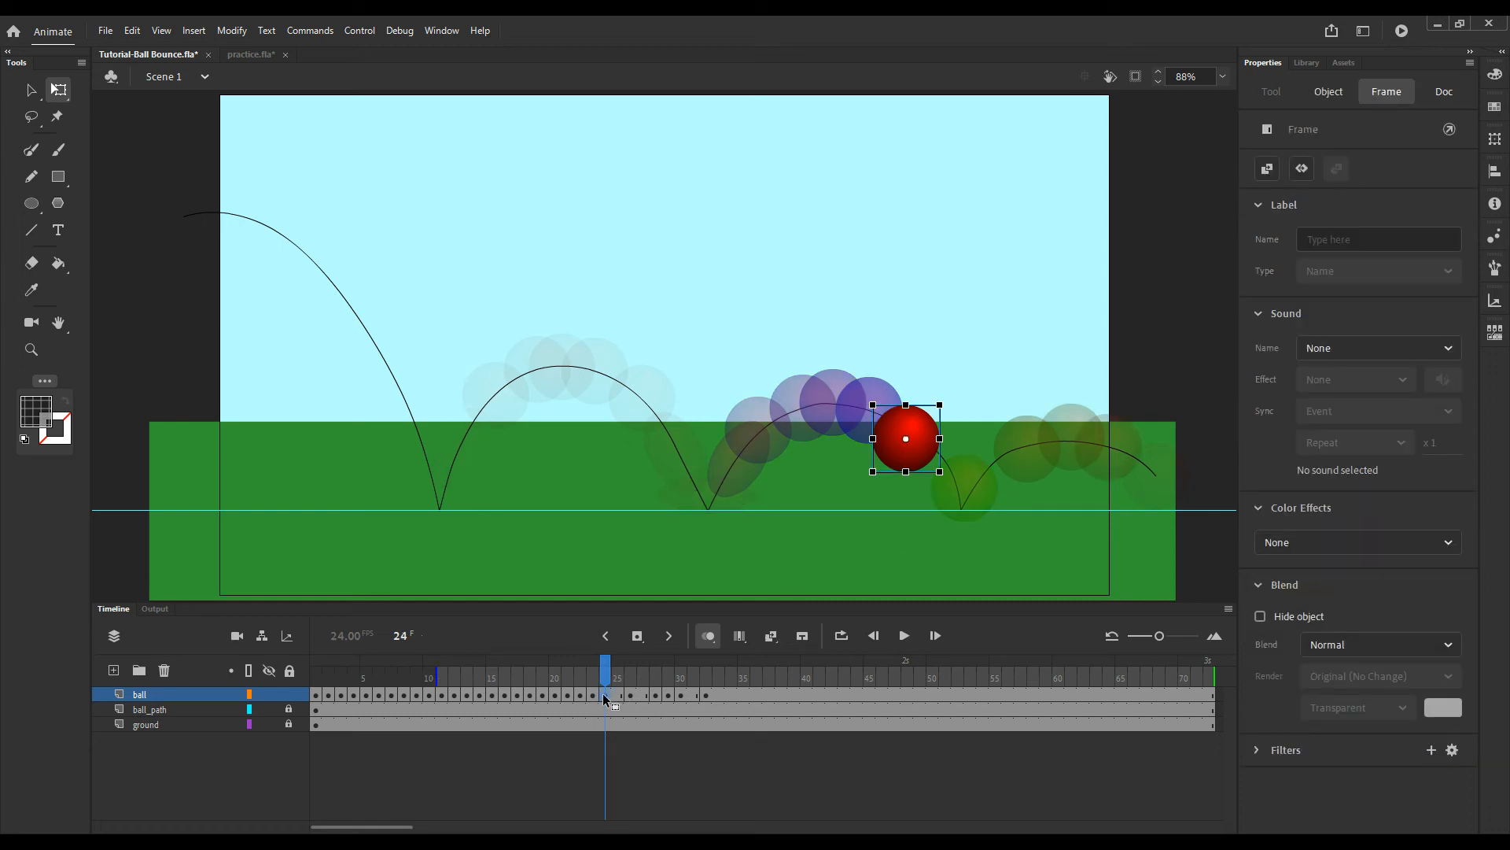
pyautogui.moveTo(953, 490)
pyautogui.mouseDown()
pyautogui.moveTo(962, 460)
pyautogui.moveTo(928, 425)
pyautogui.moveTo(931, 471)
pyautogui.moveTo(953, 488)
pyautogui.mouseUp()
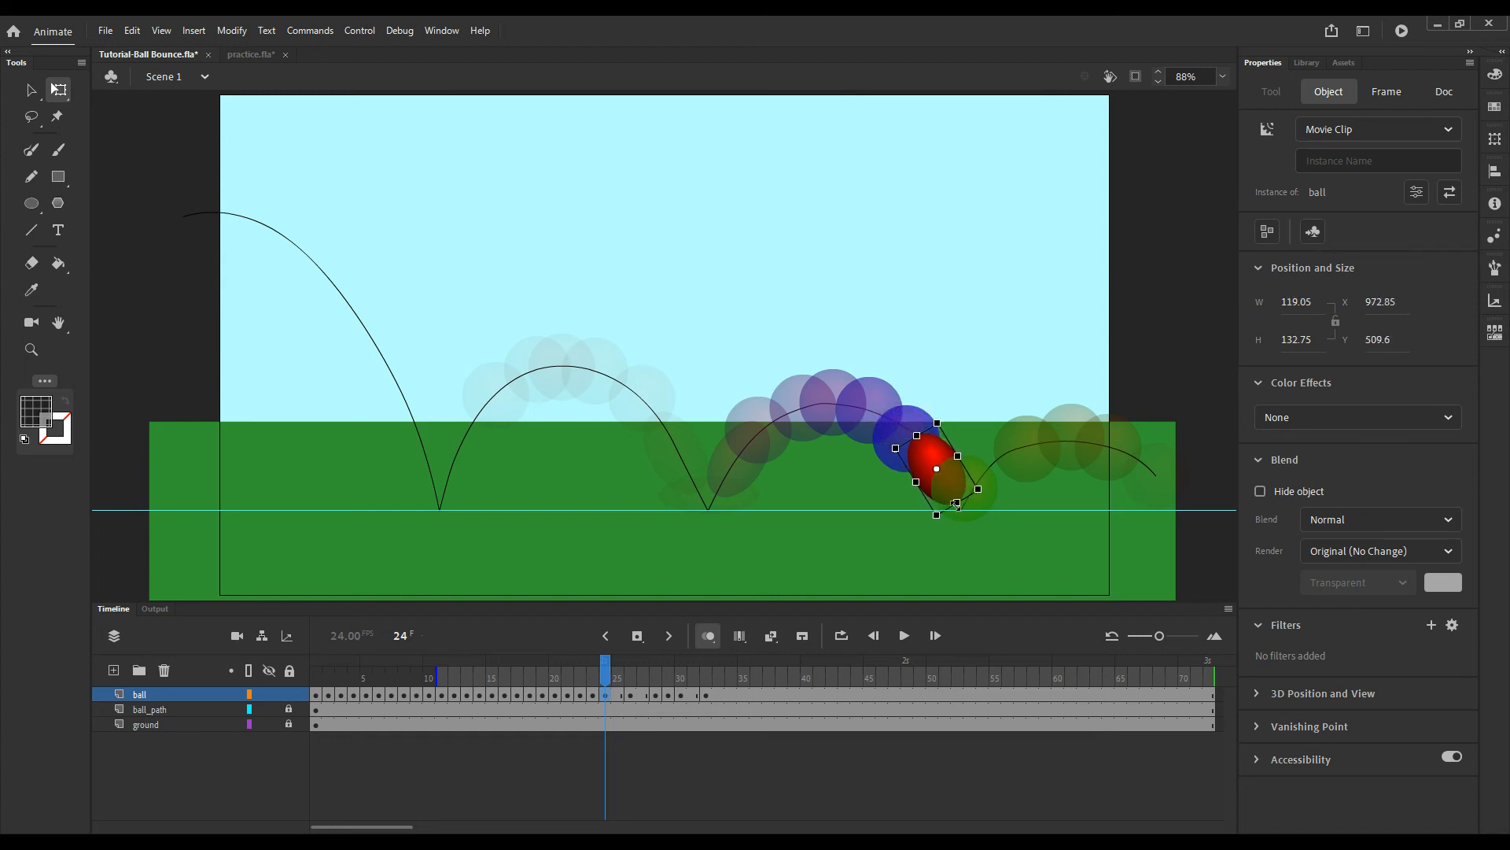
# Move the third bounce's keyframe from frame 26 to frame 25 and squash its ball to about 112 wide by 69 high
pyautogui.click(631, 697)
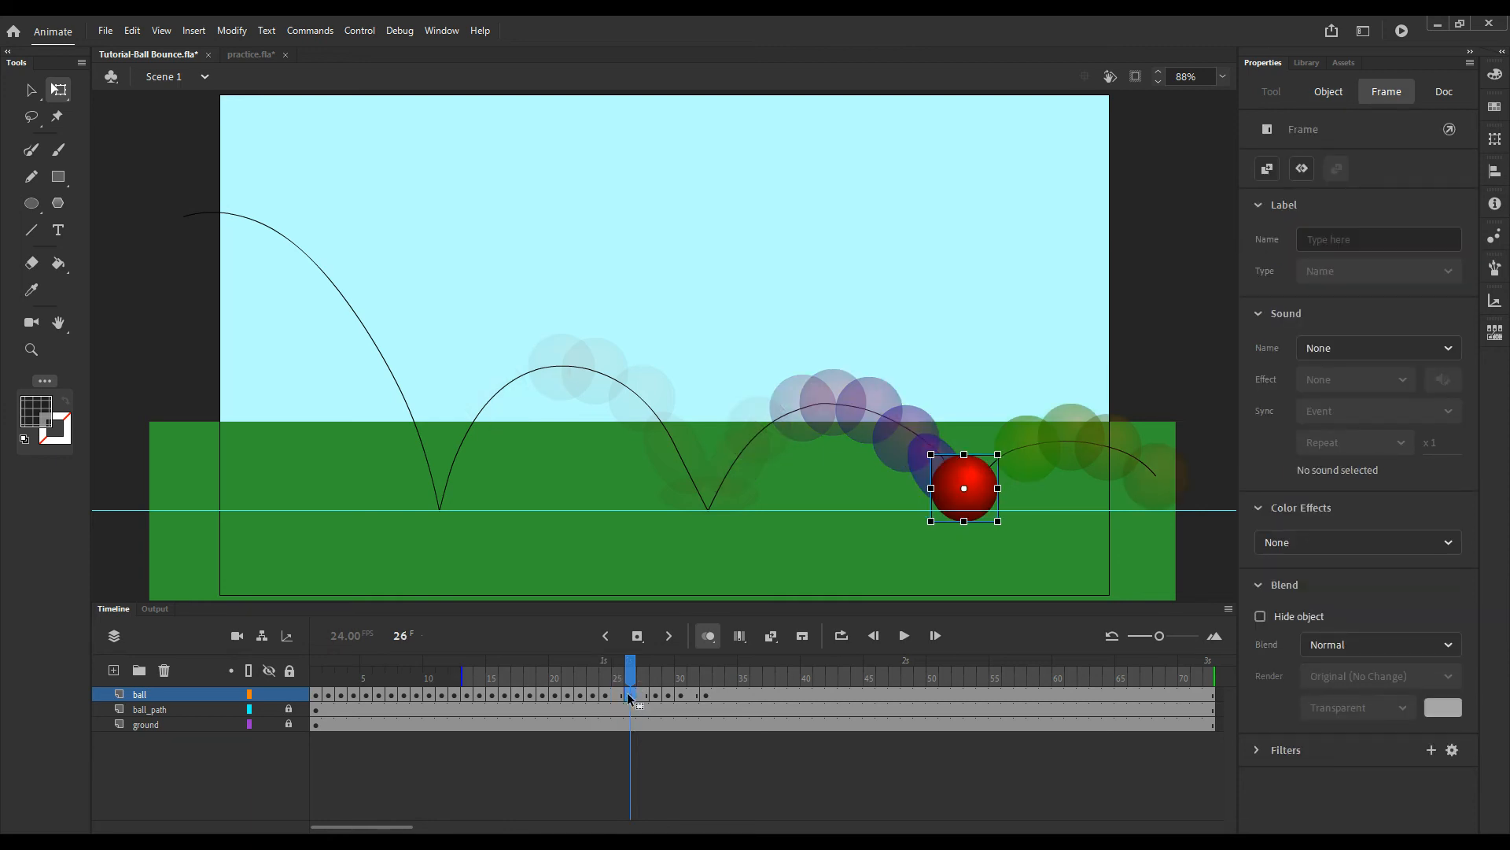
pyautogui.click(619, 697)
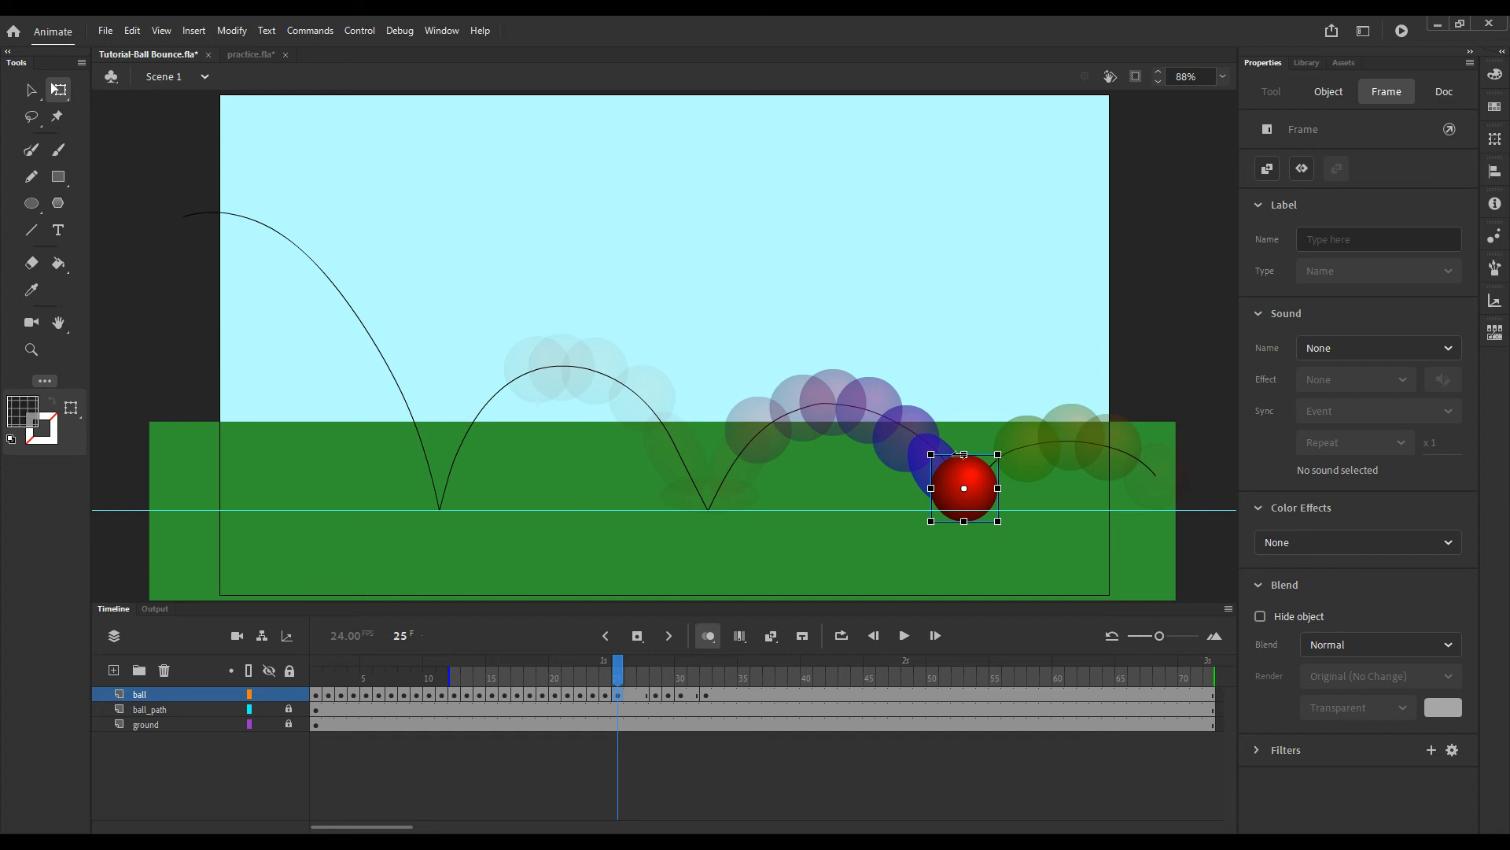
pyautogui.moveTo(967, 452); pyautogui.dragTo(925, 488)
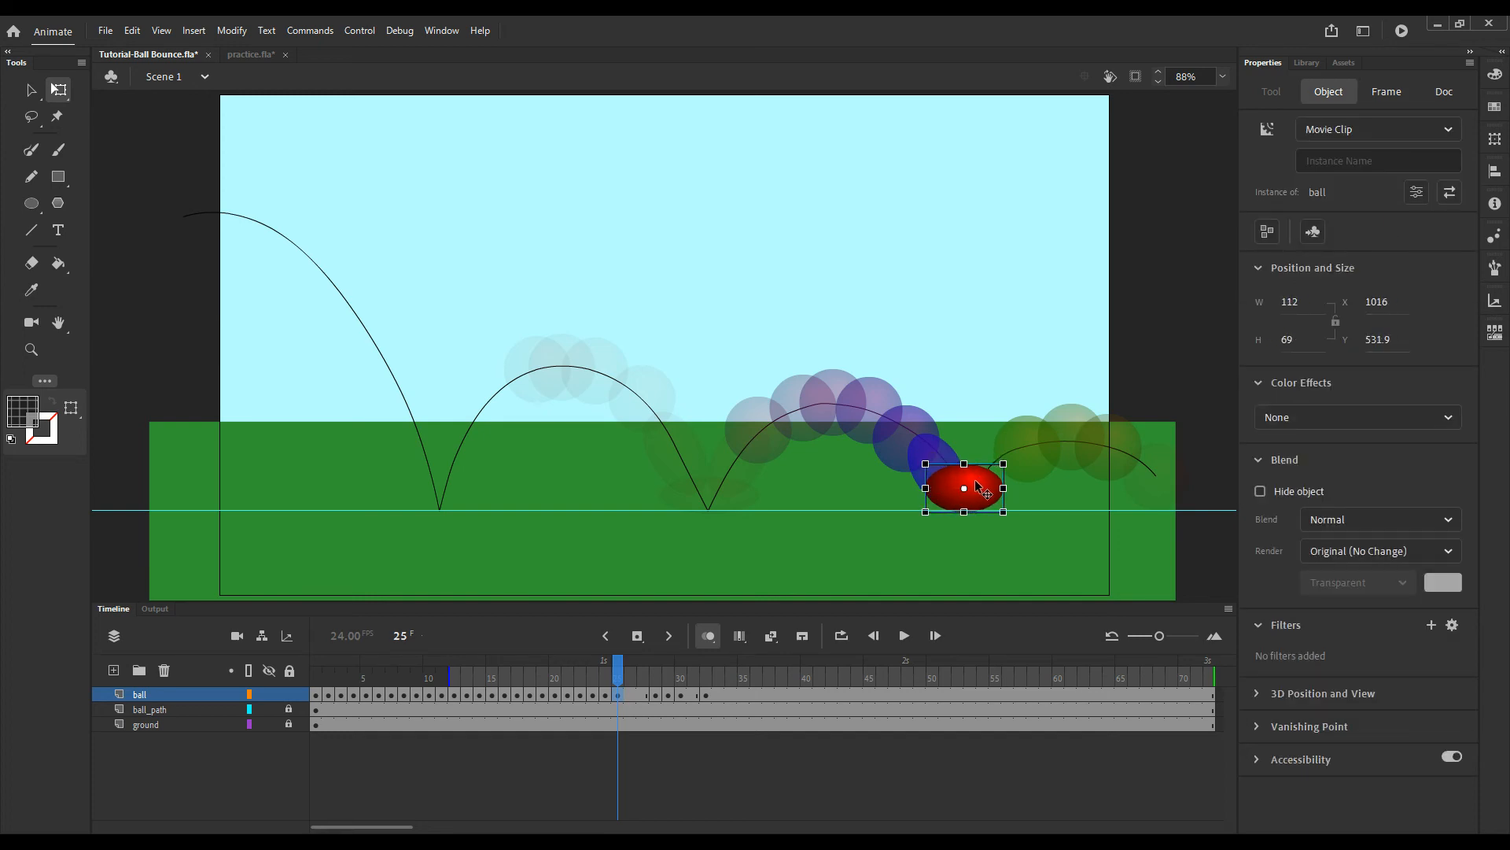
# Copy the frame 24 oval into a keyframe at frame 26, move it past the third bounce, and flip it to lean up the rising path
pyautogui.click(658, 696)
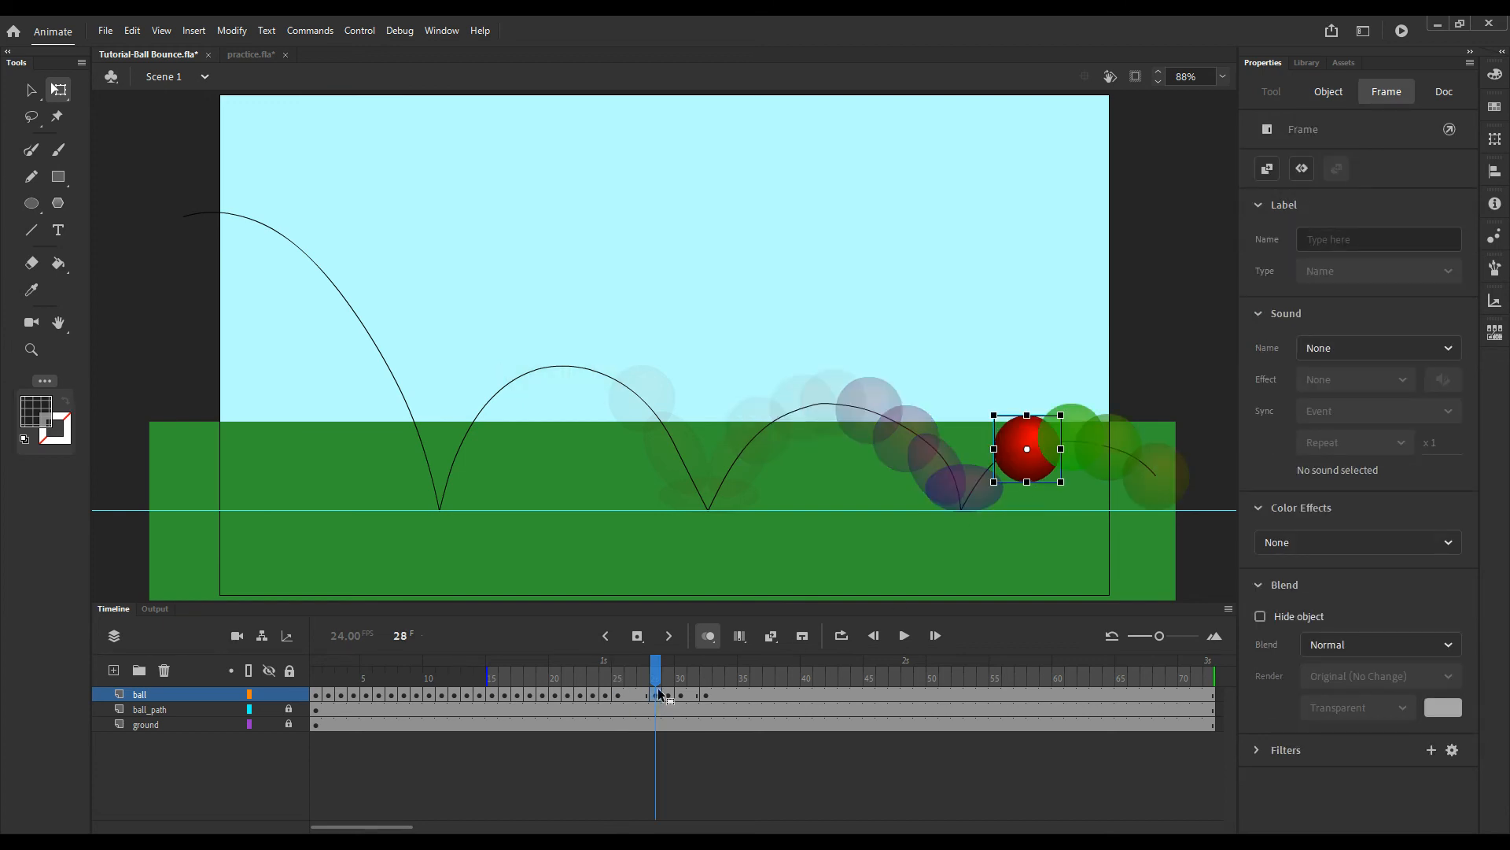
pyautogui.click(633, 693)
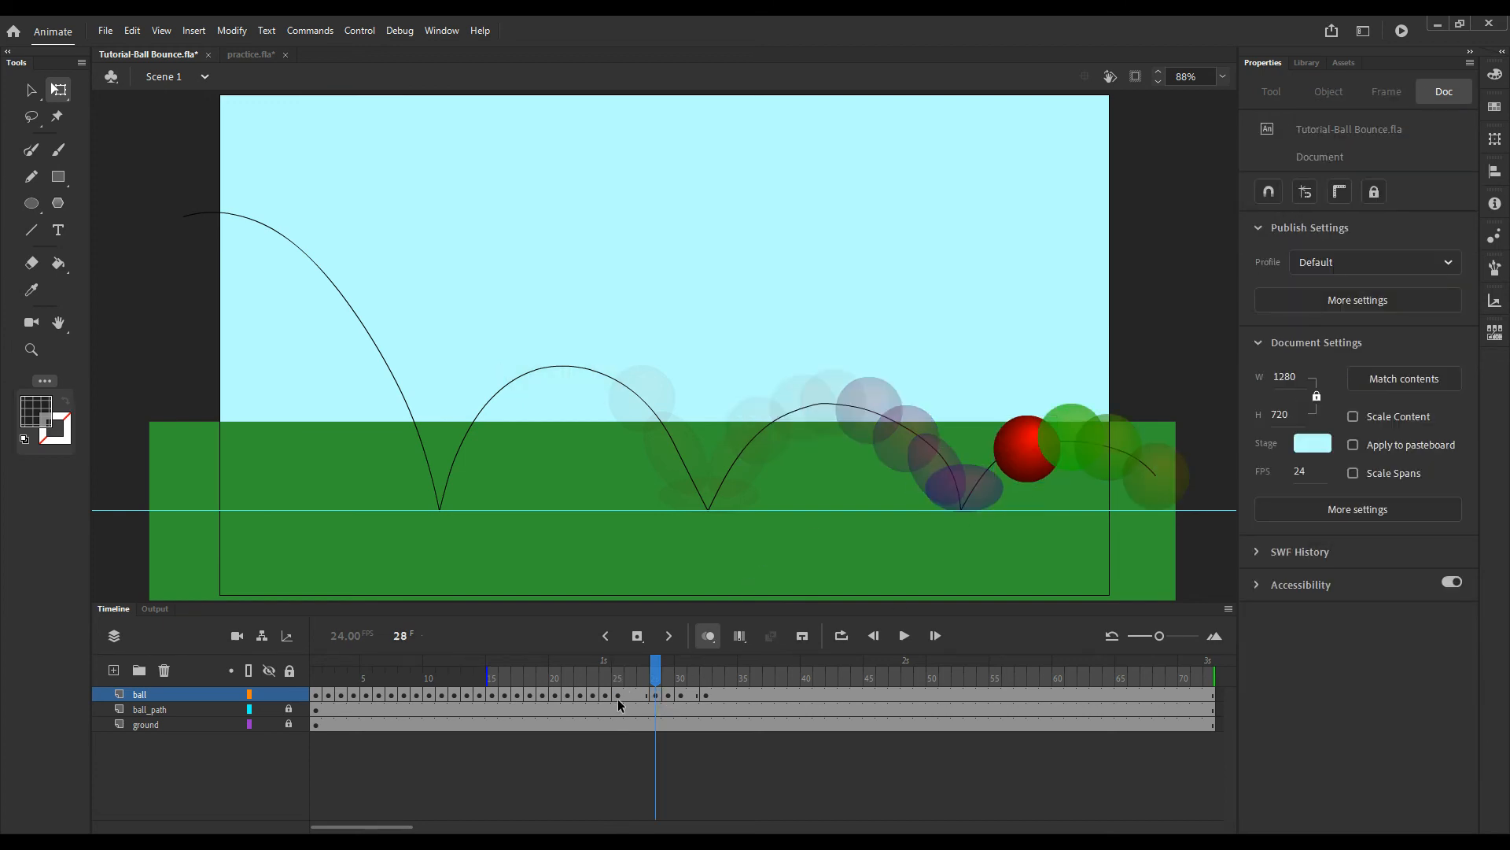
pyautogui.click(618, 696)
pyautogui.click(606, 695)
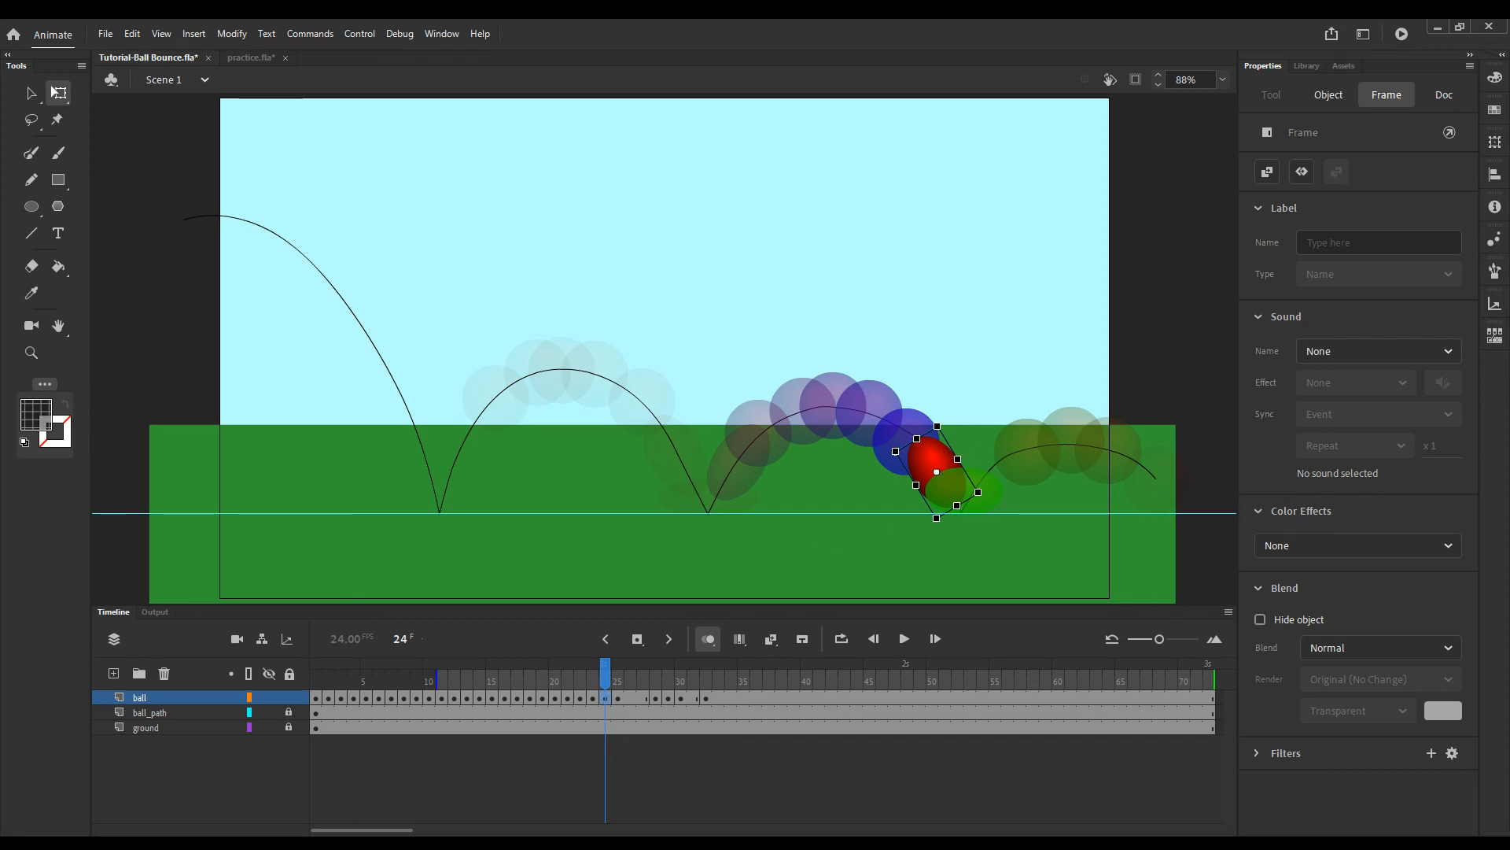
pyautogui.click(629, 697)
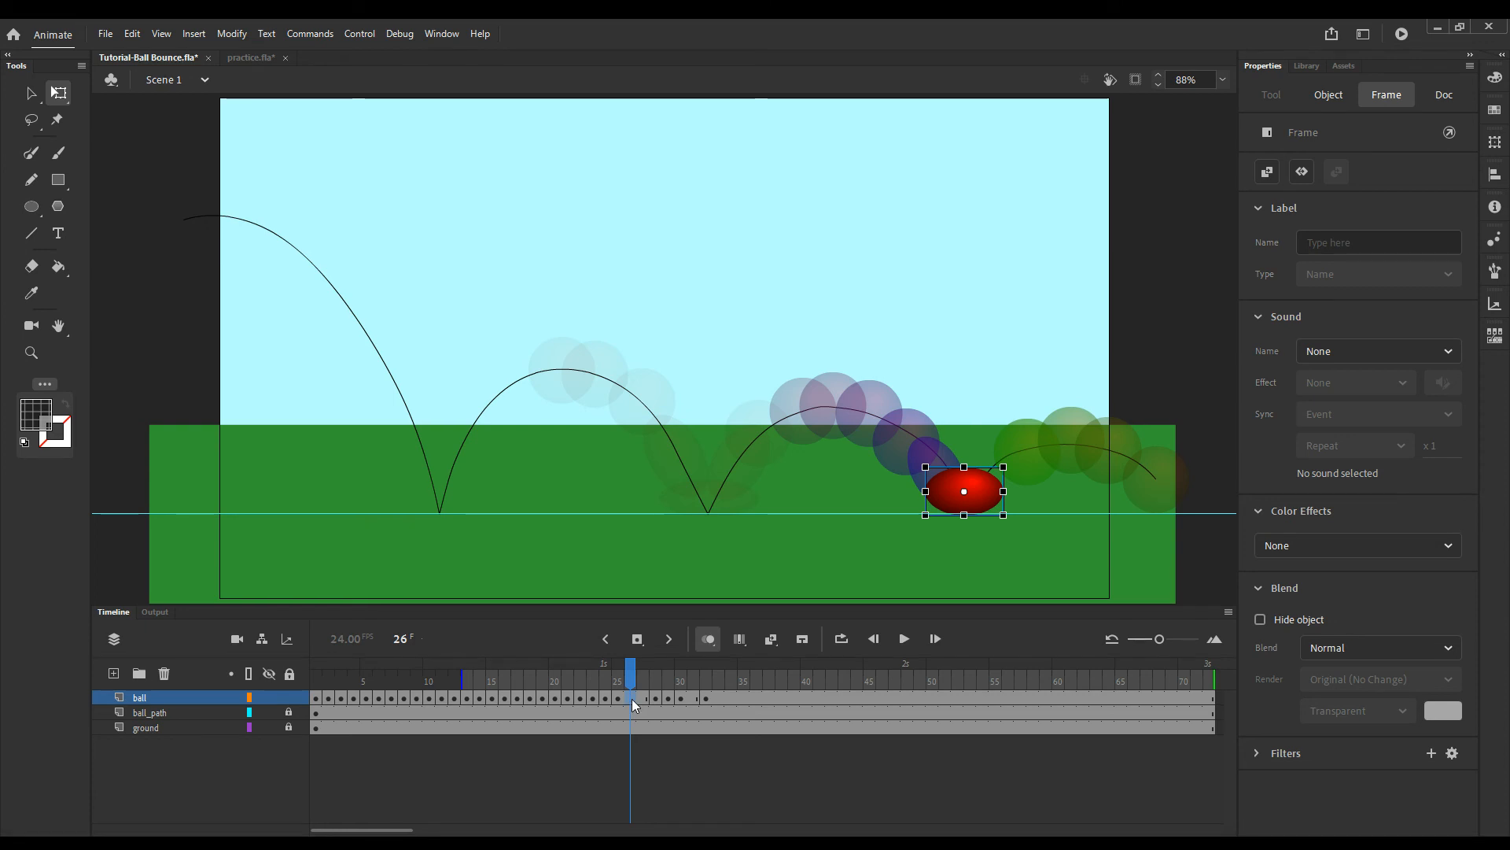
pyautogui.click(724, 478)
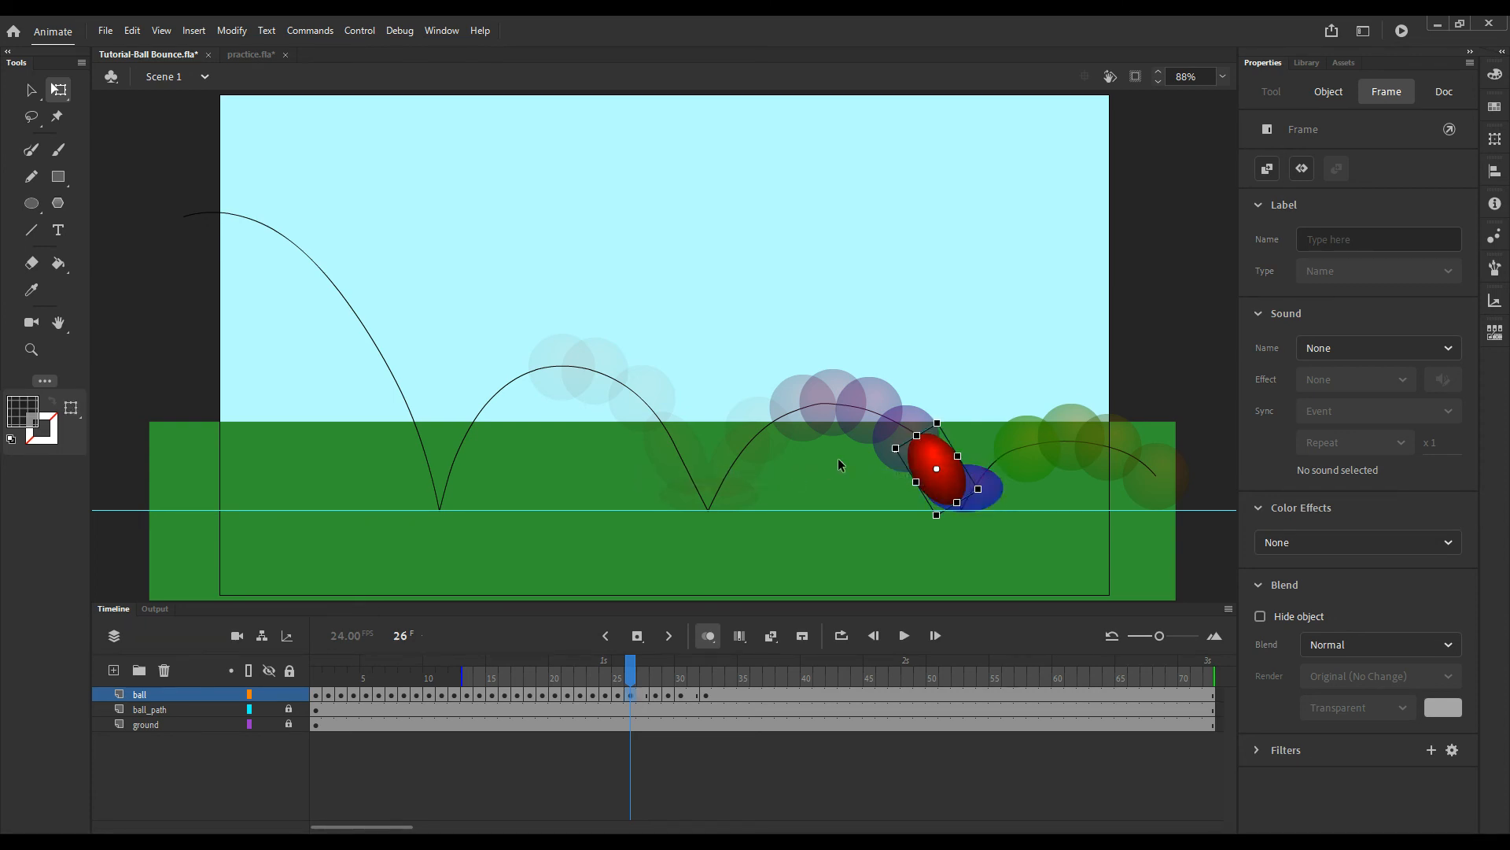
pyautogui.moveTo(938, 471); pyautogui.dragTo(1004, 486)
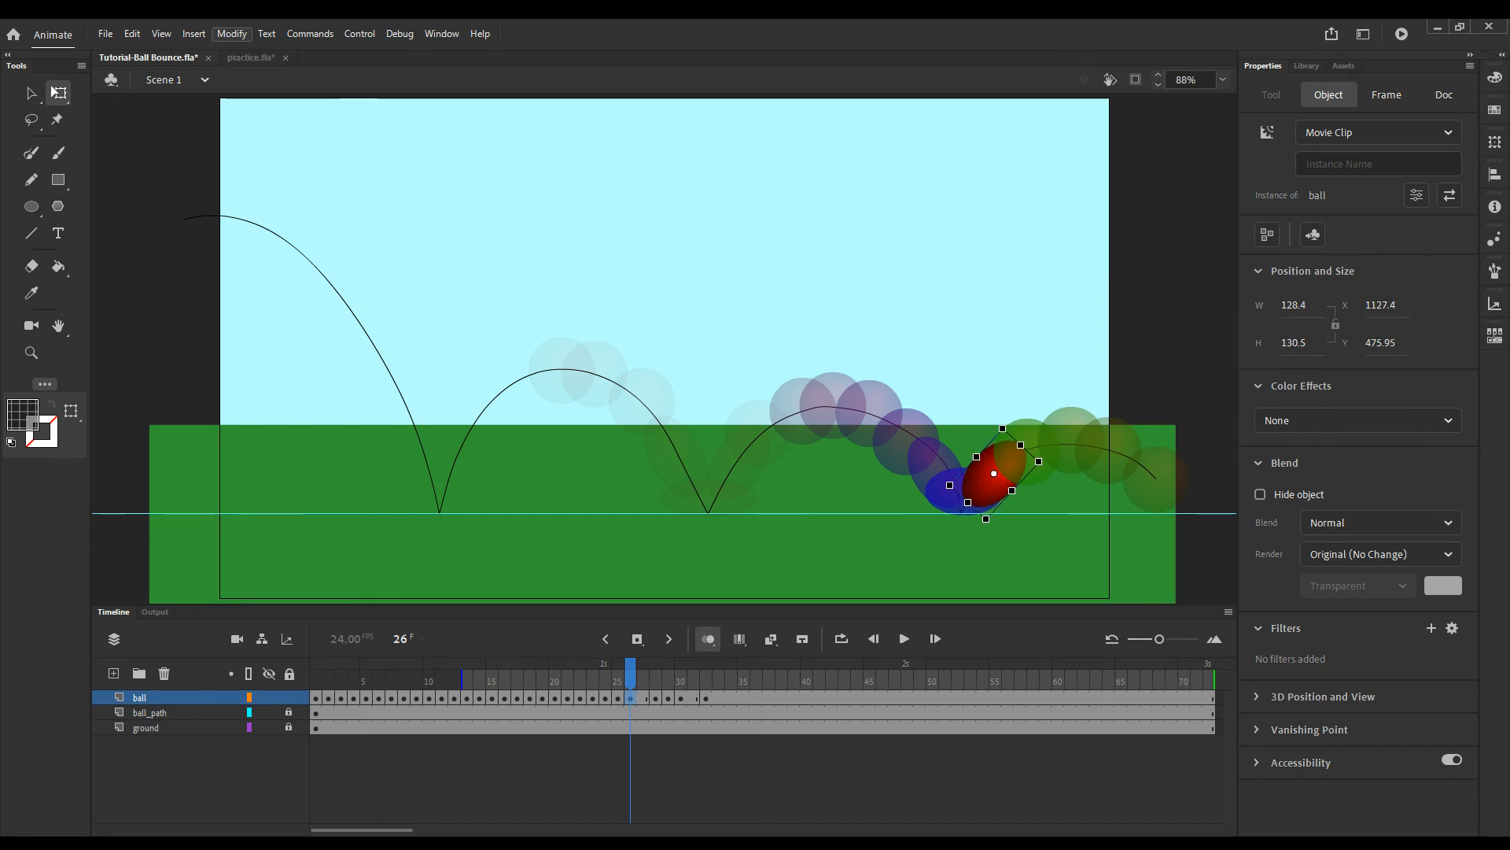
# Flip the frame 26 oval horizontally and rotate it to lean up the rising path, about 126 wide by 132 high
pyautogui.click(231, 33)
pyautogui.moveTo(315, 212)
pyautogui.click(472, 393)
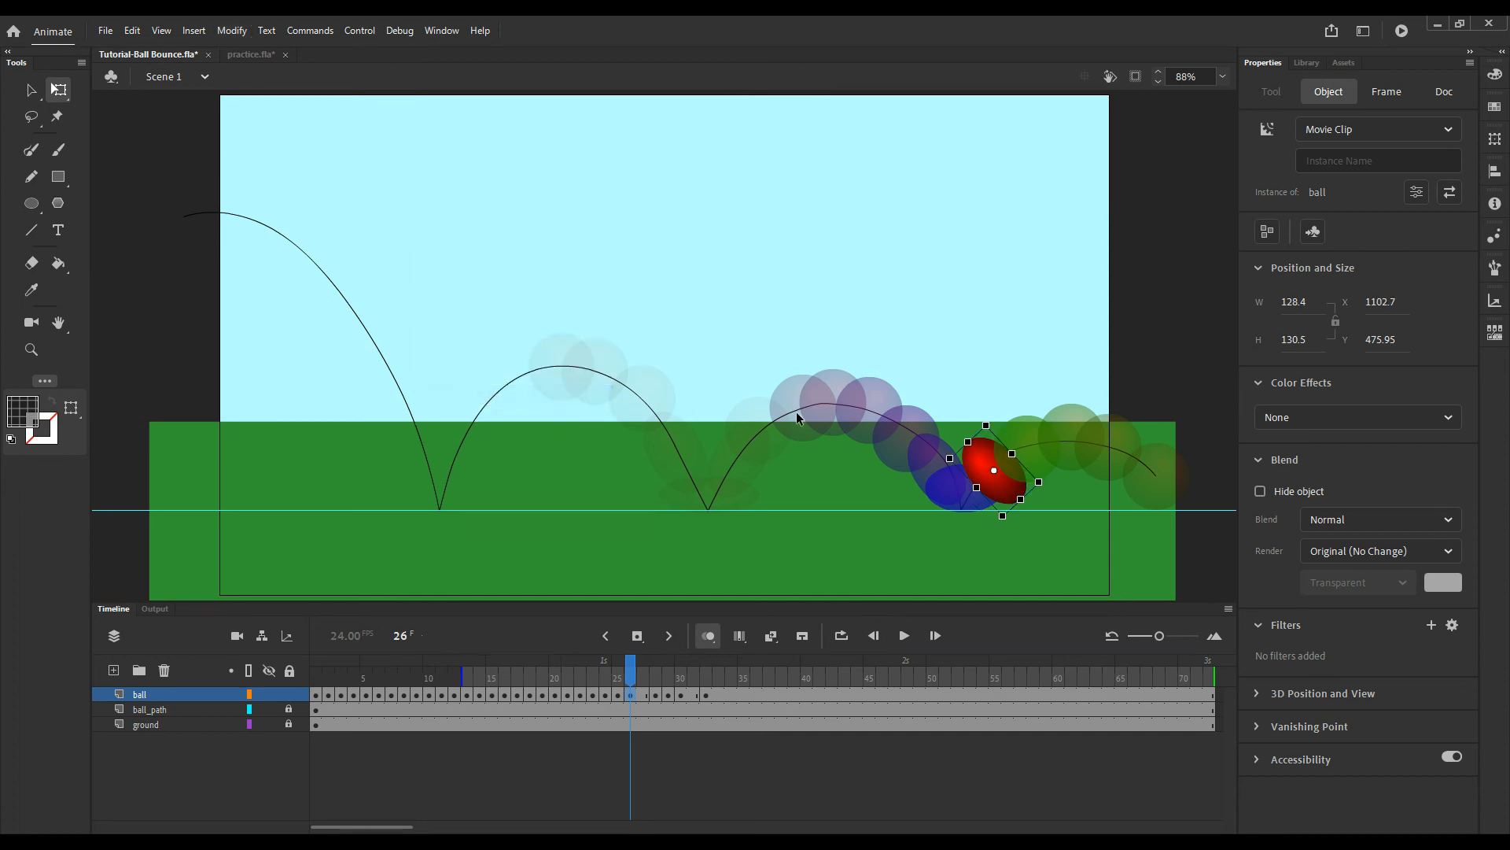
pyautogui.moveTo(1056, 492); pyautogui.dragTo(1007, 519)
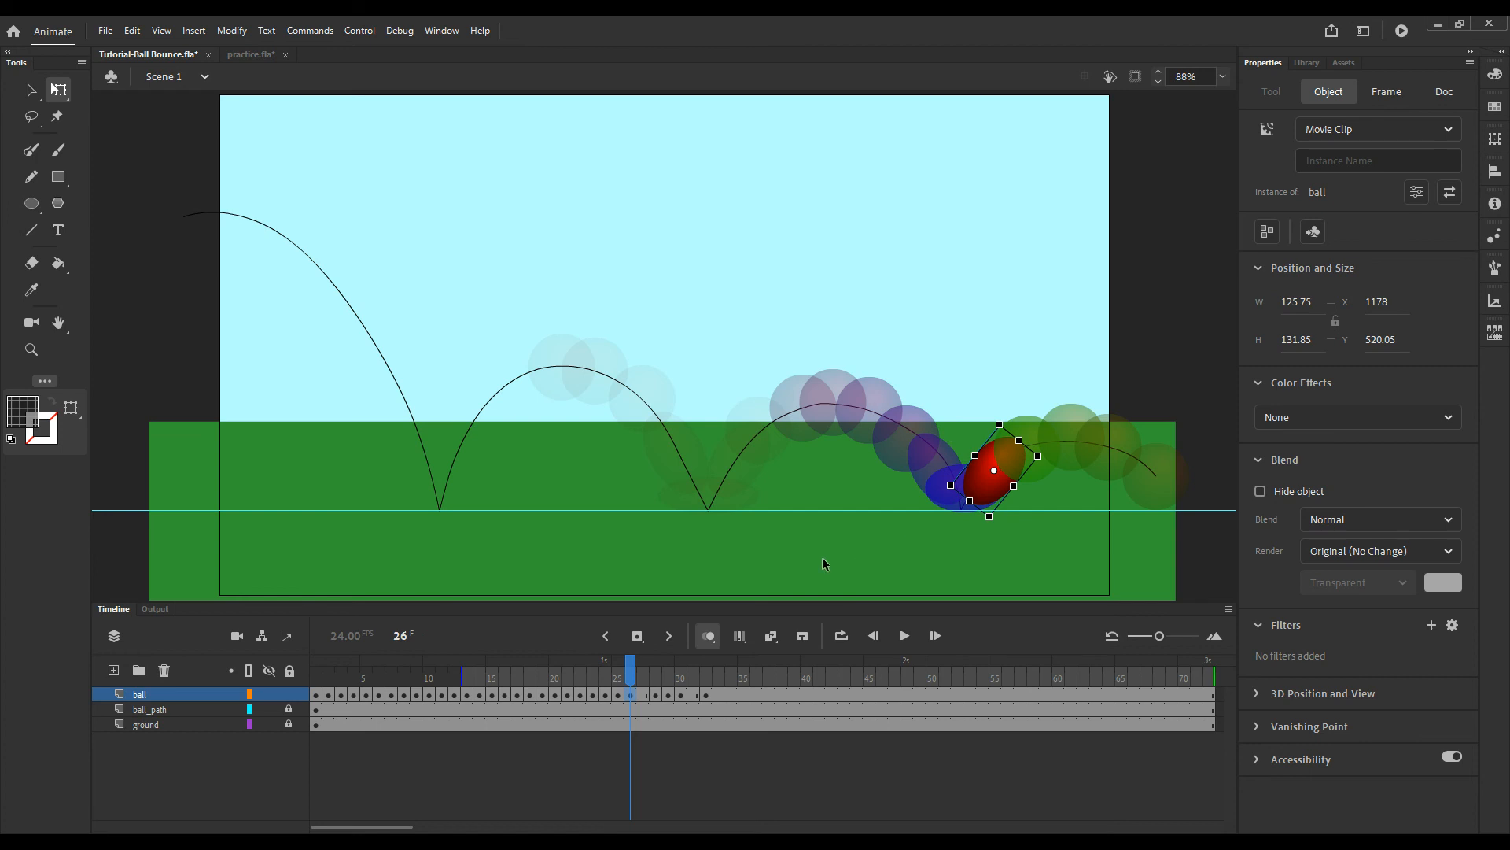
# Shift the ball keyframes from frames 28 through 32 one frame earlier so they start at frame 27
pyautogui.click(654, 697)
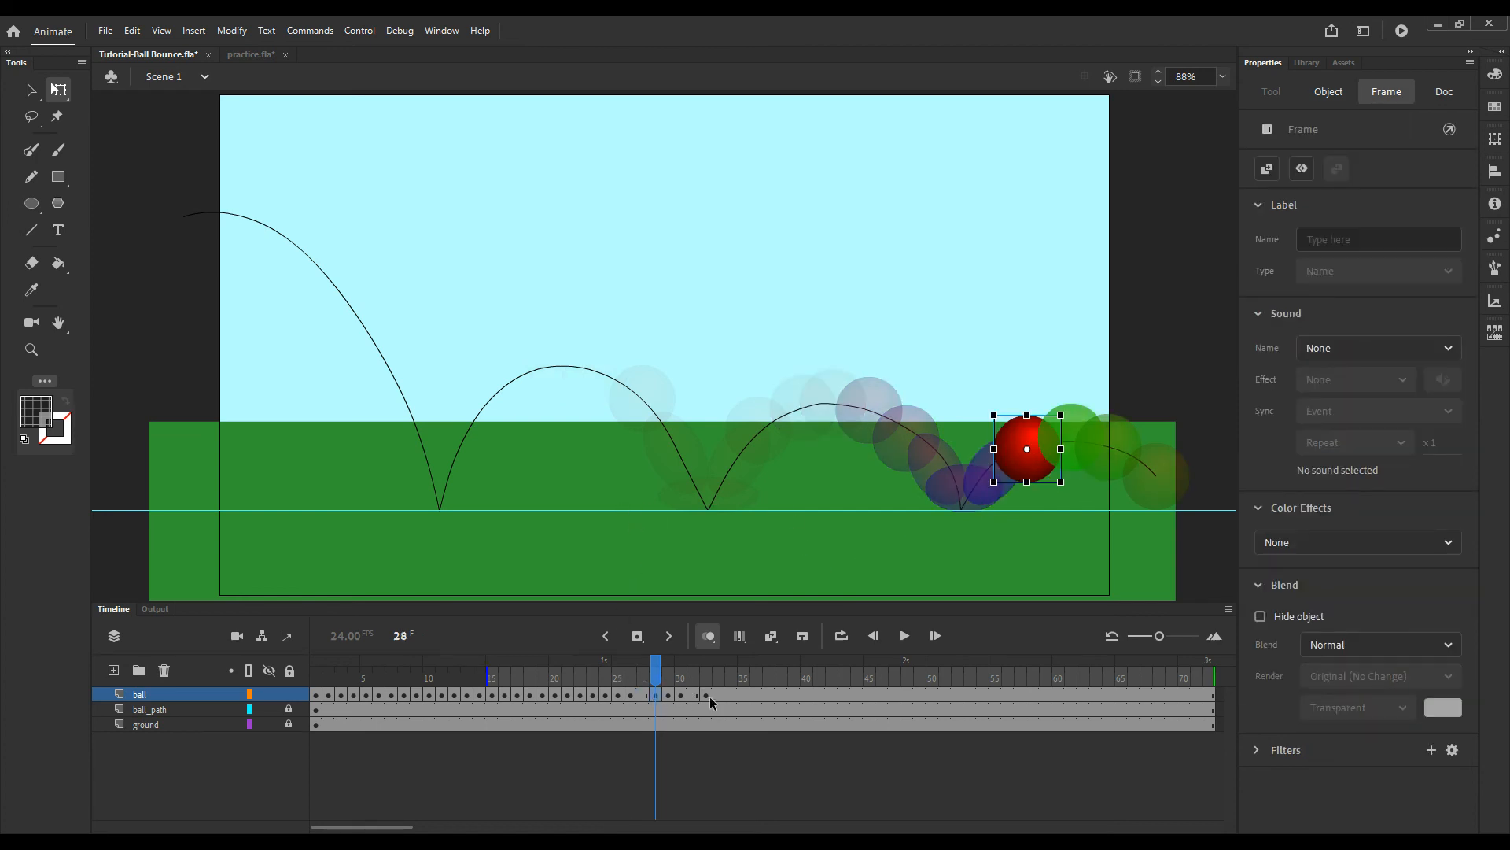
pyautogui.moveTo(708, 697); pyautogui.dragTo(673, 676)
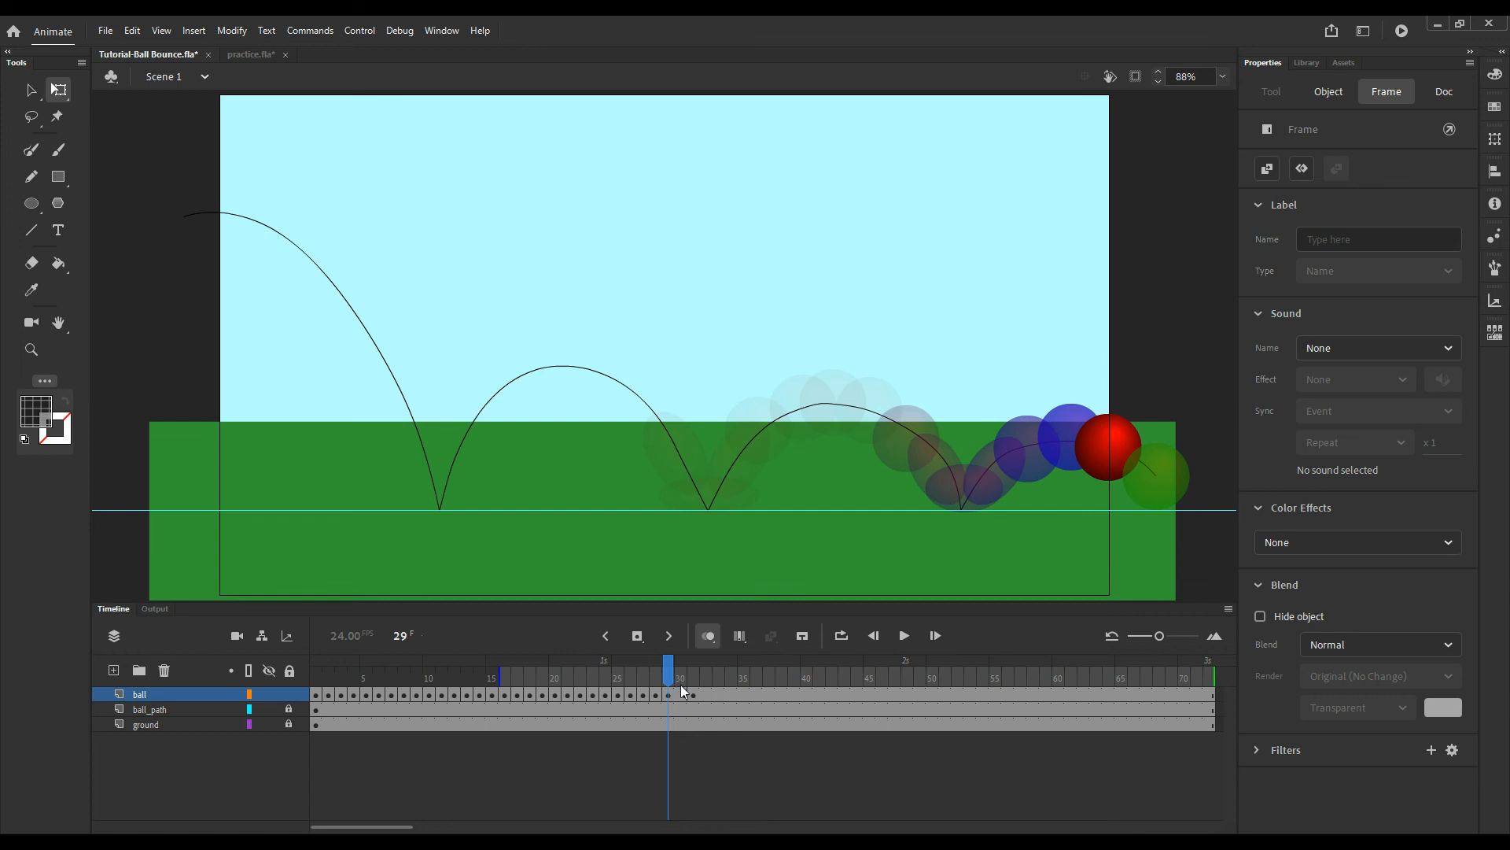
pyautogui.click(681, 700)
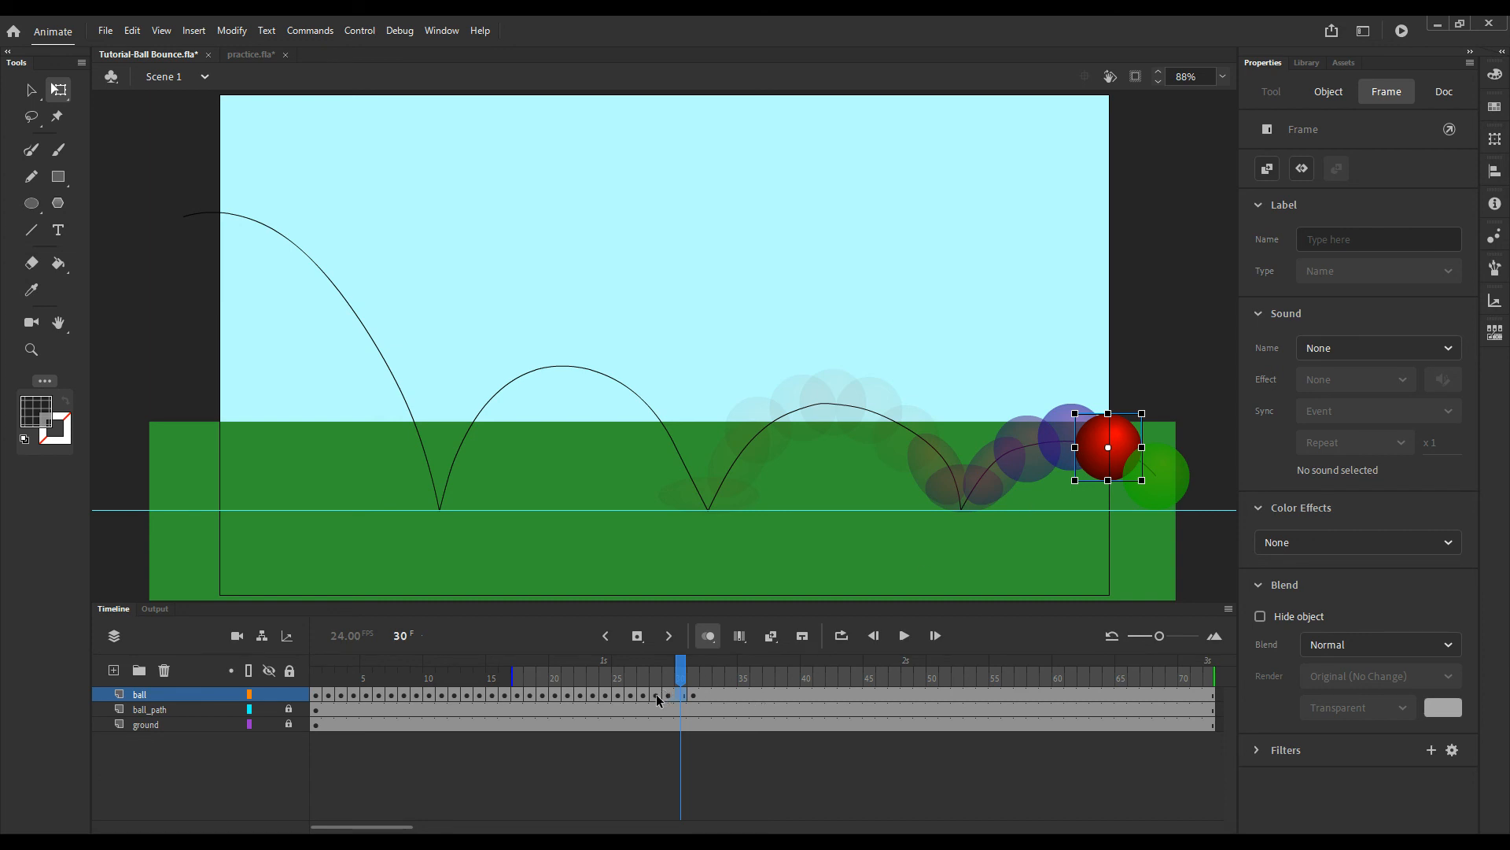
# Move the frame 27 ball farther up the rising path, to about X 1129, Y 455
pyautogui.click(658, 696)
pyautogui.click(643, 695)
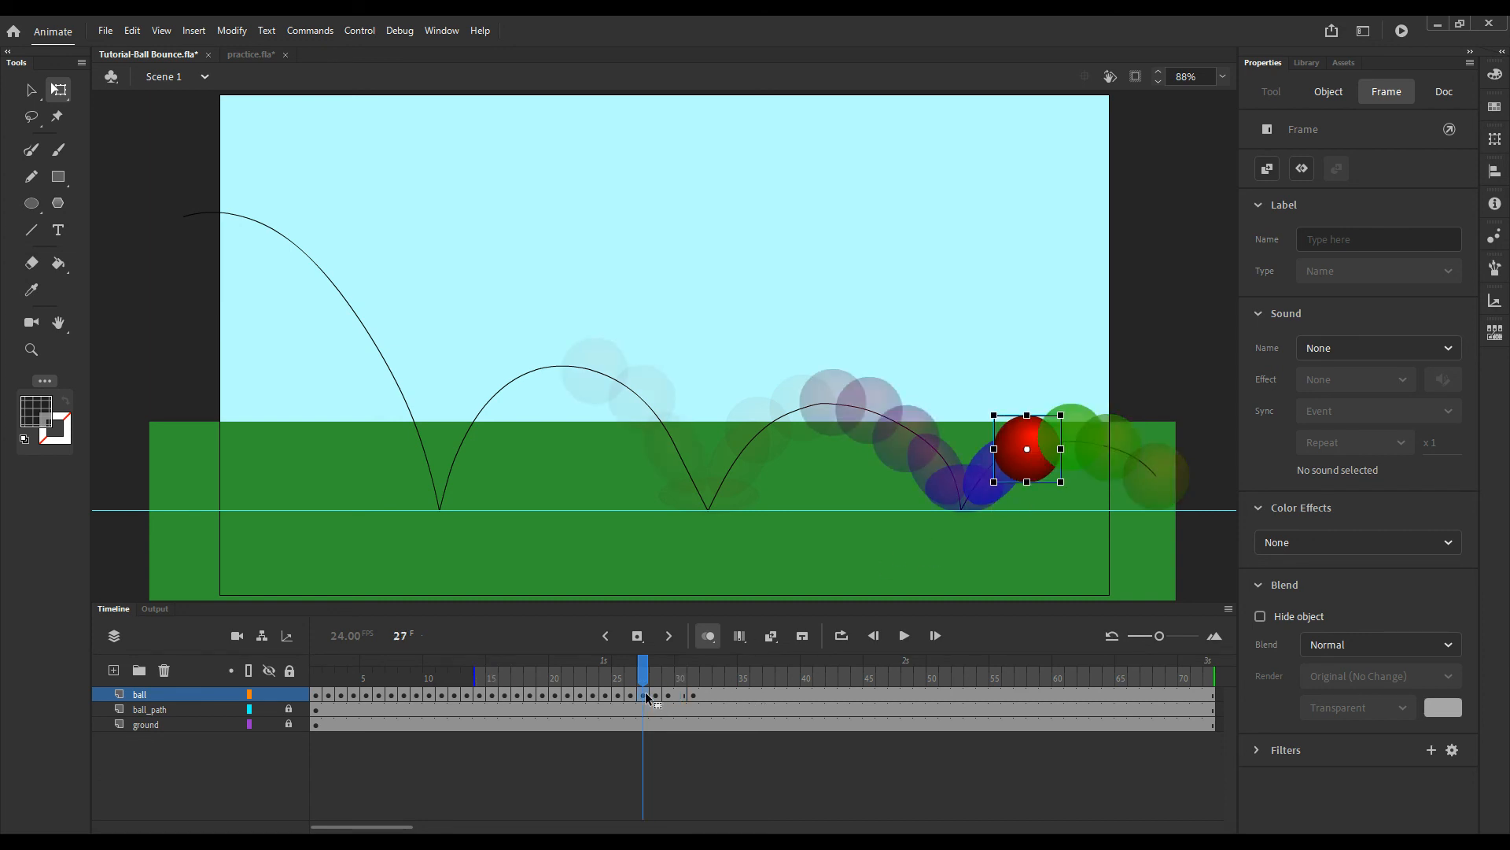
pyautogui.click(1059, 474)
pyautogui.moveTo(1060, 473); pyautogui.dragTo(1049, 476)
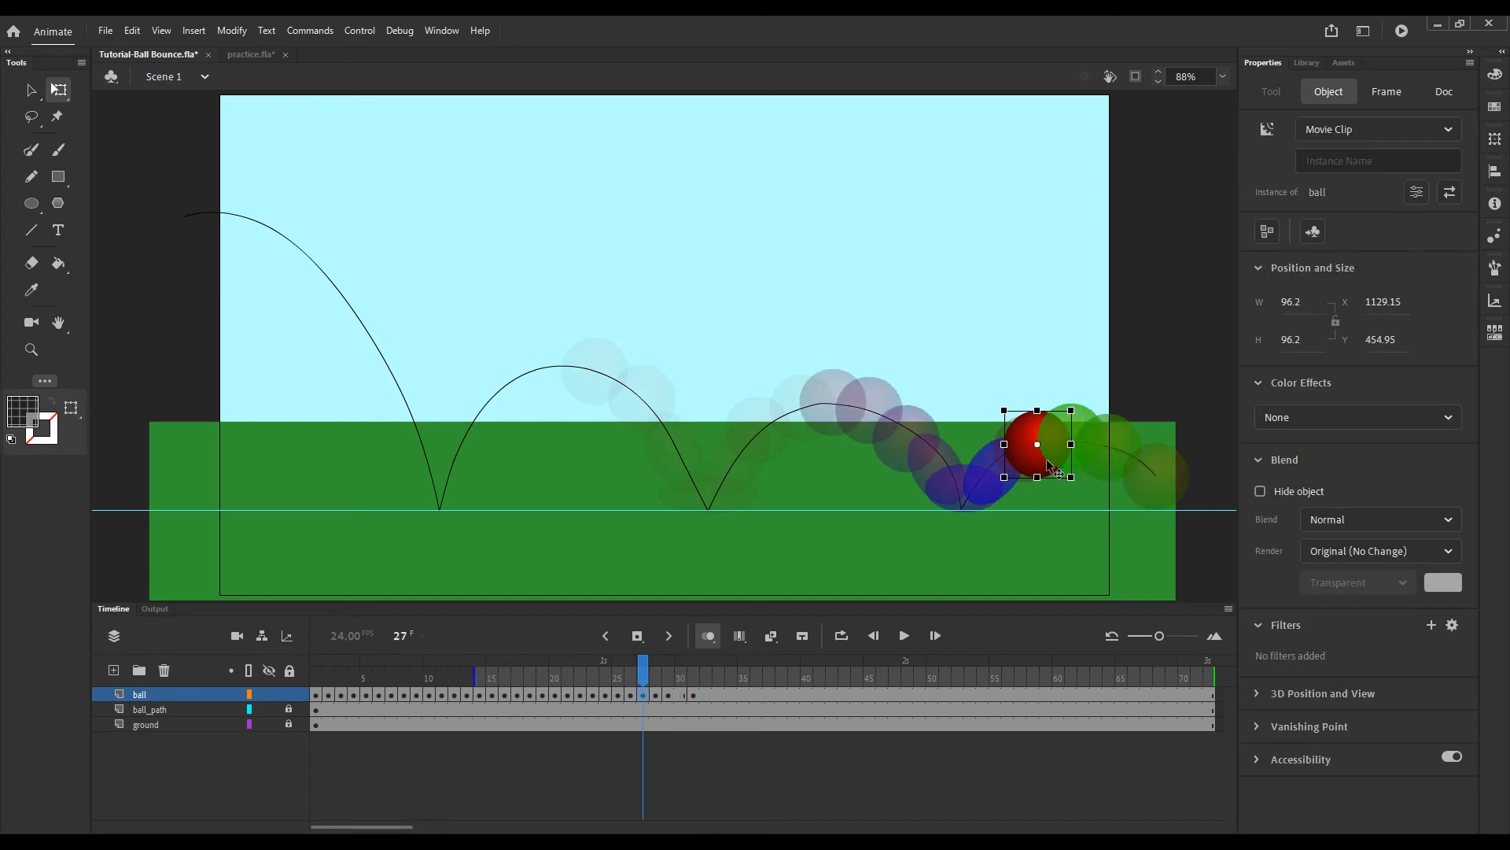
# Nudge the frame 29 ball to about X 1224, Y 453, and move the final ball keyframe from frame 31 to frame 30
pyautogui.click(668, 696)
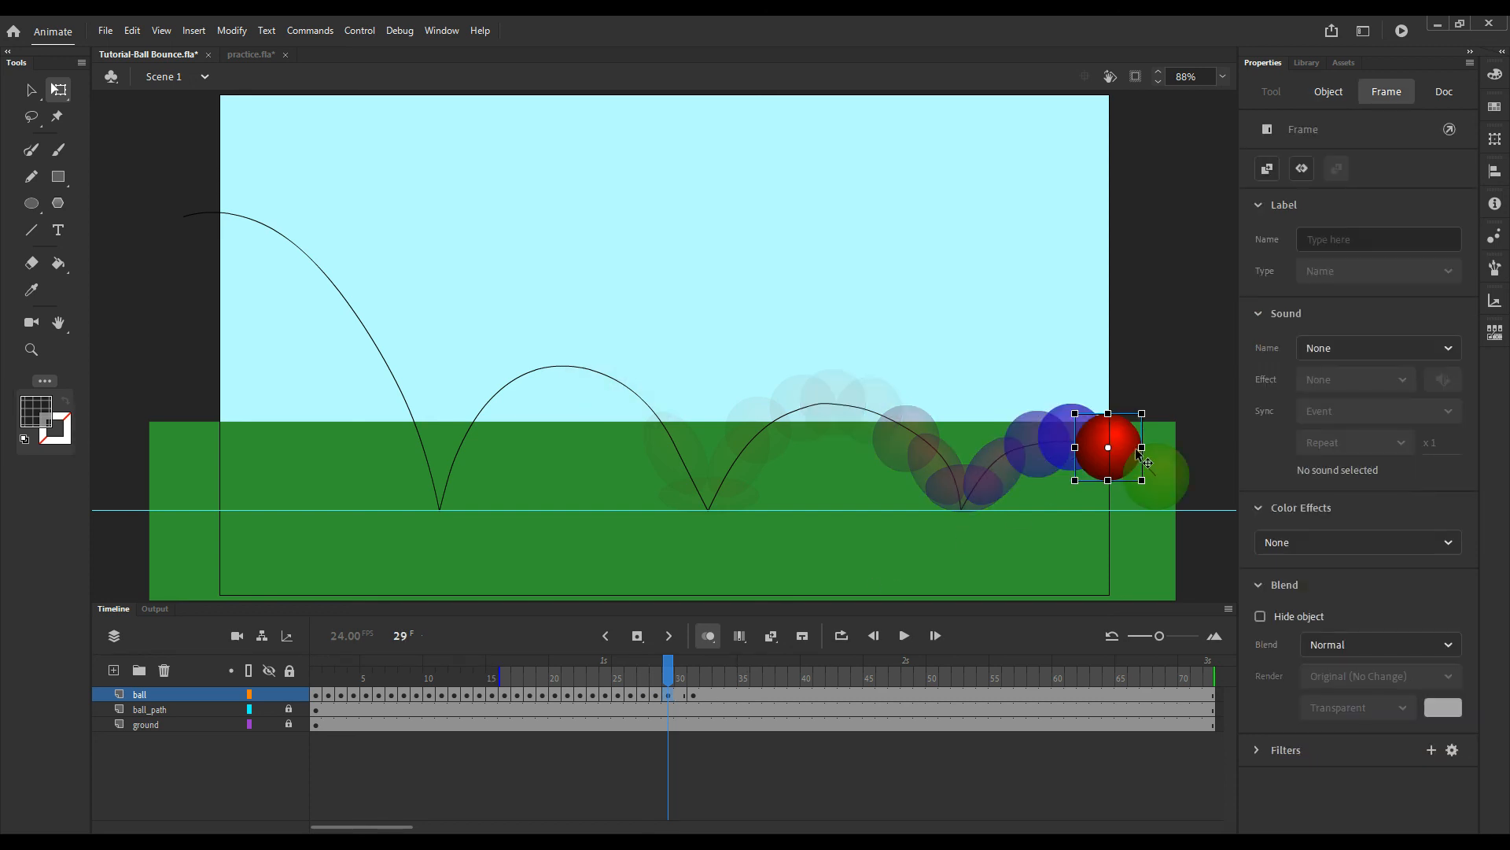
pyautogui.click(1121, 471)
pyautogui.moveTo(1117, 474); pyautogui.dragTo(1113, 470)
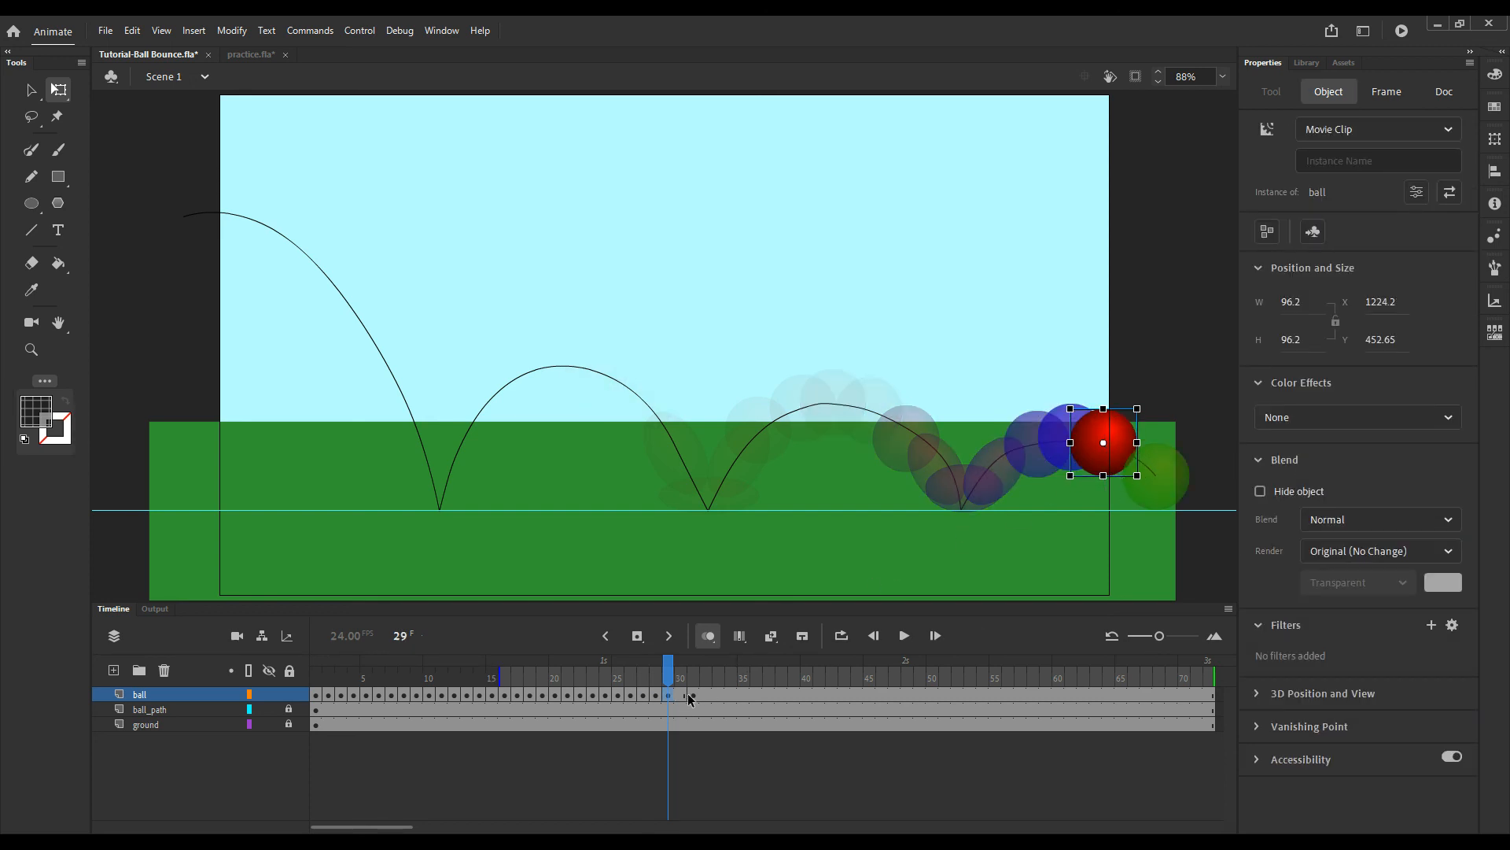
pyautogui.click(681, 697)
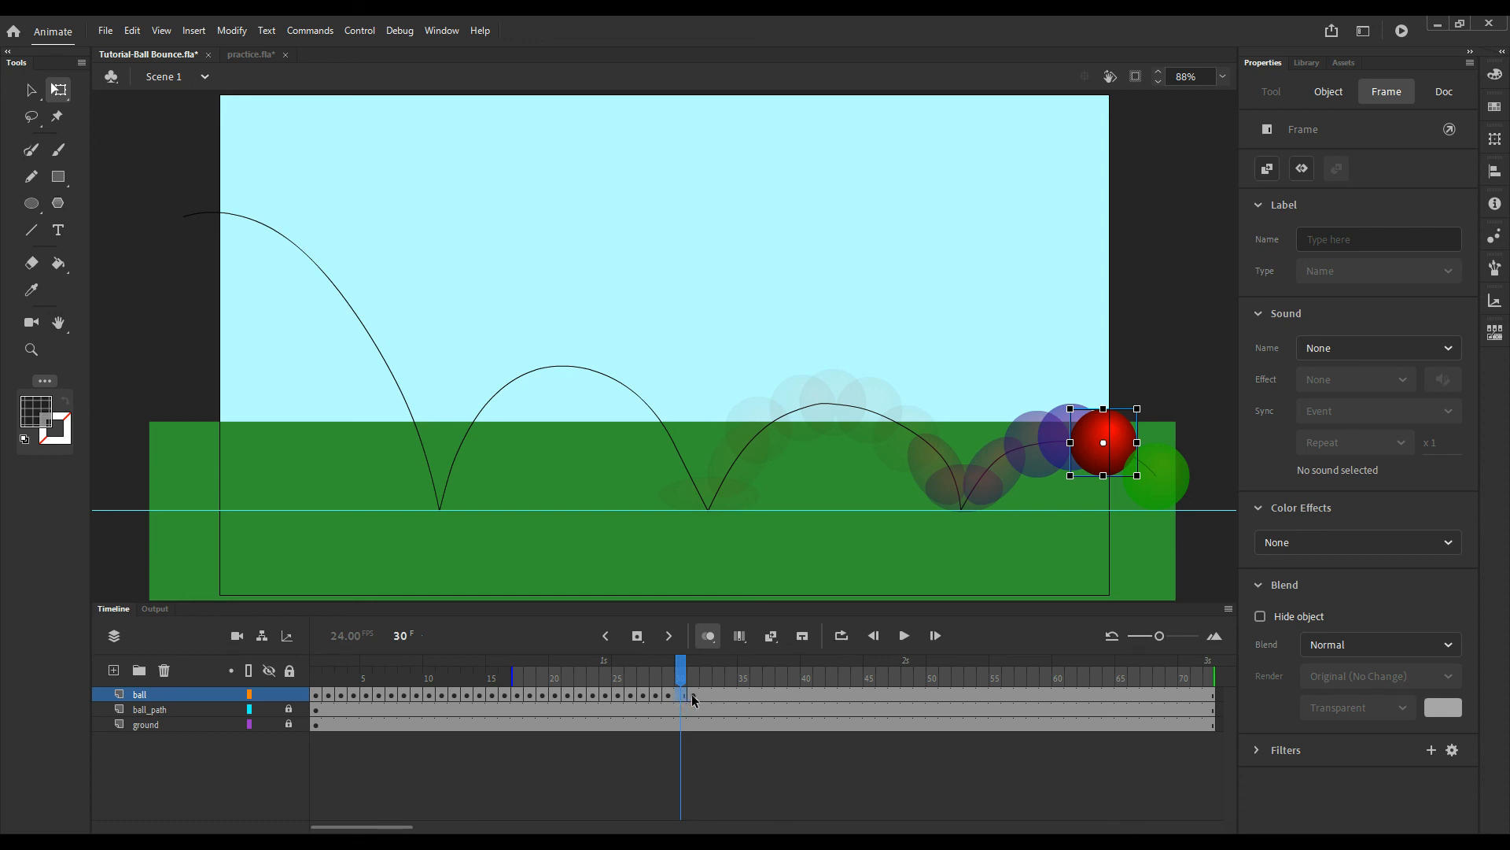
pyautogui.click(693, 696)
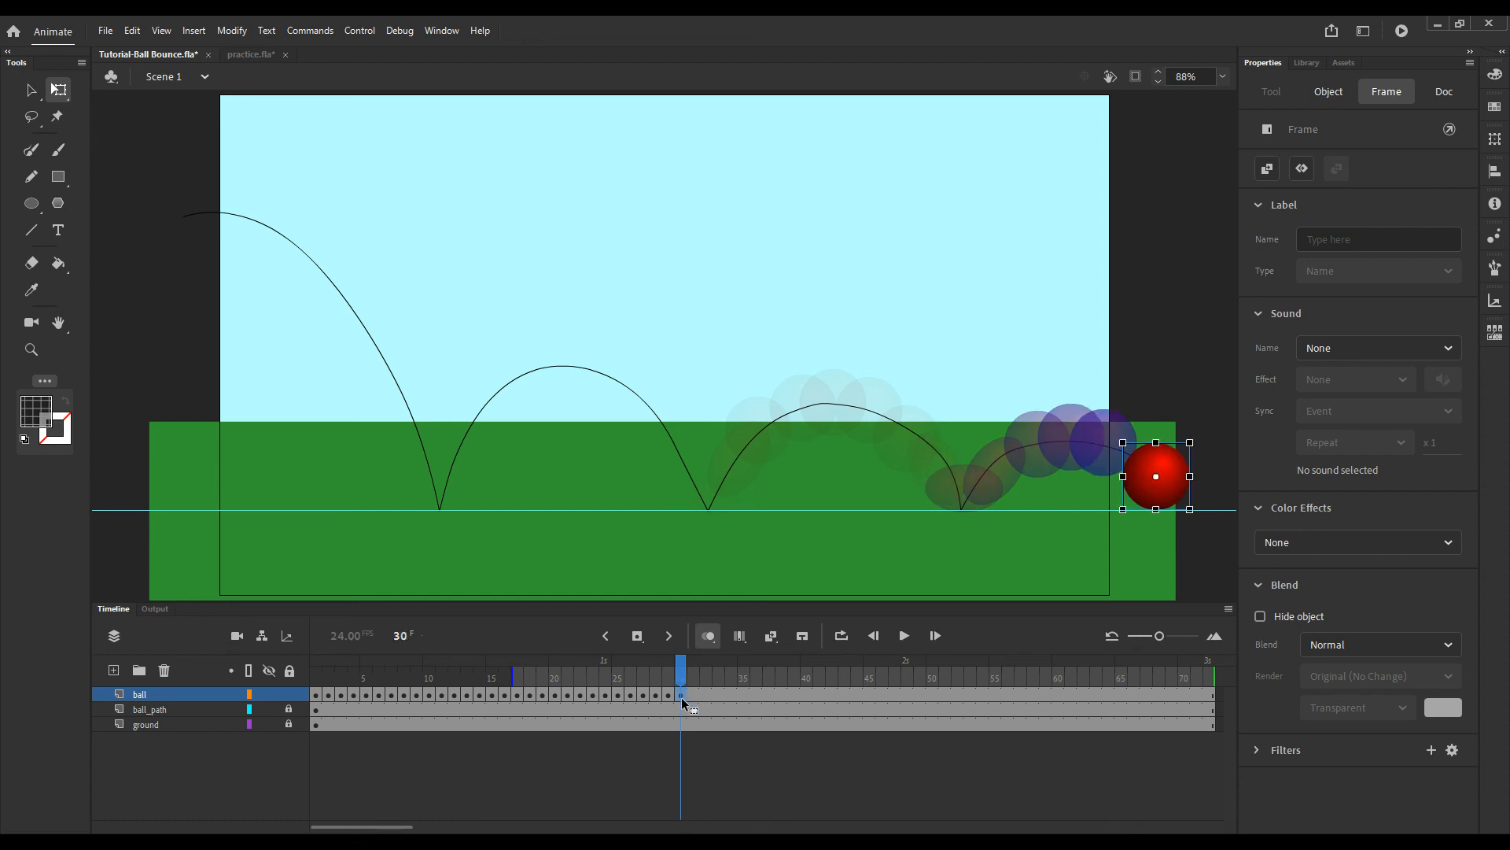
# Scrub the timeline to frame 20 and extend the onion skin range back to frame 1
pyautogui.click(612, 674)
pyautogui.moveTo(608, 674); pyautogui.dragTo(559, 669)
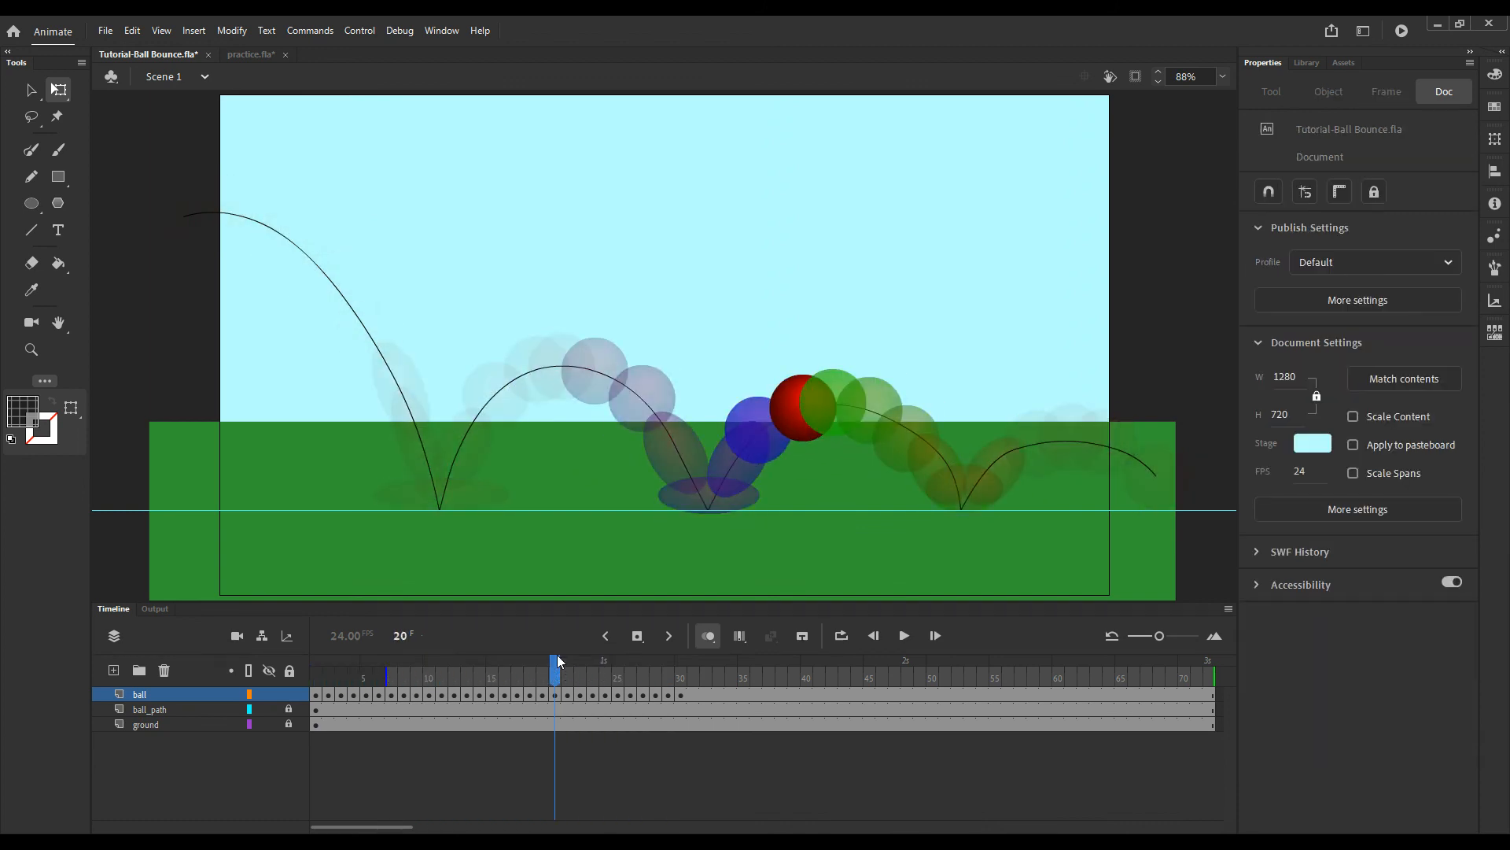
pyautogui.moveTo(383, 676); pyautogui.dragTo(312, 676)
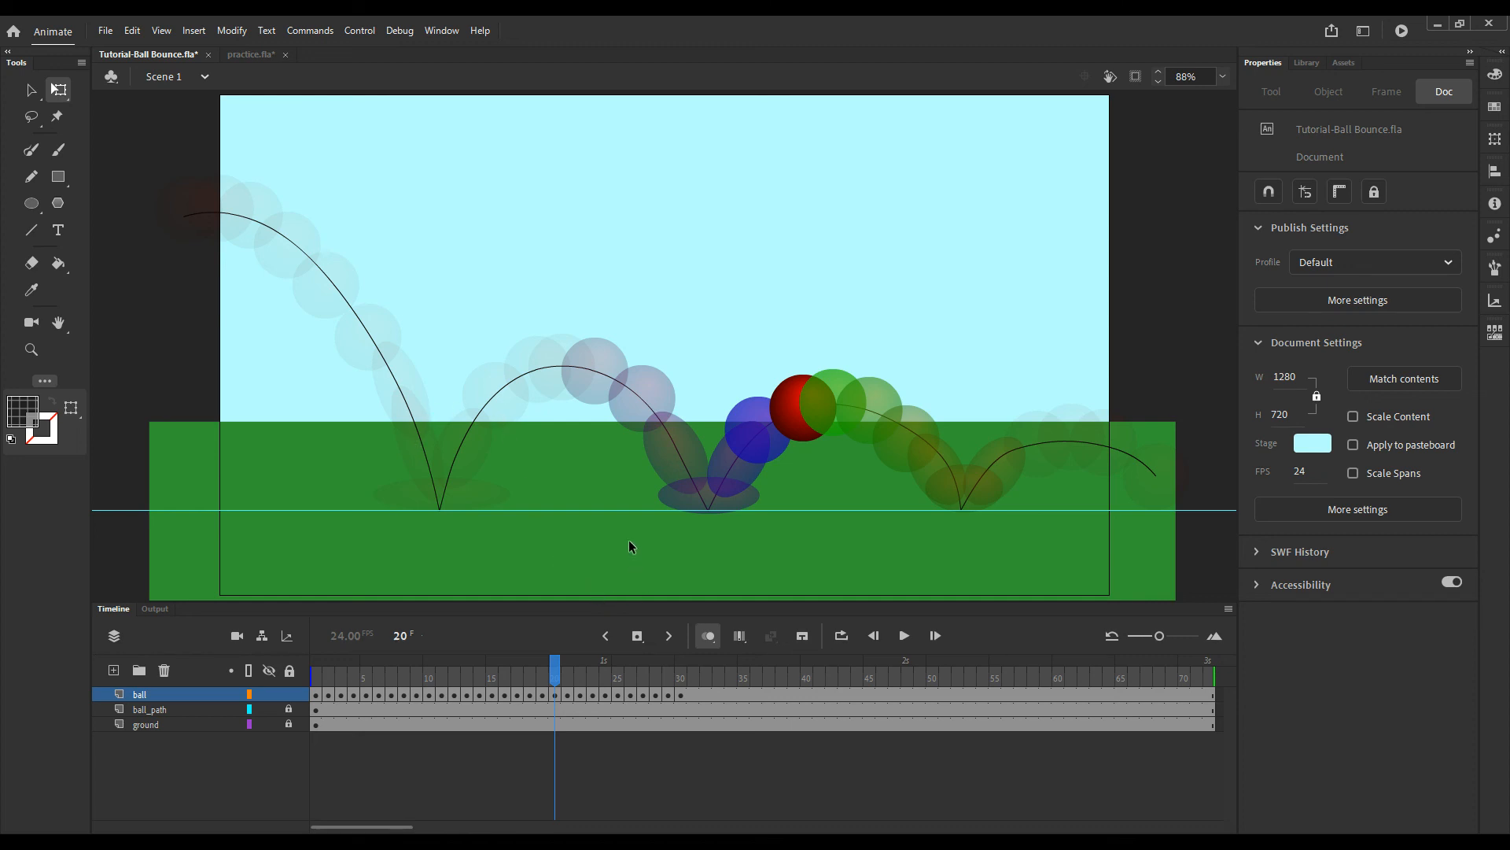
# Test the movie in its preview window, close it, and play the animation on the stage
pyautogui.hotkey('ctrl', 'Return')
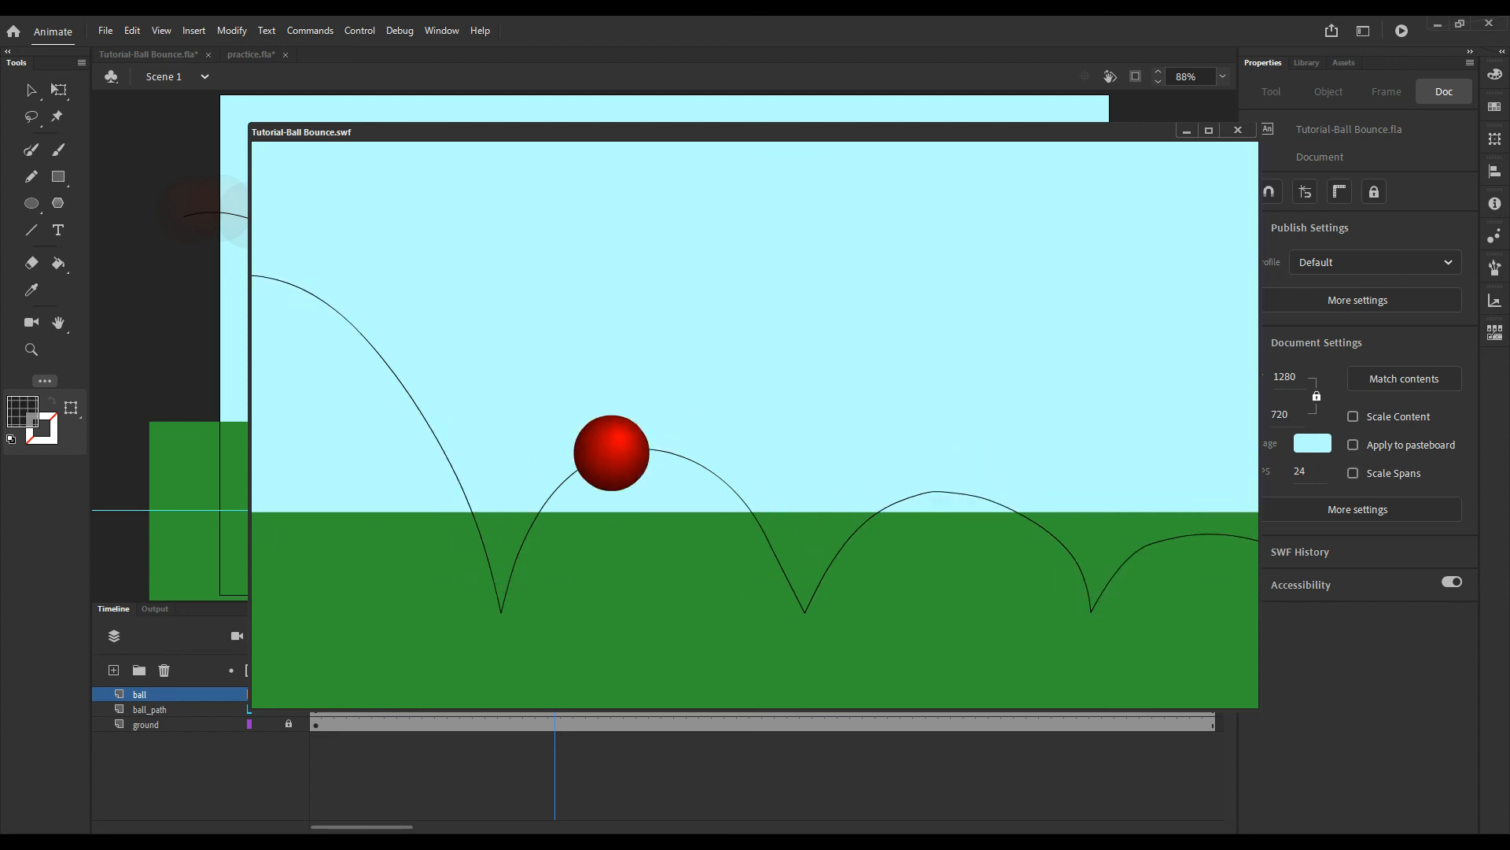
pyautogui.click(1237, 130)
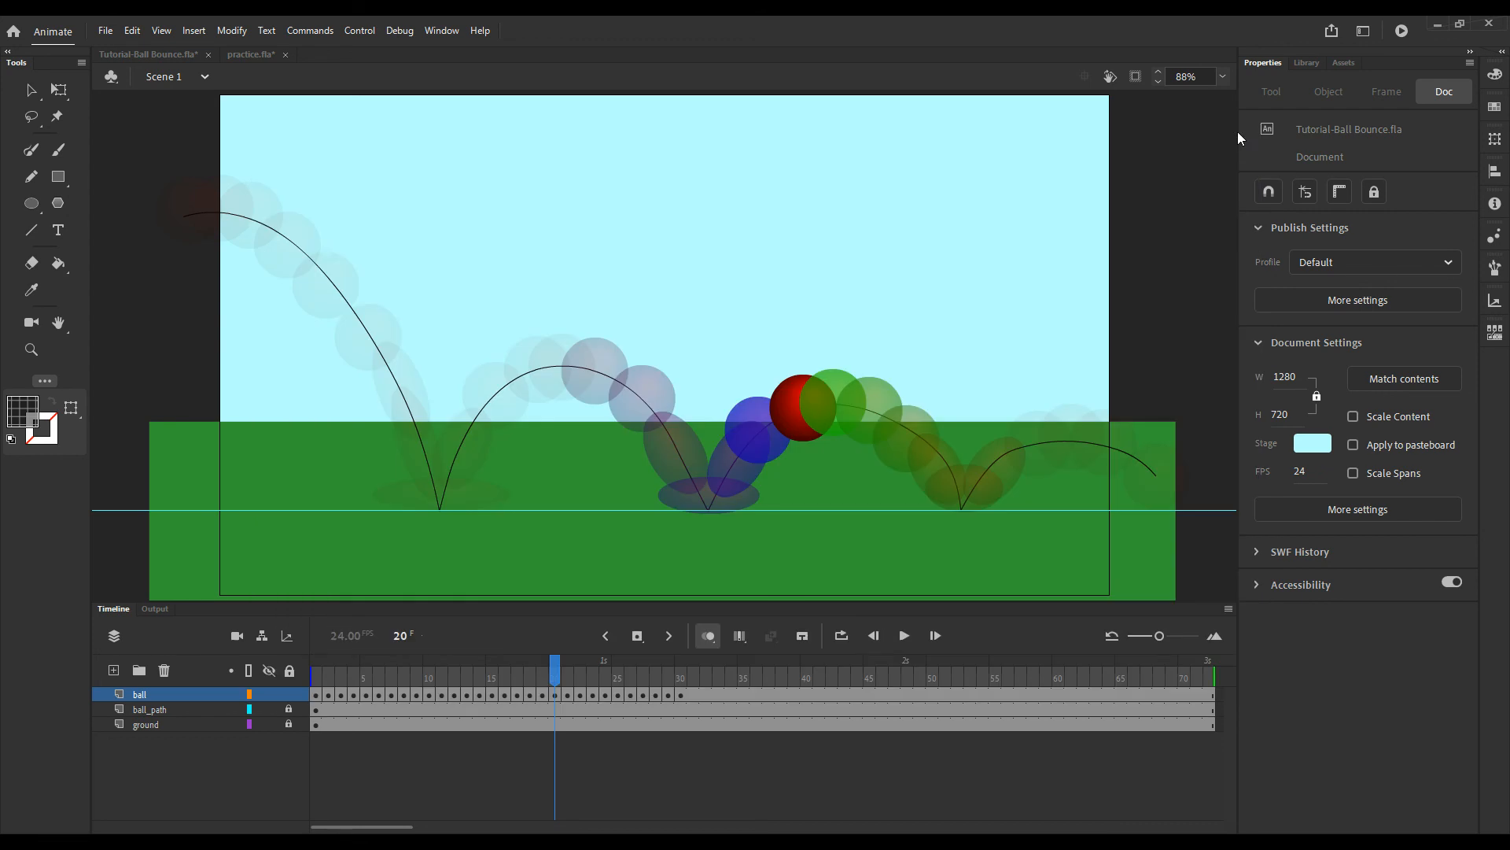
pyautogui.click(903, 636)
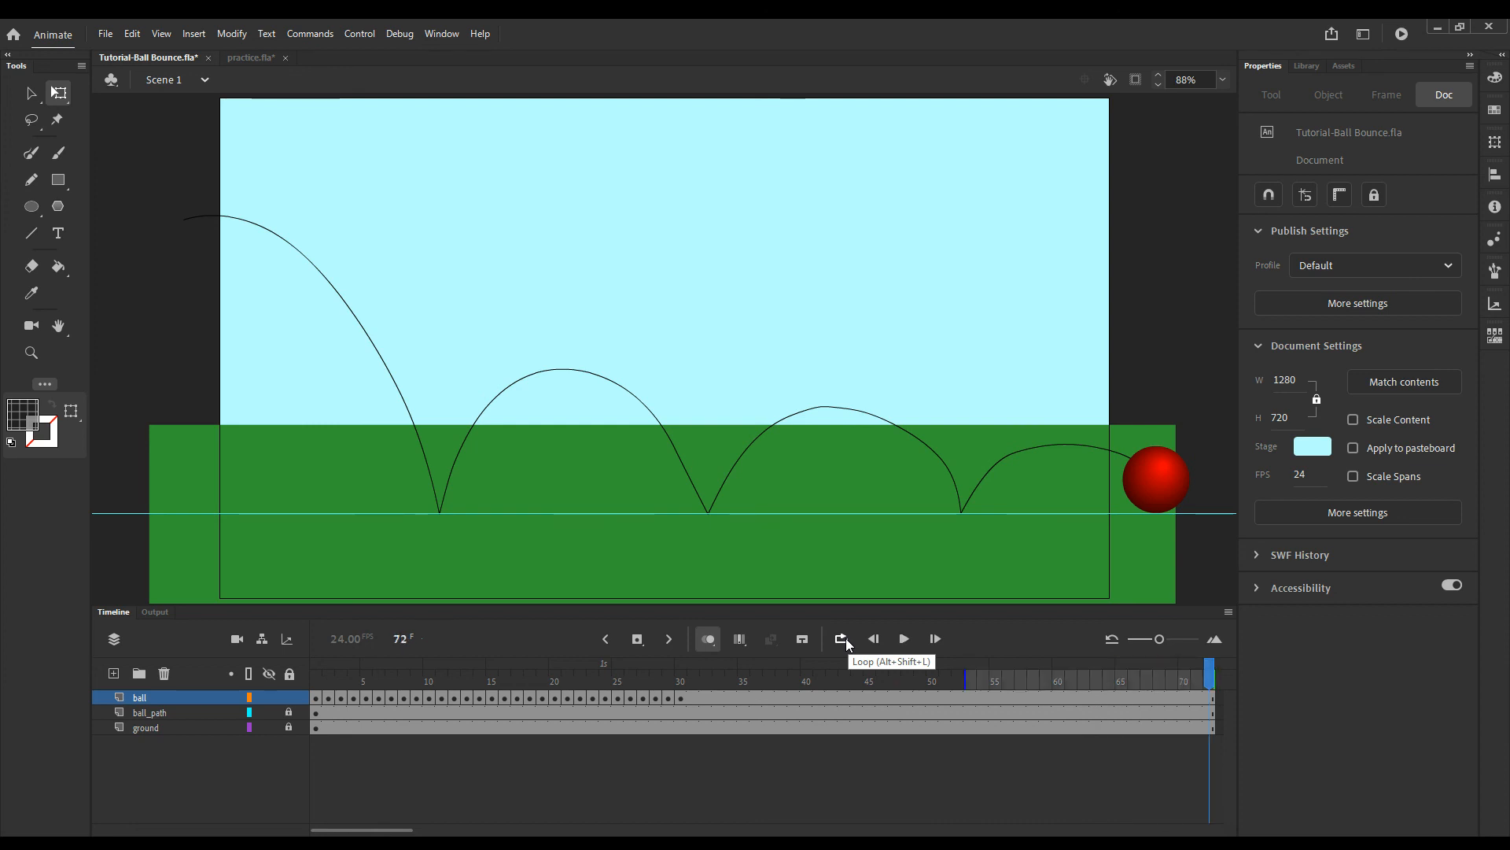
# Turn on timeline looping, limit the loop range to frames 1 through 30, and play it
pyautogui.click(848, 643)
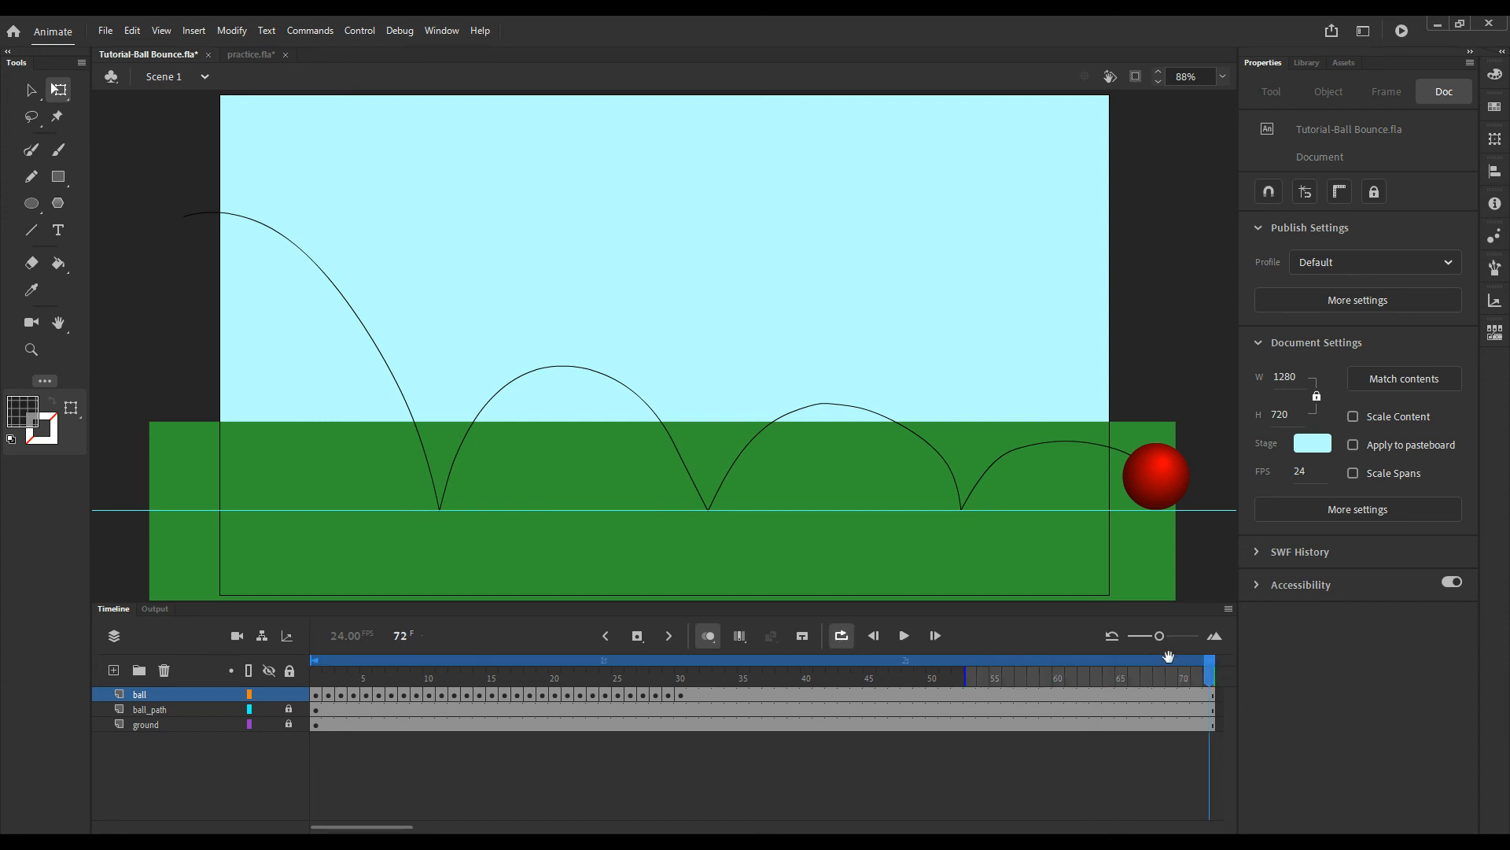
pyautogui.moveTo(1209, 661); pyautogui.dragTo(682, 675)
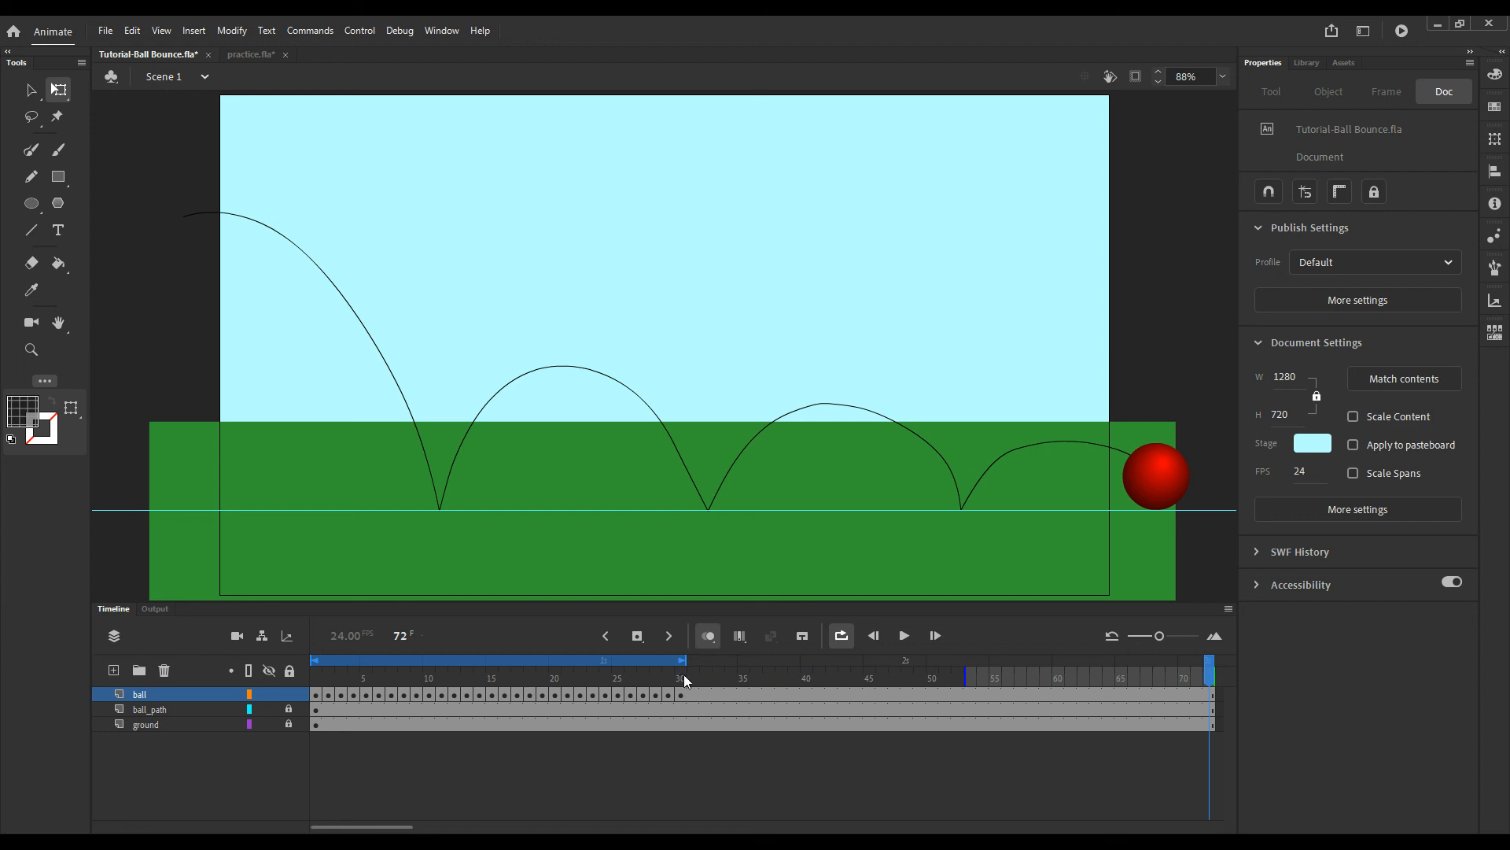
pyautogui.click(905, 637)
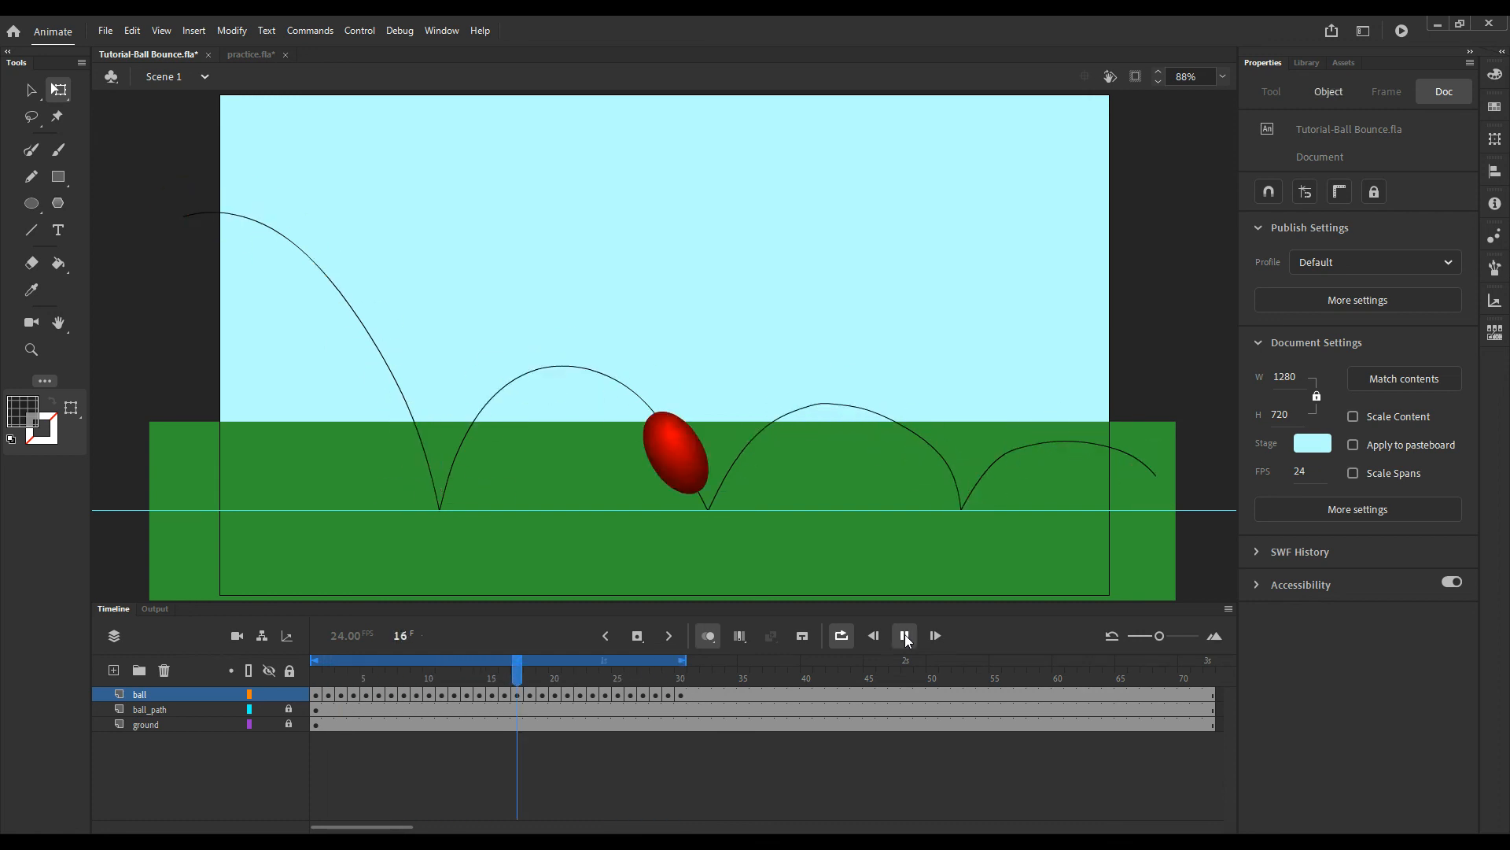
# Stop the playback and scrub through the bounces to frame 10 to examine the squash and stretch poses
pyautogui.click(905, 634)
pyautogui.moveTo(514, 681); pyautogui.dragTo(647, 689)
pyautogui.moveTo(483, 679); pyautogui.dragTo(429, 692)
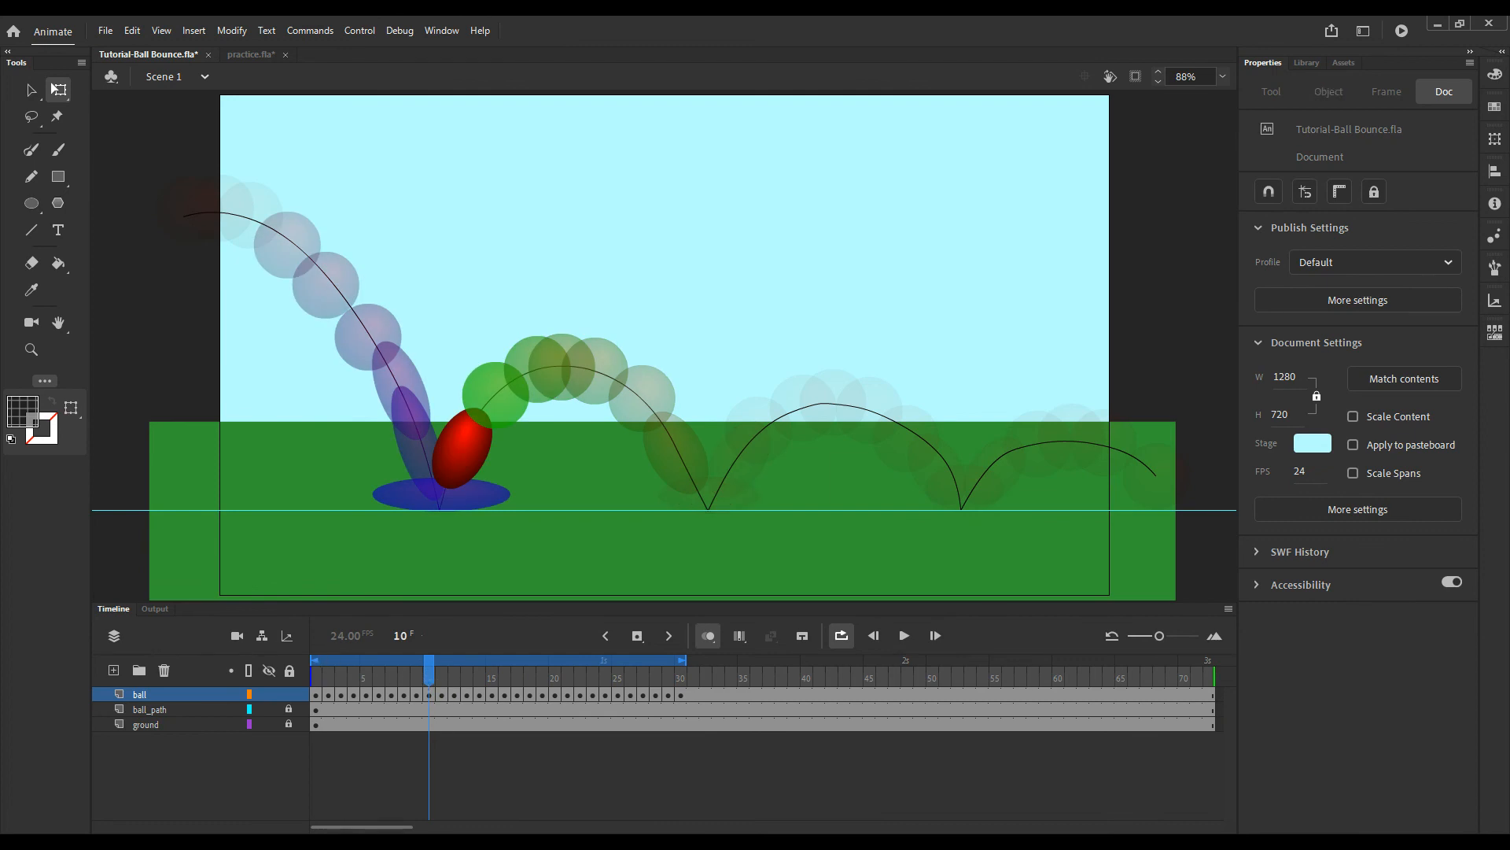